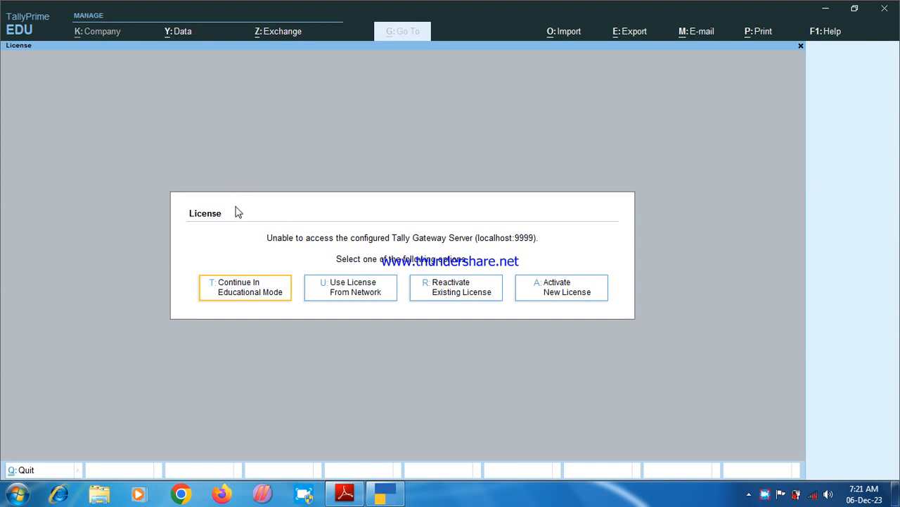
pyautogui.click(272, 296)
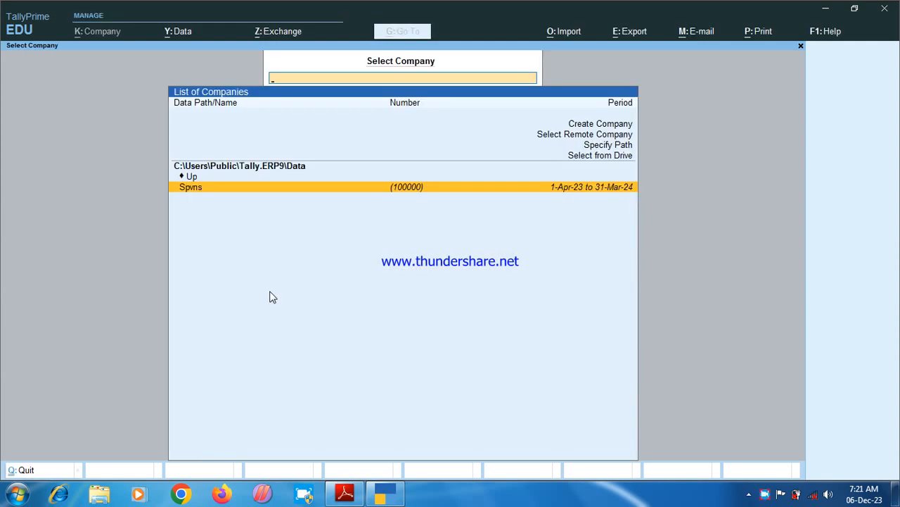
pyautogui.click(277, 181)
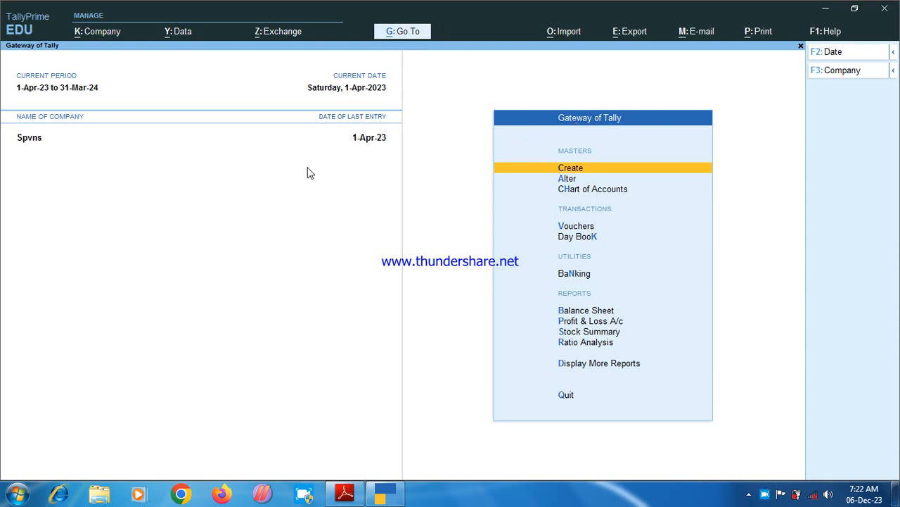
pyautogui.press('Escape')
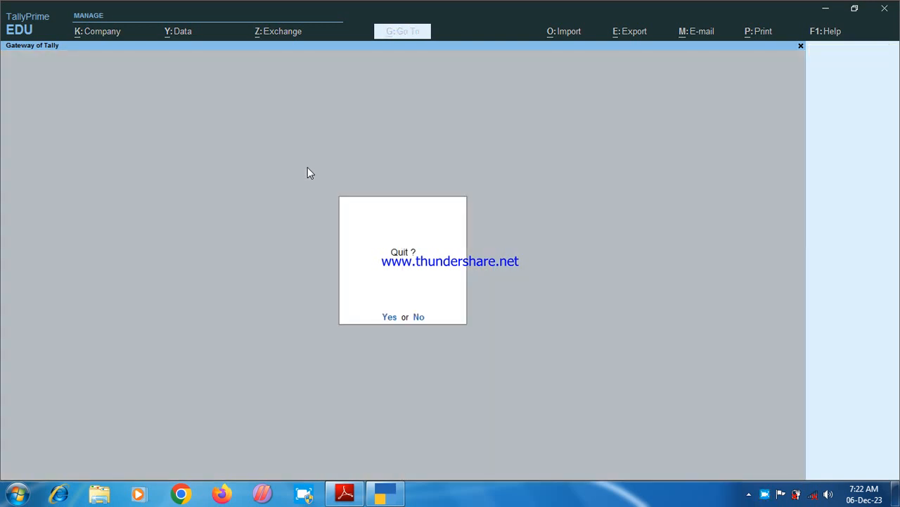
pyautogui.press('Return')
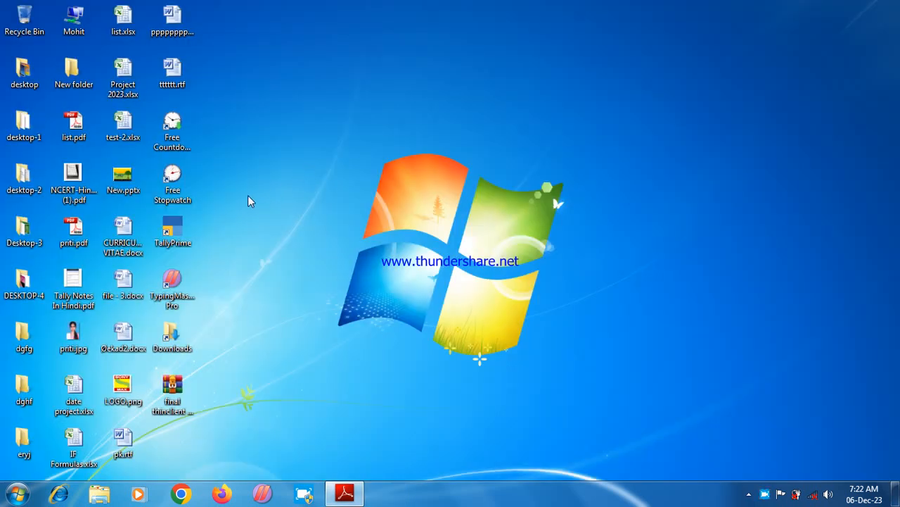
# Launch TallyPrime again from the desktop and load the Spvns company
pyautogui.click(175, 228)
pyautogui.doubleClick(176, 229)
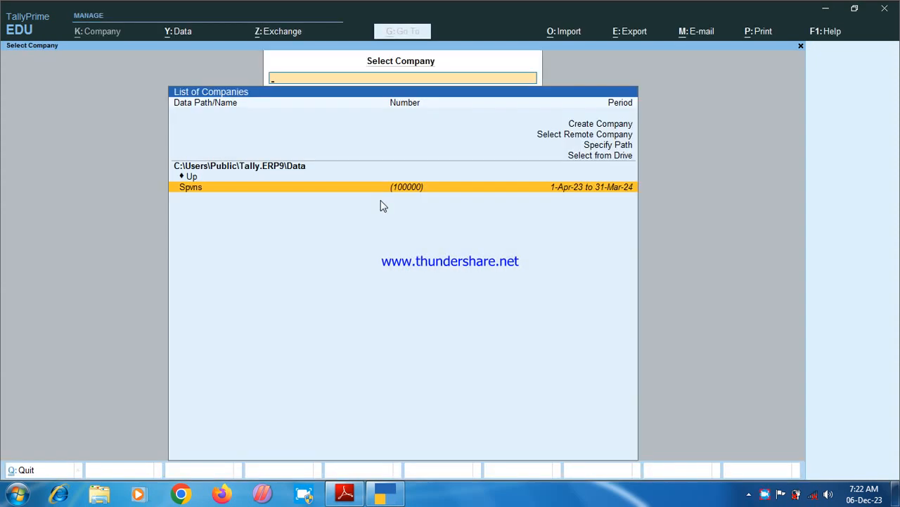
pyautogui.press('Return')
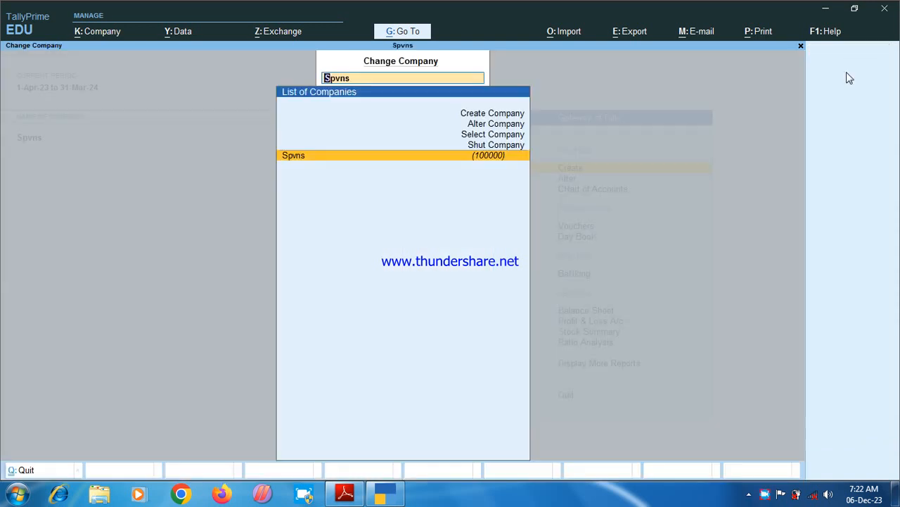
# Delete the existing Spvns company from its company alteration form
pyautogui.press('Up')
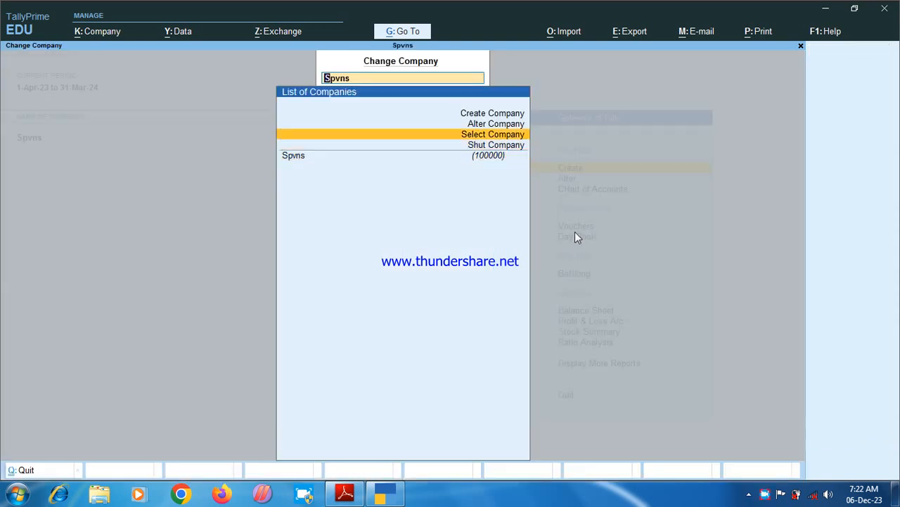
pyautogui.press('Up')
pyautogui.press('Up')
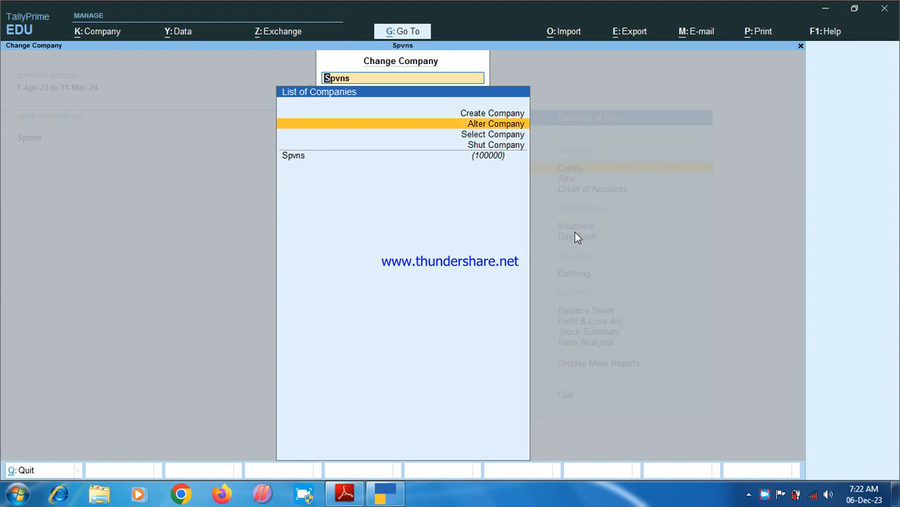
pyautogui.press('Up')
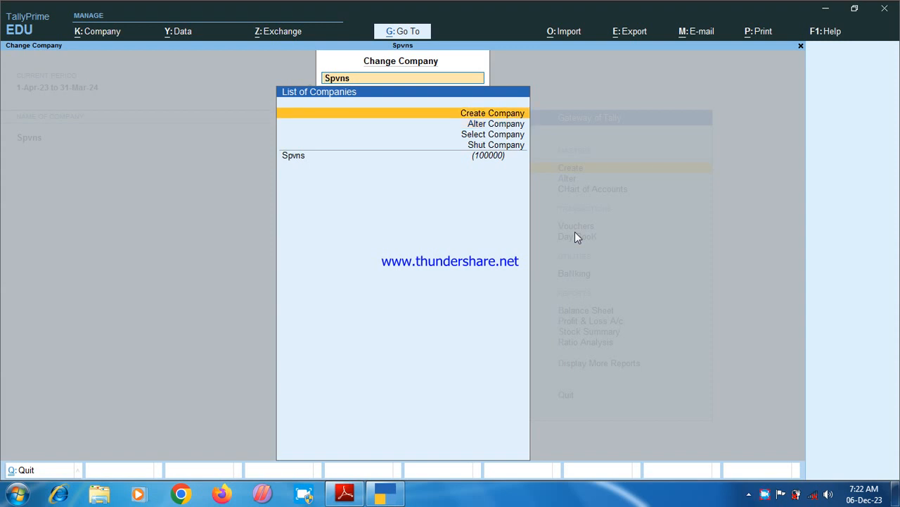
pyautogui.press('Down')
pyautogui.press('Return')
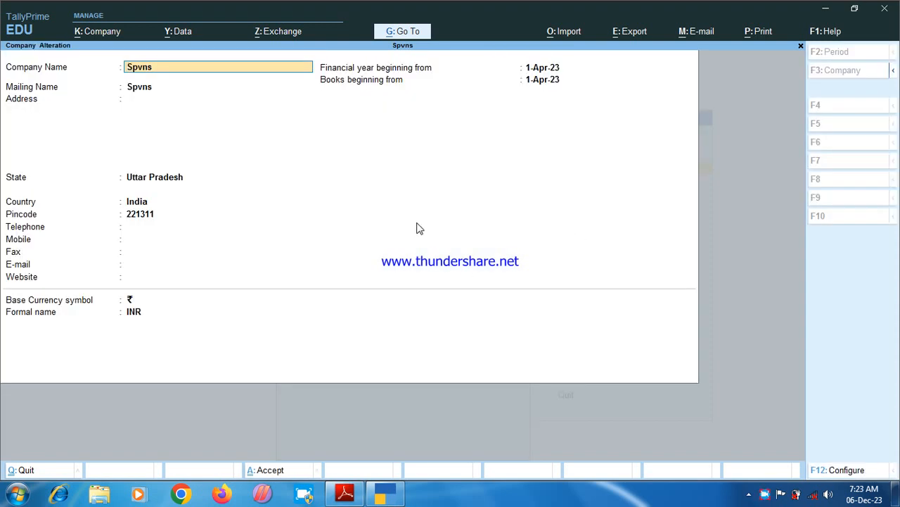
pyautogui.hotkey('alt', 'd')
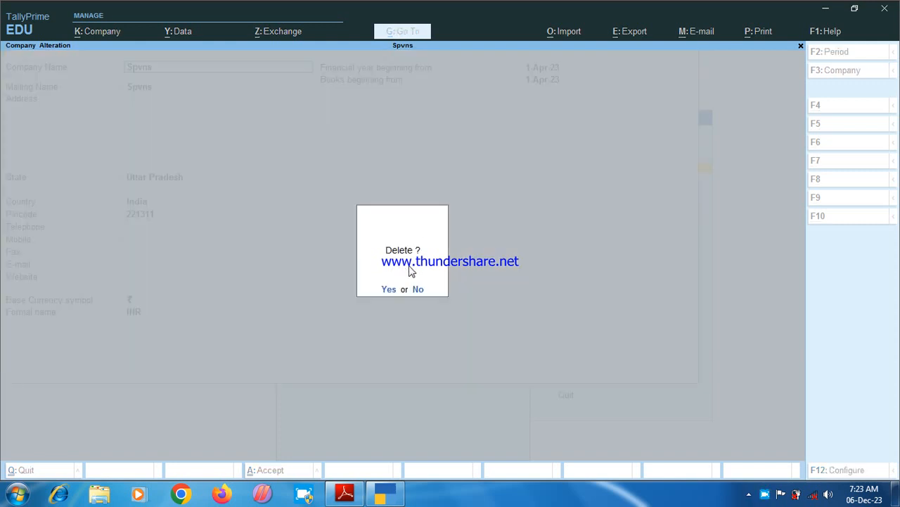
pyautogui.press('y')
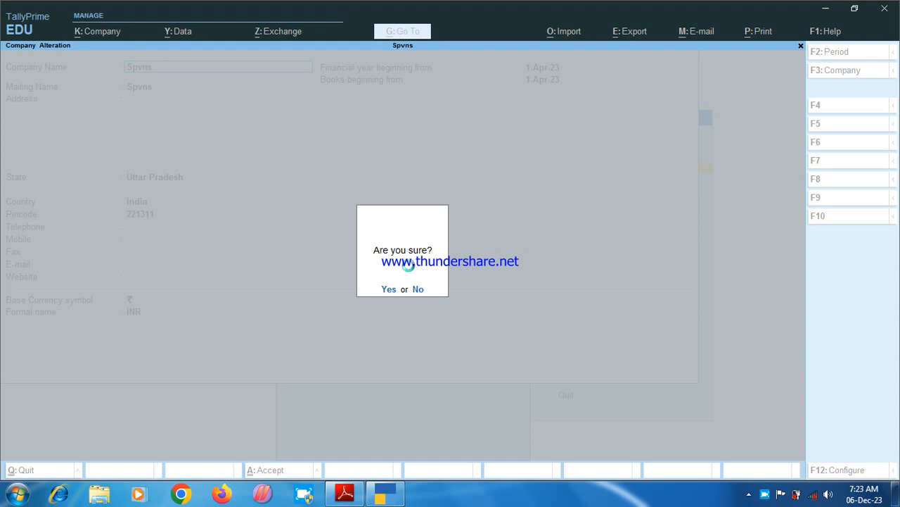
pyautogui.press('y')
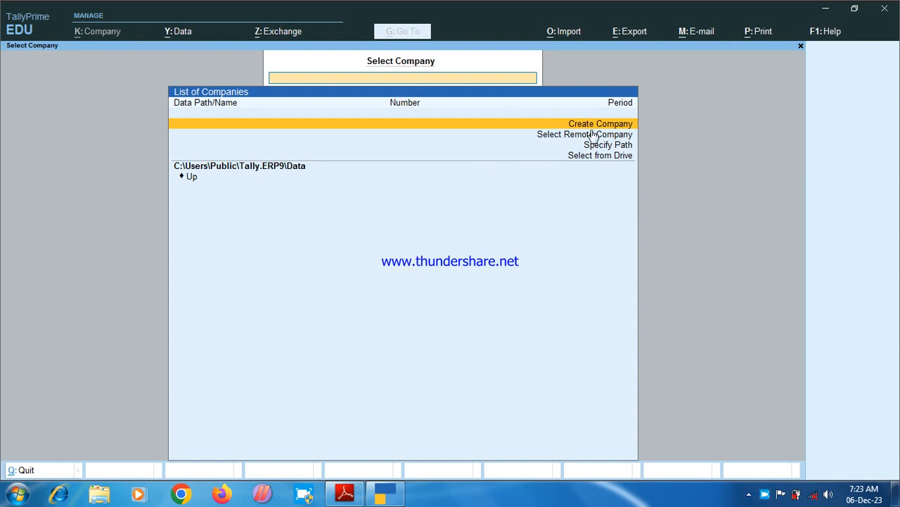
# Start creating a new company named Spvns with the same mailing name, and enter the company's address
pyautogui.press('Return')
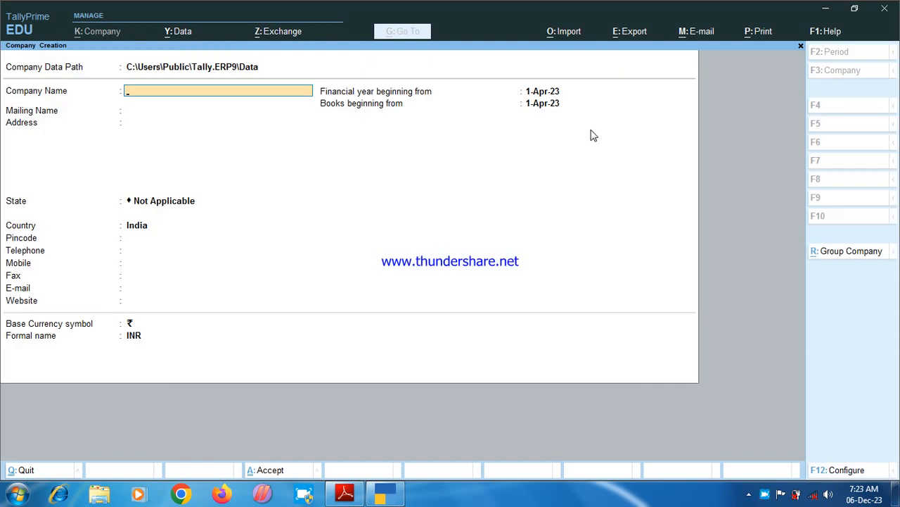
pyautogui.write('Spvns')
pyautogui.press('Return')
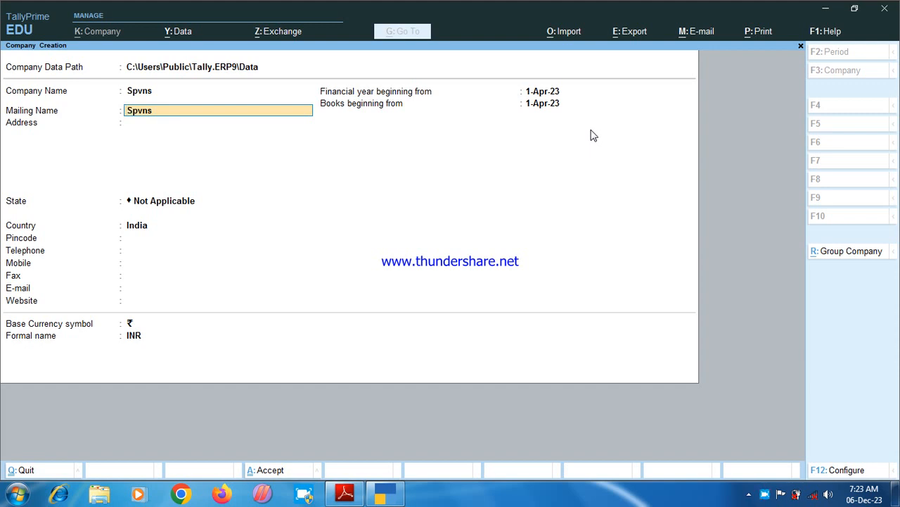
pyautogui.press('Return')
pyautogui.write('B')
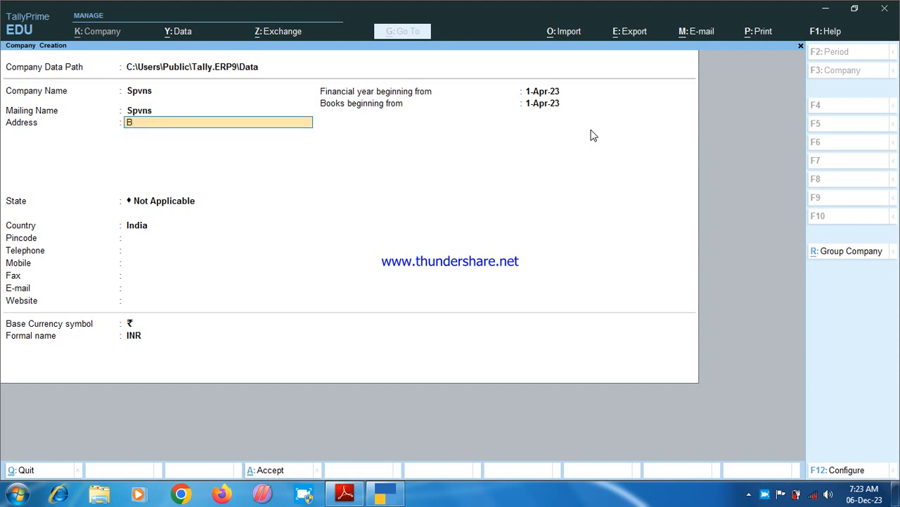
pyautogui.write('irbhanpur')
pyautogui.press('Return')
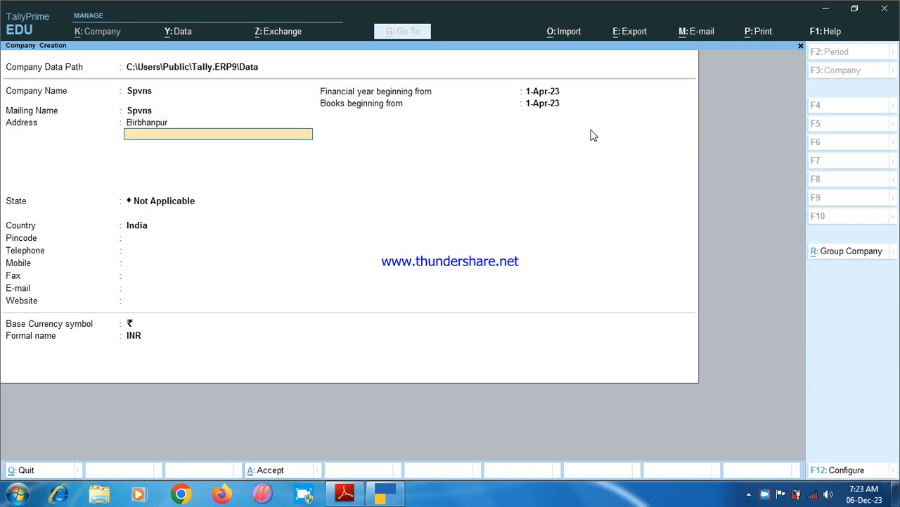
pyautogui.press('Return')
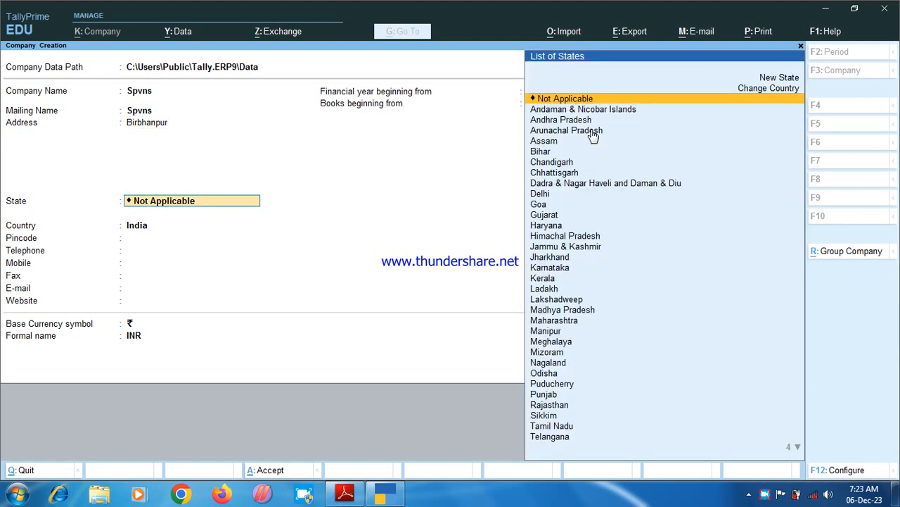
# Set the new company's state to Uttar Pradesh
pyautogui.write('I')
pyautogui.press('BackSpace')
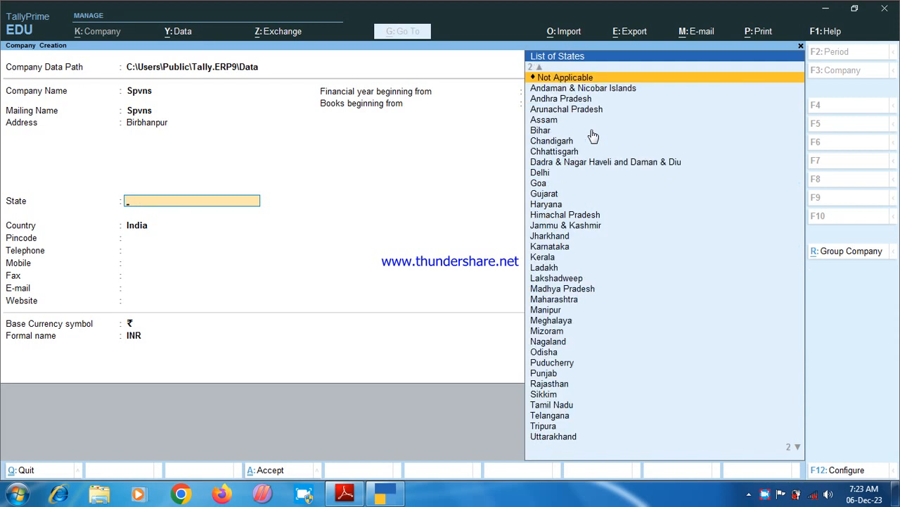
pyautogui.write('U')
pyautogui.press('Up')
pyautogui.press('Return')
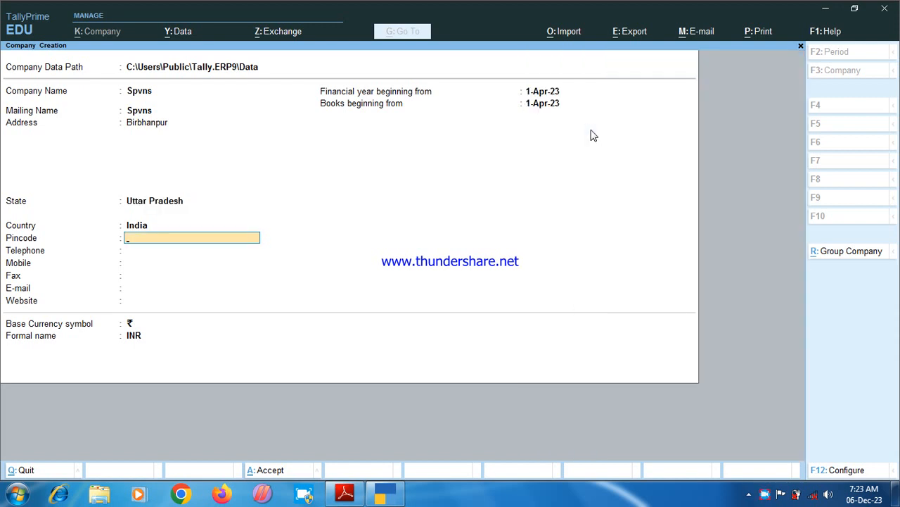
# Enter the company's postal pincode, leave the contact fields blank, and save the company with INR as base currency
pyautogui.write('221311')
pyautogui.press('Return')
pyautogui.press('Return')
pyautogui.press('Return')
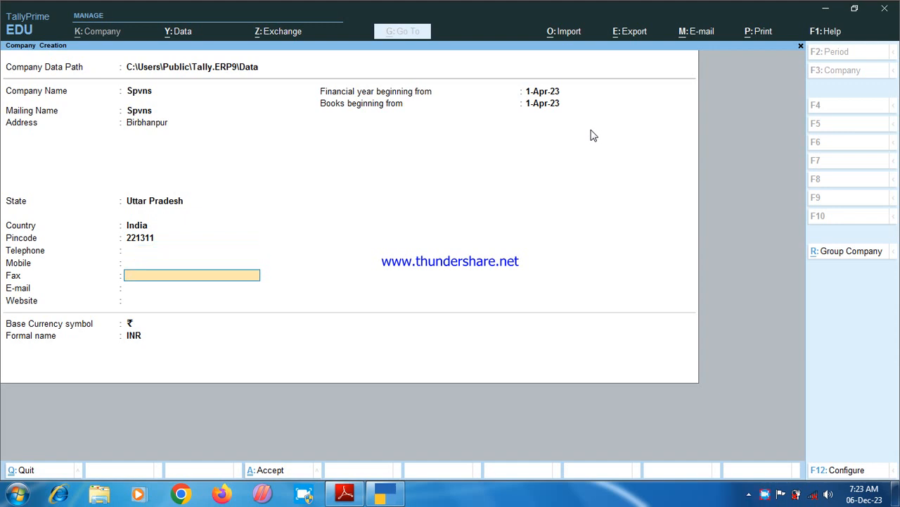
pyautogui.press('Return')
pyautogui.press('Return')
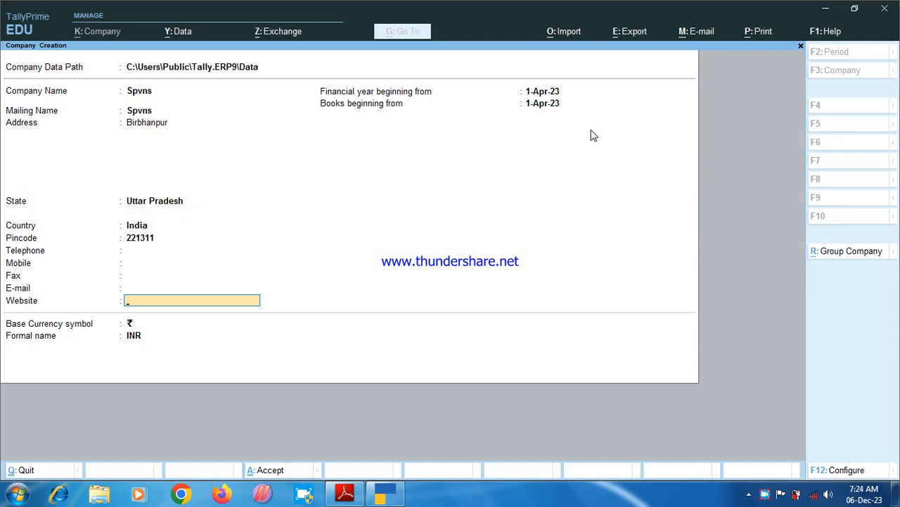
pyautogui.press('Return')
pyautogui.press('Return')
pyautogui.press('Return')
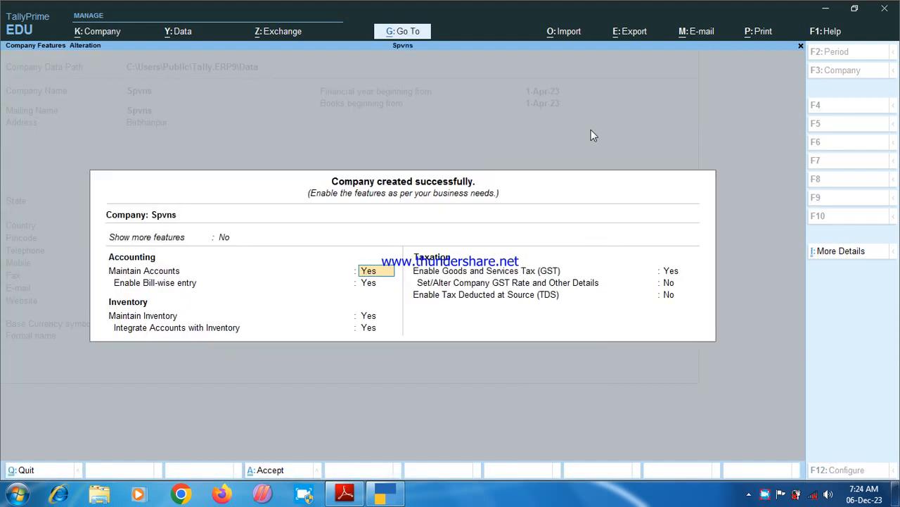
# Turn off Maintain Inventory and Goods and Services Tax (GST) for Spvns, keep TDS disabled, and accept the company features
pyautogui.press('Return')
pyautogui.press('Return')
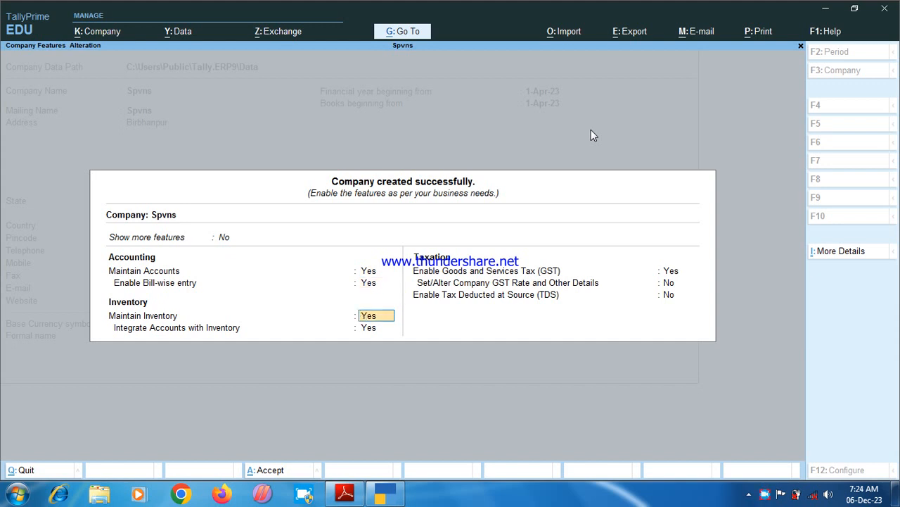
pyautogui.write('n')
pyautogui.press('Return')
pyautogui.write('n')
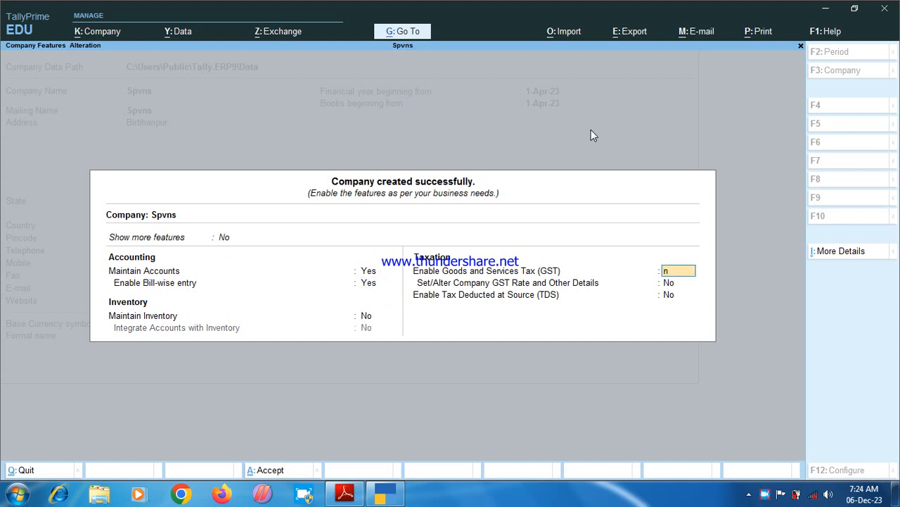
pyautogui.press('Return')
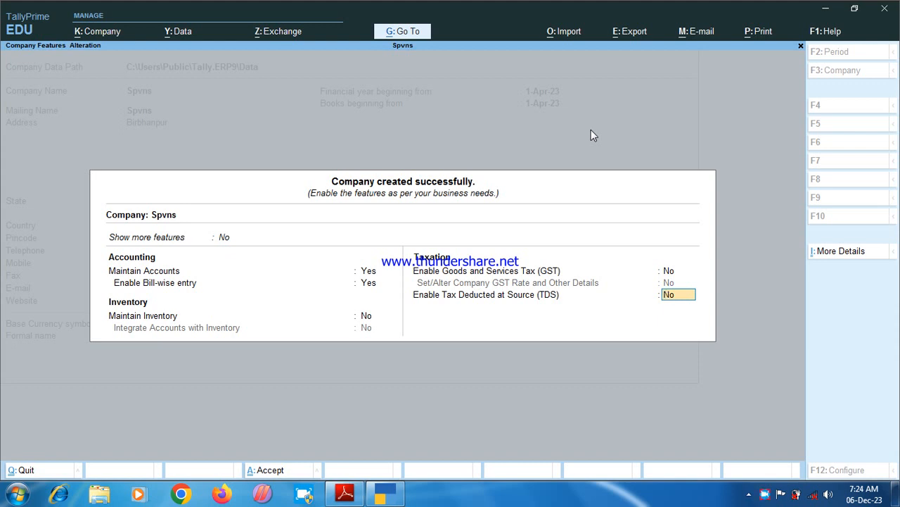
pyautogui.press('Return')
pyautogui.press('Return')
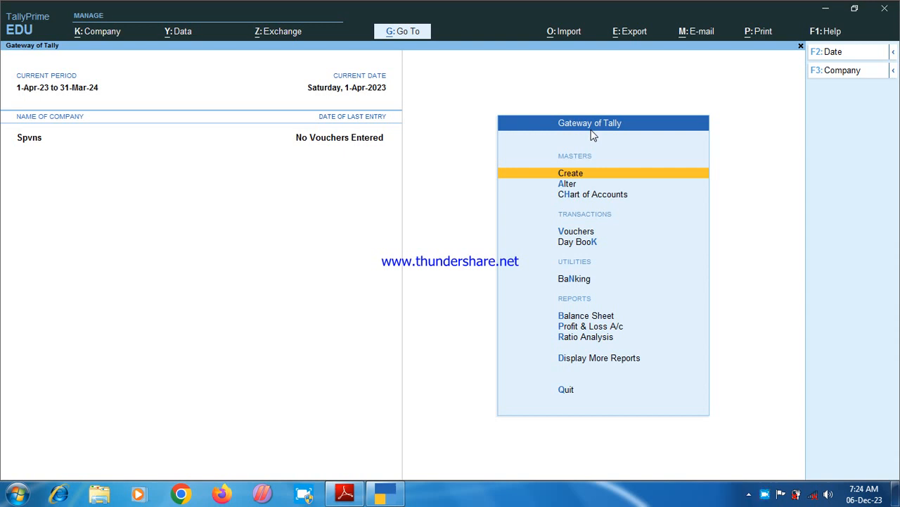
# Open the creation form for a single new ledger among the accounting masters
pyautogui.click(588, 176)
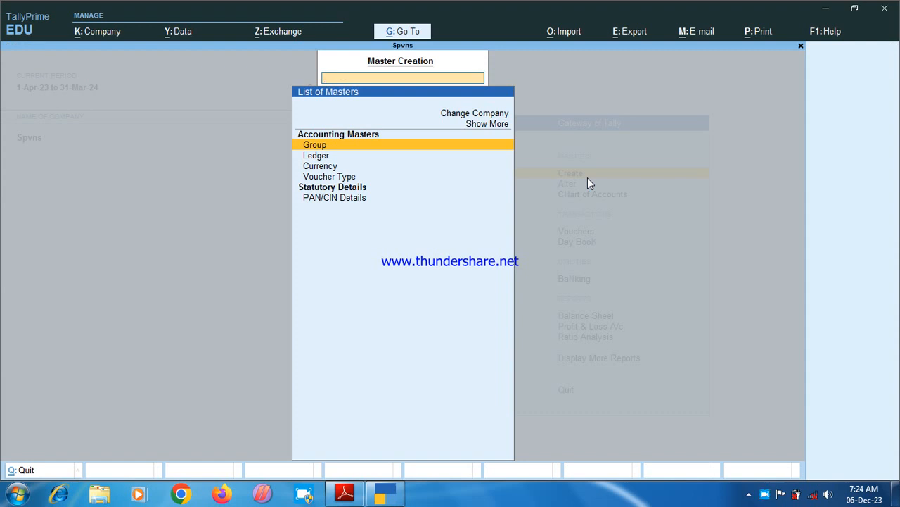
pyautogui.press('Down')
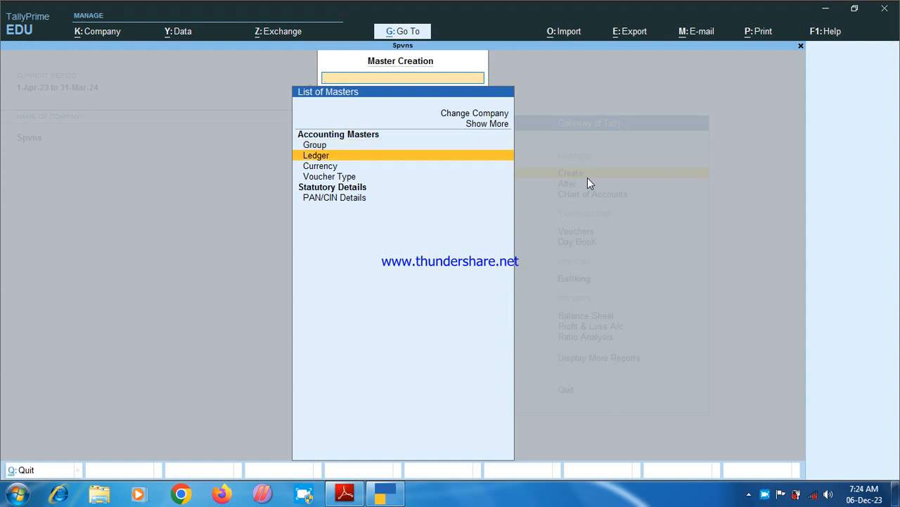
pyautogui.press('Down')
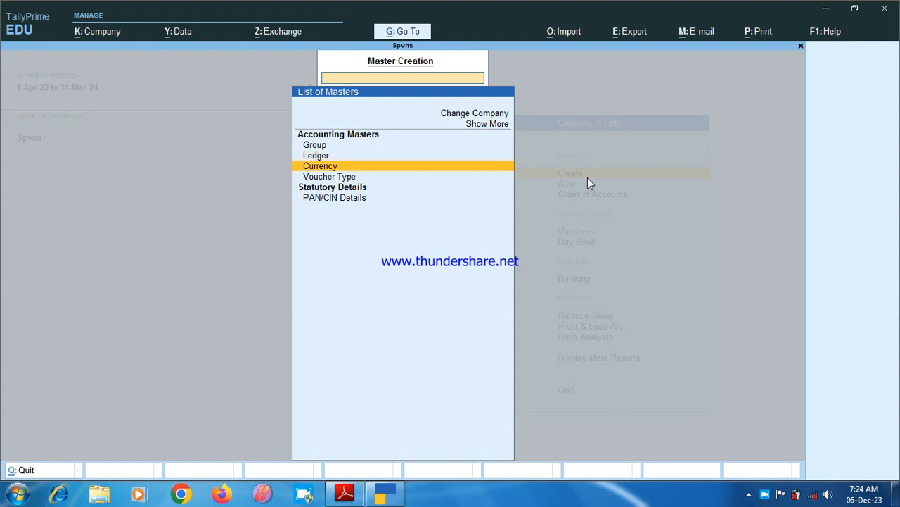
pyautogui.press('Down')
pyautogui.press('Up')
pyautogui.press('Up')
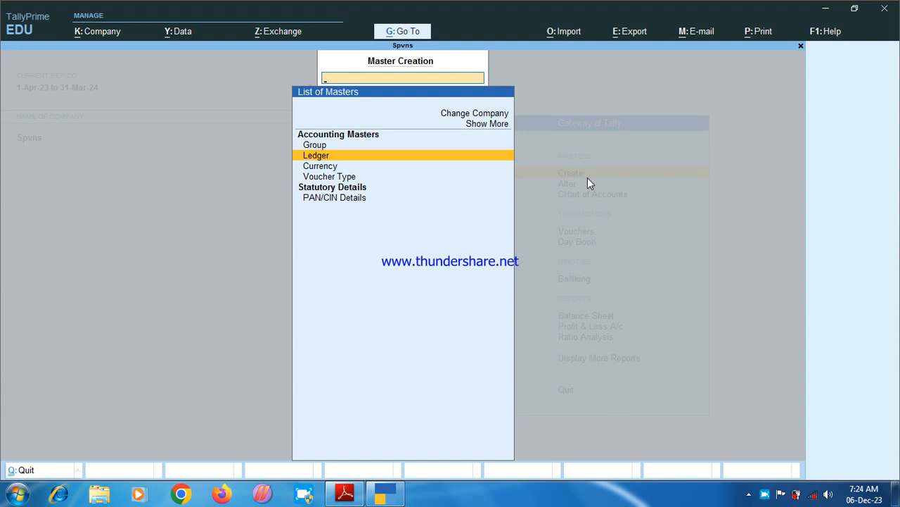
pyautogui.press('Return')
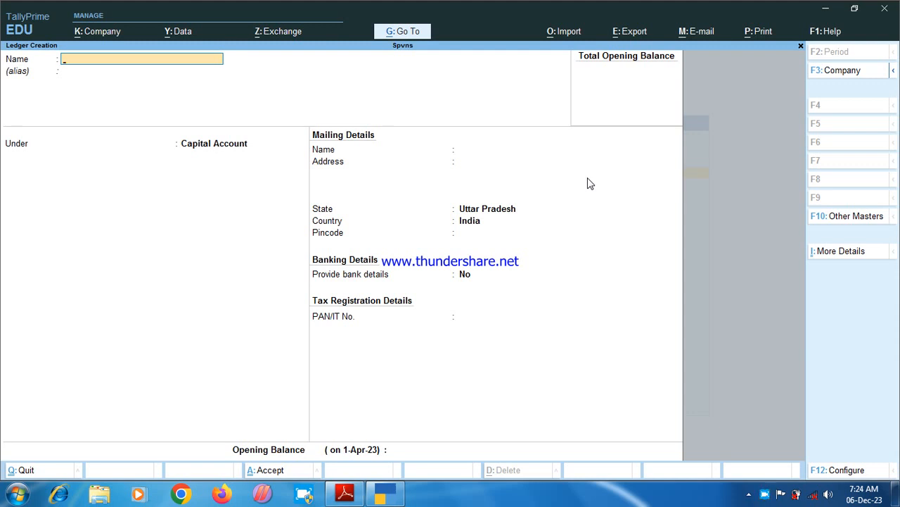
# Create a ledger named Capital under the Capital Account group and save it
pyautogui.write('Capital')
pyautogui.press('Return')
pyautogui.write('C')
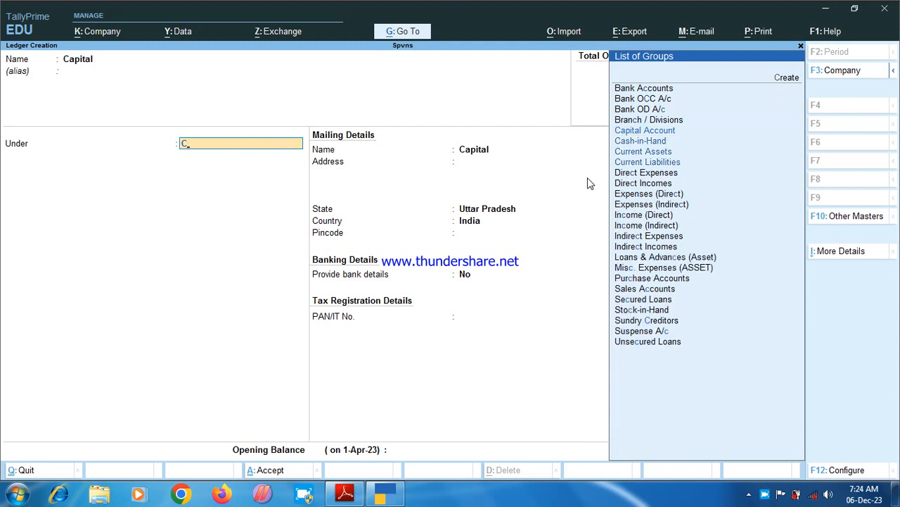
pyautogui.press('Return')
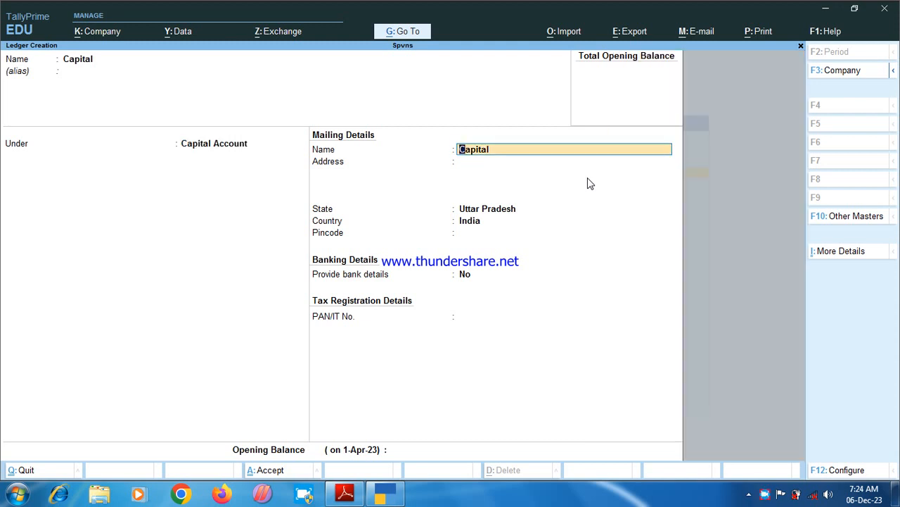
pyautogui.press('ctrl')
pyautogui.hotkey('ctrl', 'a')
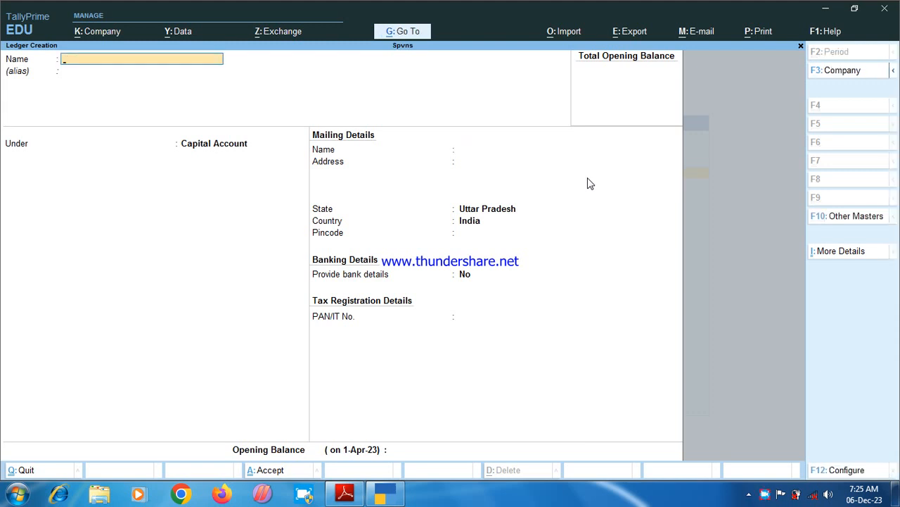
# Create a ledger with the first supplier's name under the Sundry Creditors group and save it
pyautogui.write('Manisha')
pyautogui.press('Return')
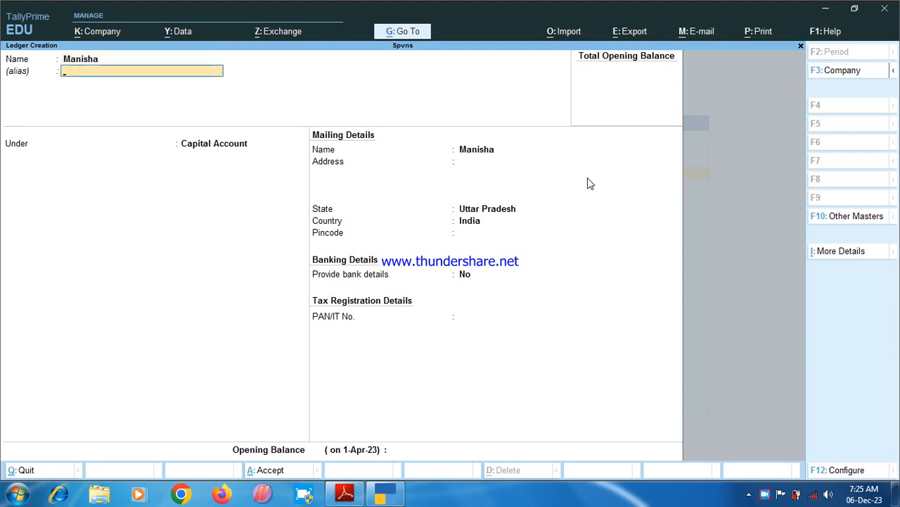
pyautogui.press('Return')
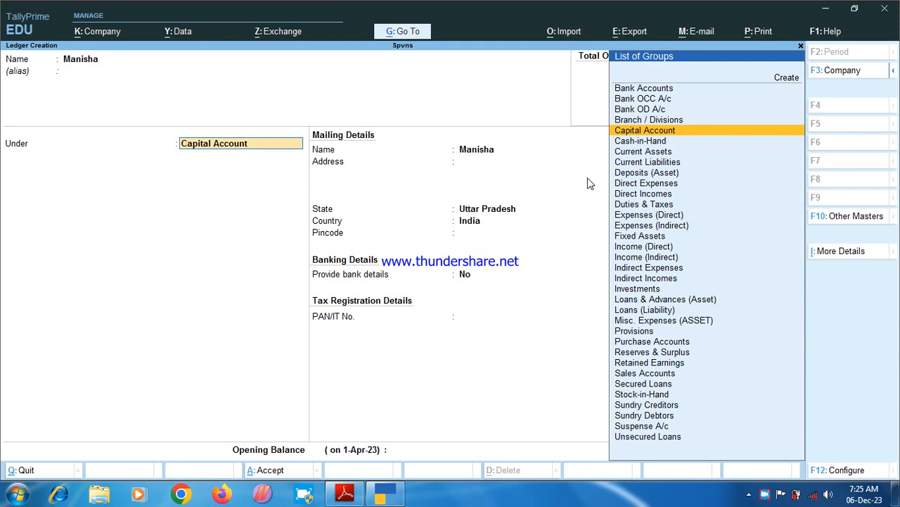
pyautogui.write('S')
pyautogui.press('Down')
pyautogui.press('Down')
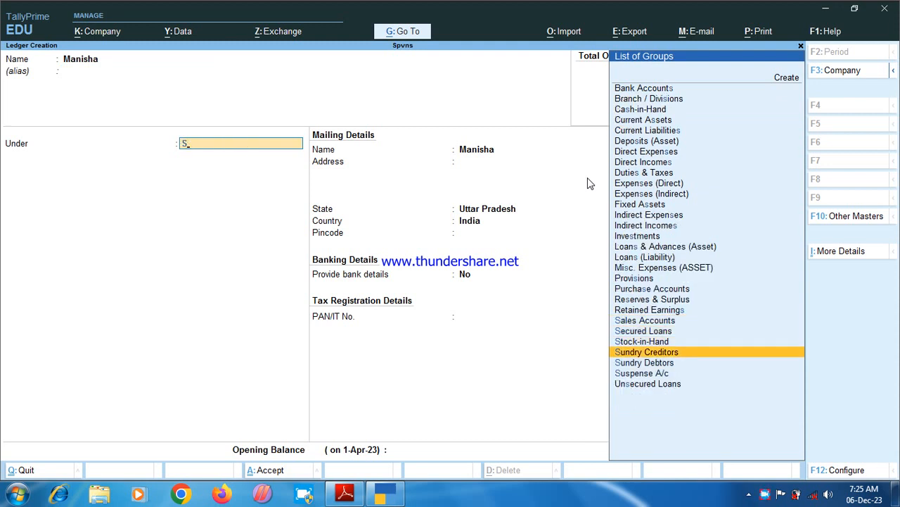
pyautogui.press('Return')
pyautogui.hotkey('ctrl', 'a')
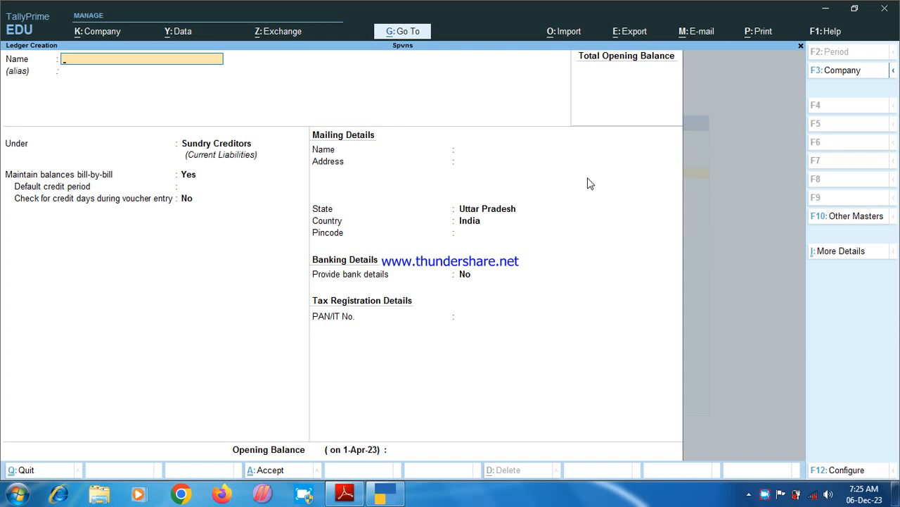
# Create a ledger named Purchase under the Purchase Accounts group and save it
pyautogui.write('Purchase')
pyautogui.press('Return')
pyautogui.write('P')
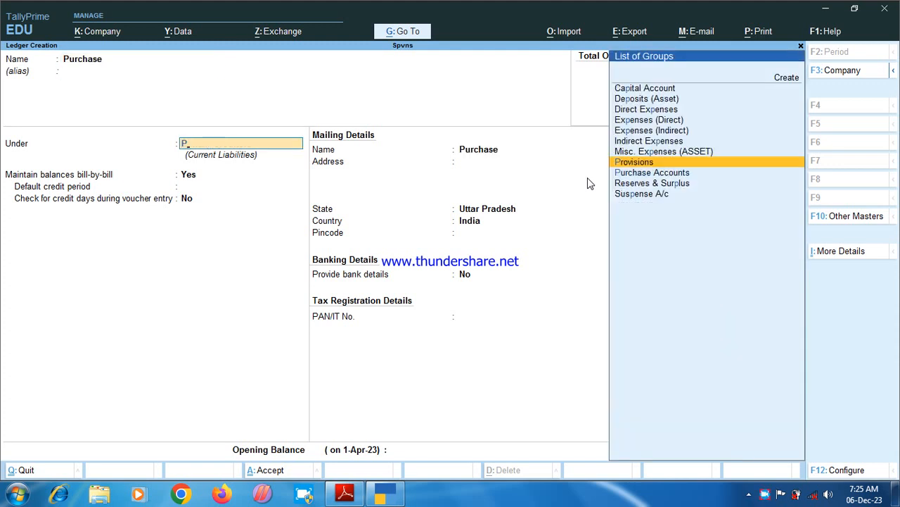
pyautogui.write('u')
pyautogui.press('Return')
pyautogui.hotkey('ctrl', 'a')
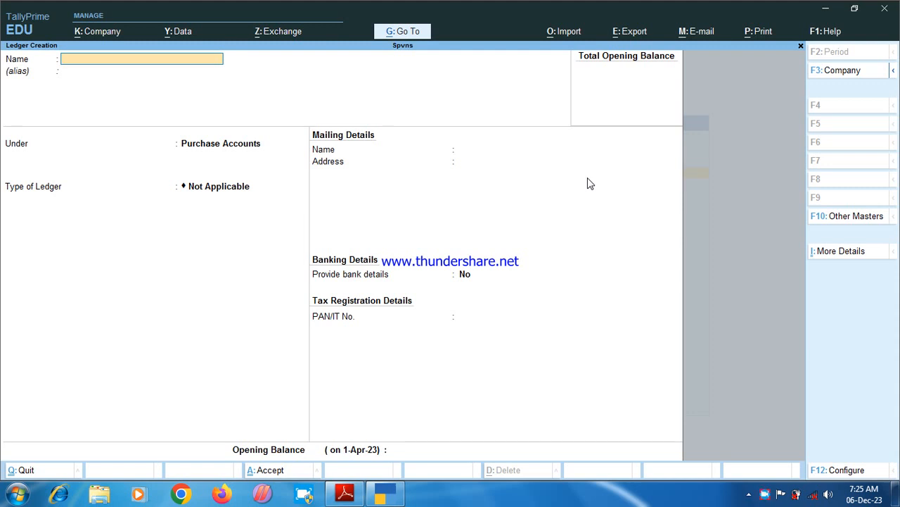
# Create a ledger named Stationary under Indirect Expenses, with the ledger type left as Not Applicable, and save it
pyautogui.write('Stationary')
pyautogui.press('Return')
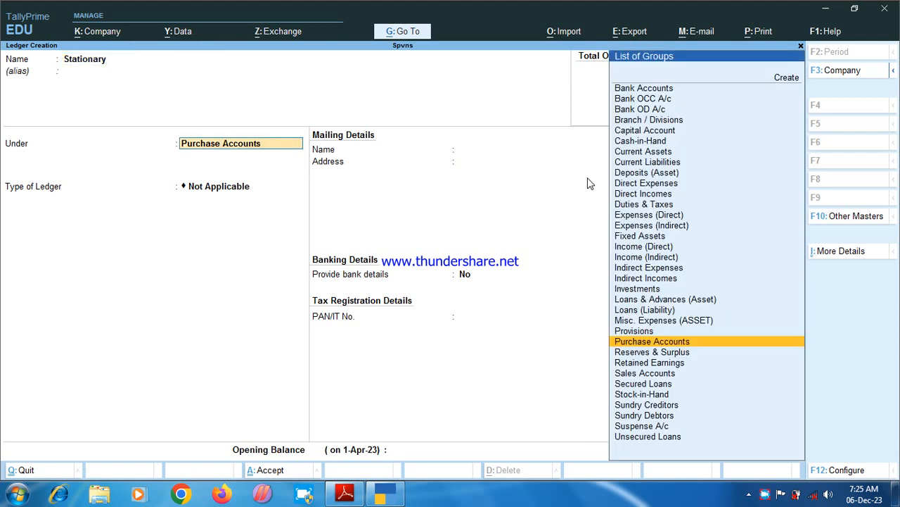
pyautogui.write('I')
pyautogui.press('Down')
pyautogui.press('Down')
pyautogui.press('Return')
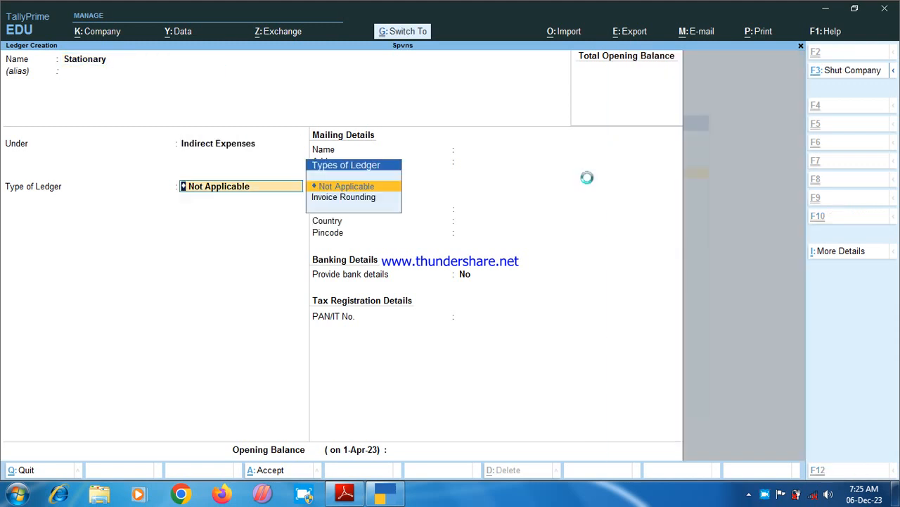
pyautogui.hotkey('ctrl', 'a')
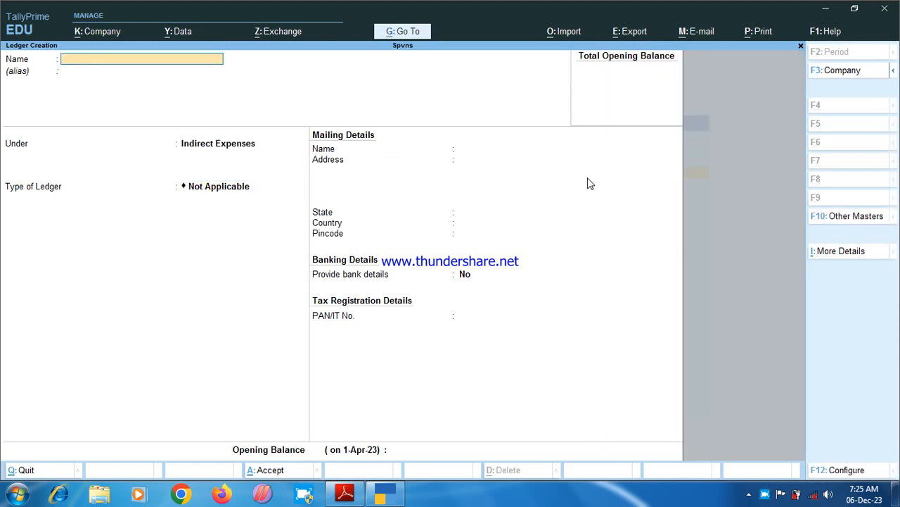
# Create a ledger named Sbi Bank under the Bank Accounts group and save it without bank account details
pyautogui.write('Sbi Bank')
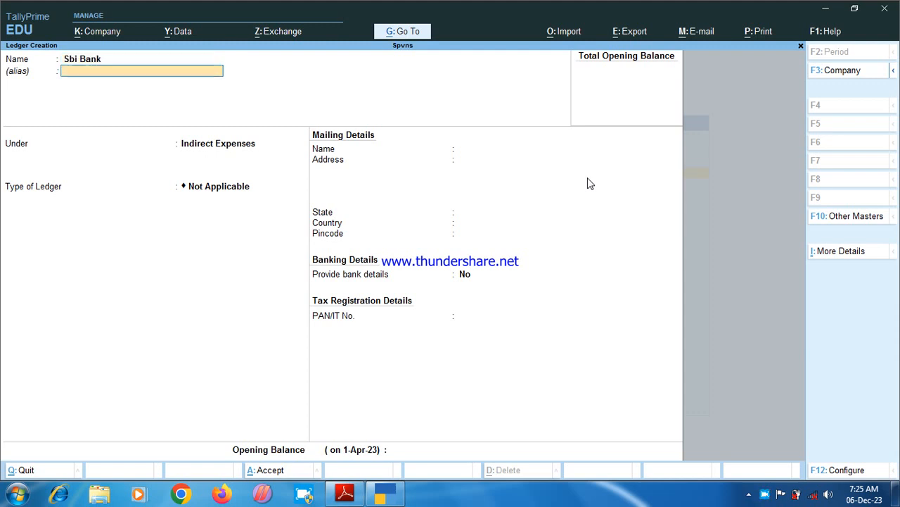
pyautogui.press('Return')
pyautogui.write('B')
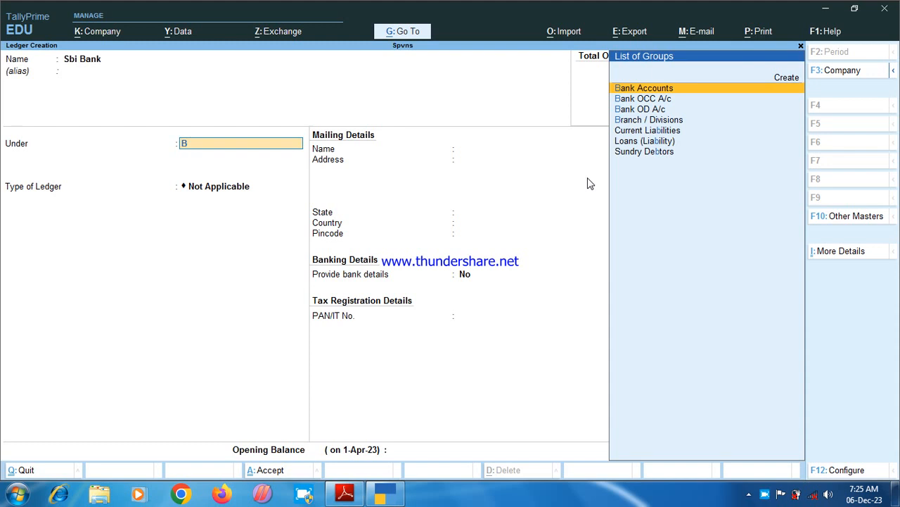
pyautogui.press('Return')
pyautogui.hotkey('ctrl', 'a')
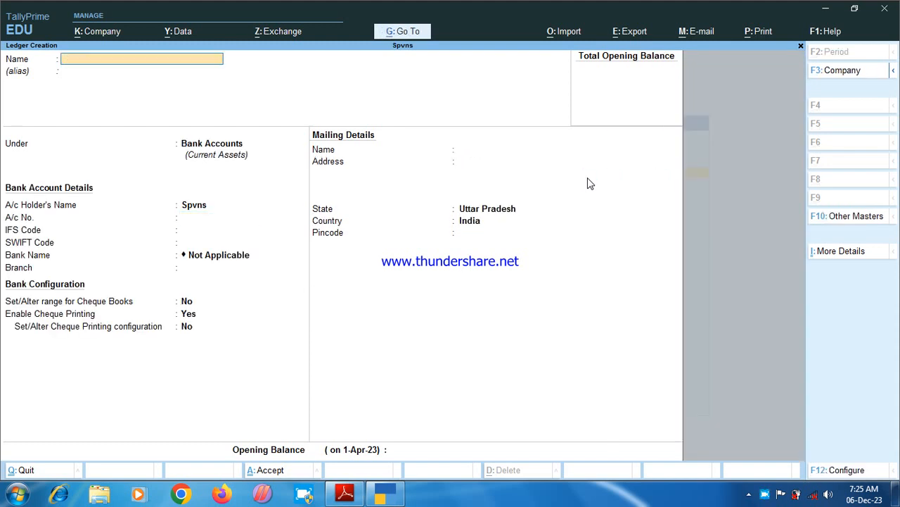
# Create a ledger with the first customer's name under the Sundry Debtors group and save it
pyautogui.write('Priya')
pyautogui.press('Return')
pyautogui.press('Return')
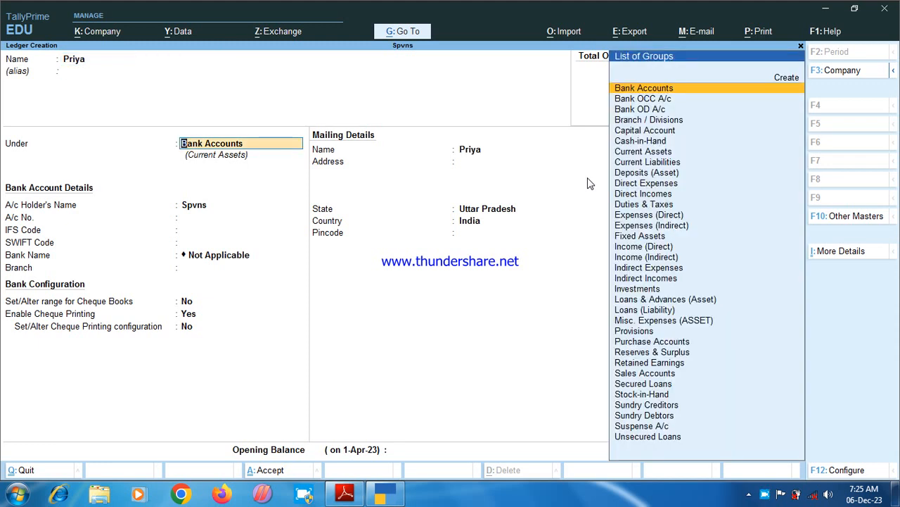
pyautogui.write('D')
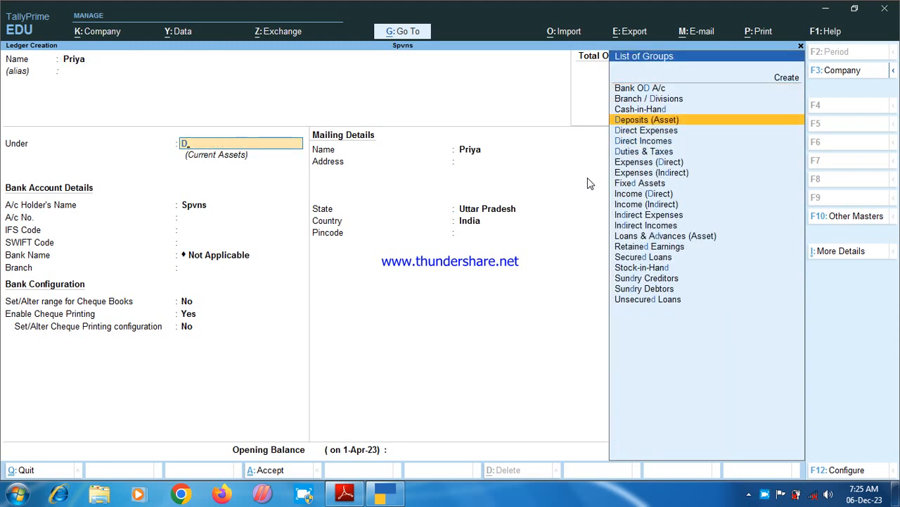
pyautogui.write('d')
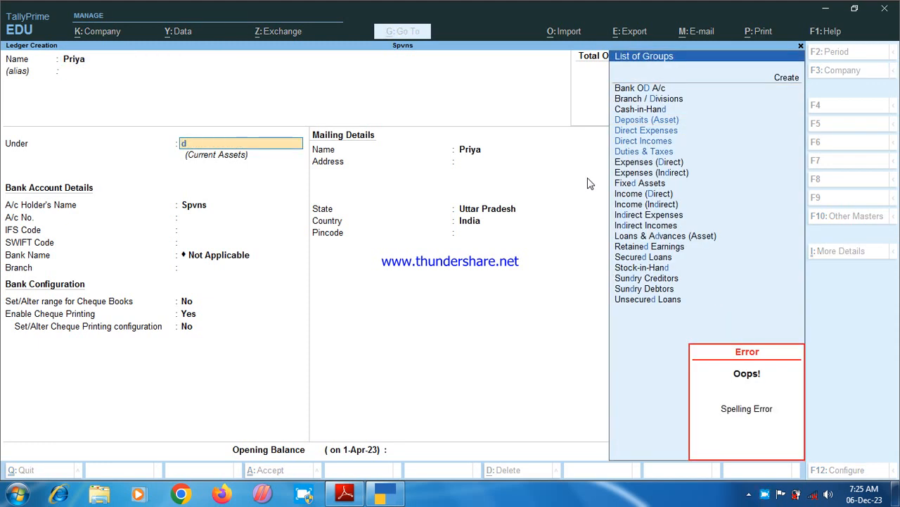
pyautogui.press('BackSpace')
pyautogui.write('dd')
pyautogui.press('BackSpace')
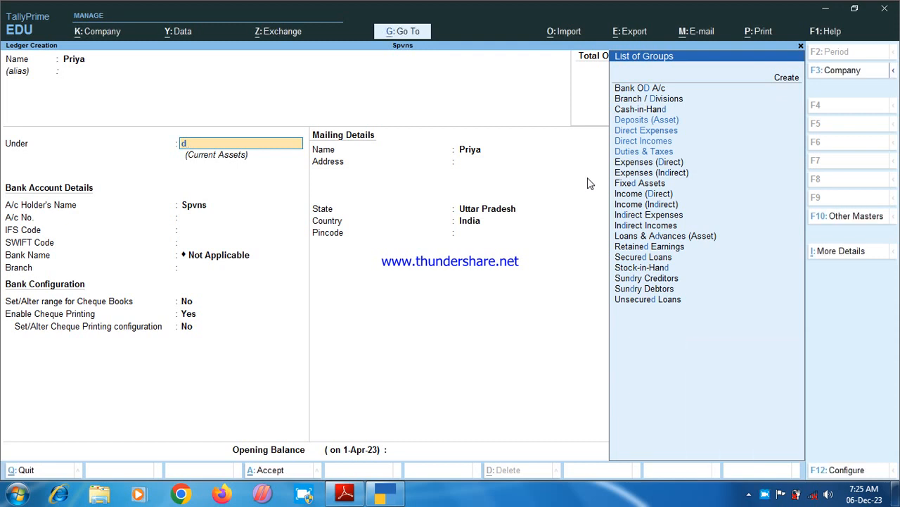
pyautogui.write('s')
pyautogui.press('Down')
pyautogui.press('Down')
pyautogui.press('Down')
pyautogui.press('Down')
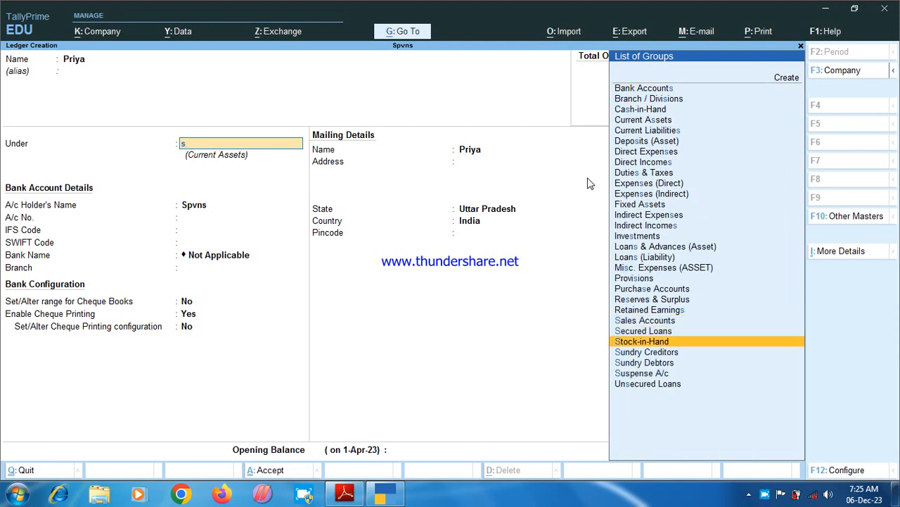
pyautogui.press('Up')
pyautogui.press('Return')
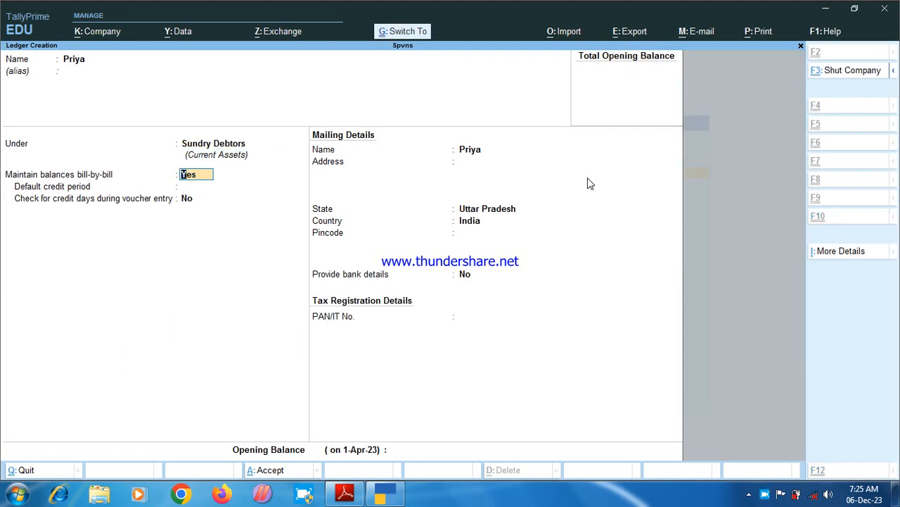
pyautogui.hotkey('ctrl', 'a')
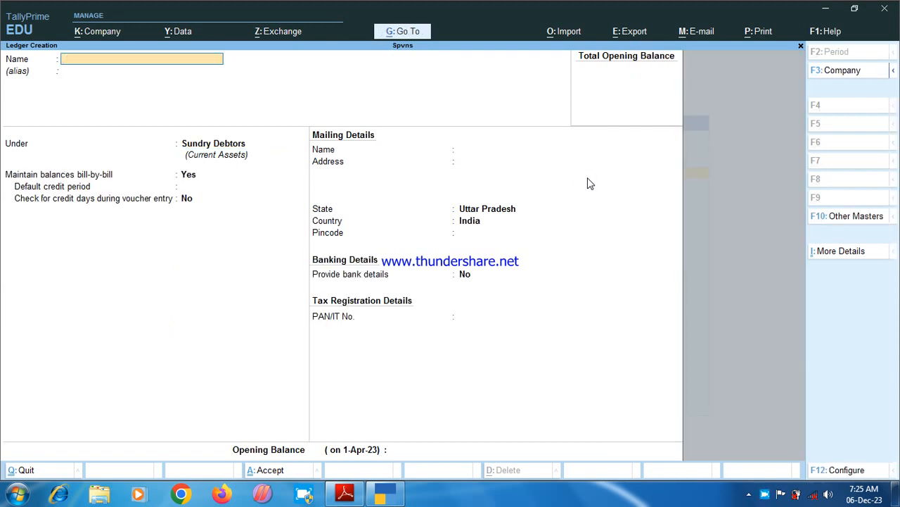
# Create a ledger named Sales under the Sales Accounts group and save it
pyautogui.write('Sales')
pyautogui.press('Return')
pyautogui.press('Return')
pyautogui.write('s')
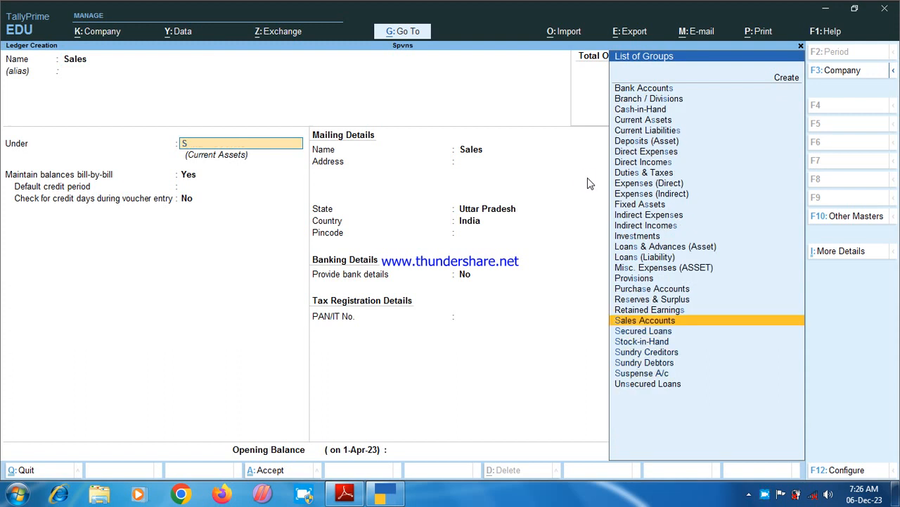
pyautogui.press('Return')
pyautogui.hotkey('ctrl', 'a')
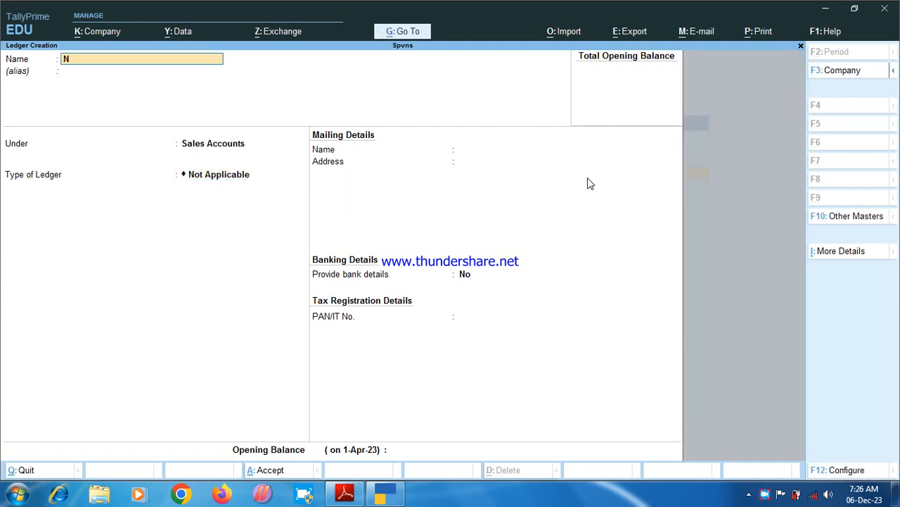
# Create a ledger with the second customer's name under the Sundry Debtors group and save it
pyautogui.write('Nidhi')
pyautogui.press('Return')
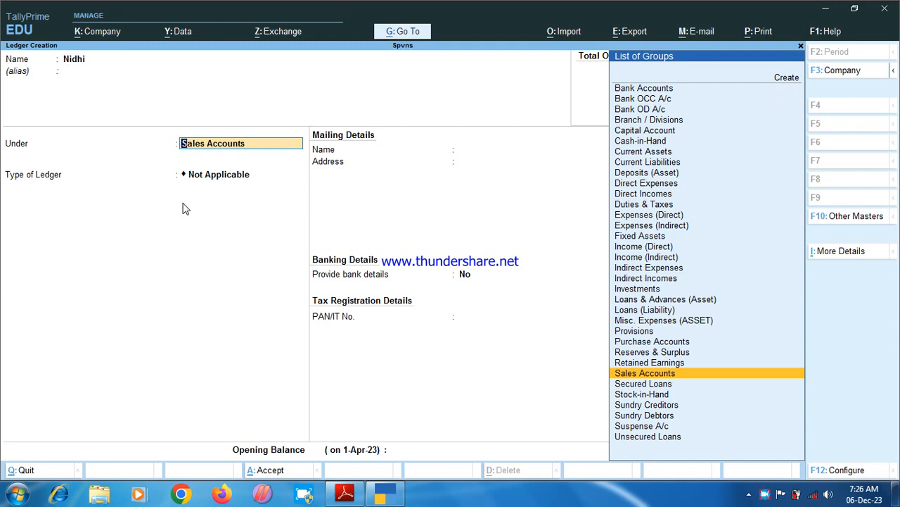
pyautogui.write('S')
pyautogui.press('Down')
pyautogui.press('Down')
pyautogui.press('Down')
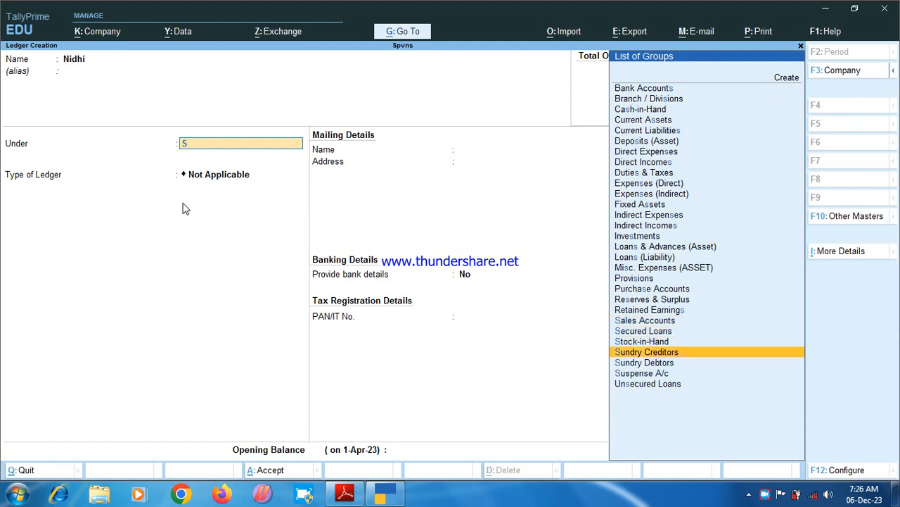
pyautogui.press('Down')
pyautogui.press('Return')
pyautogui.hotkey('ctrl', 'a')
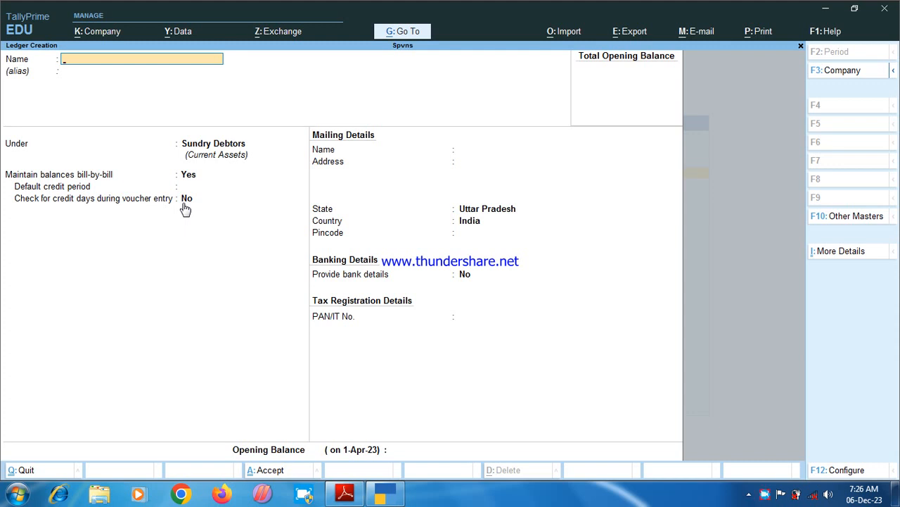
# Create a ledger with the second supplier's name under Sundry Creditors, keeping bill-by-bill balances enabled, and save it
pyautogui.write('Ritu')
pyautogui.press('Return')
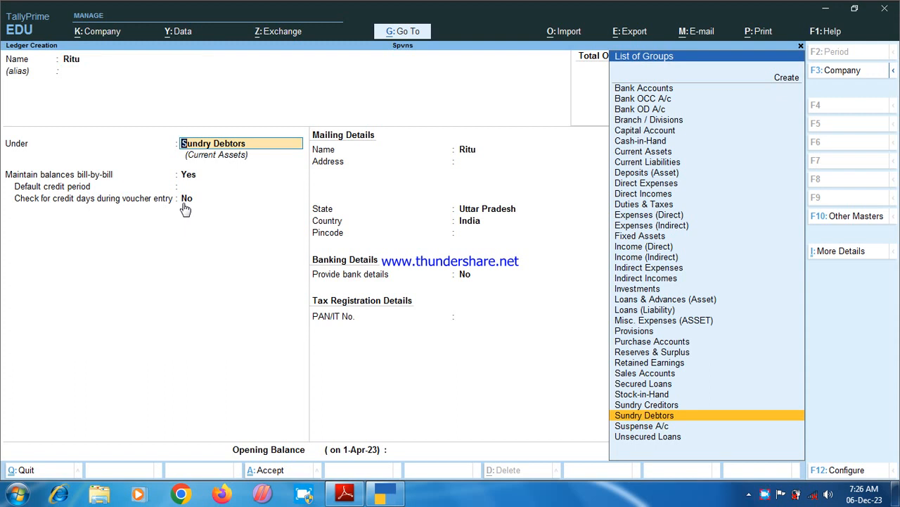
pyautogui.write('S')
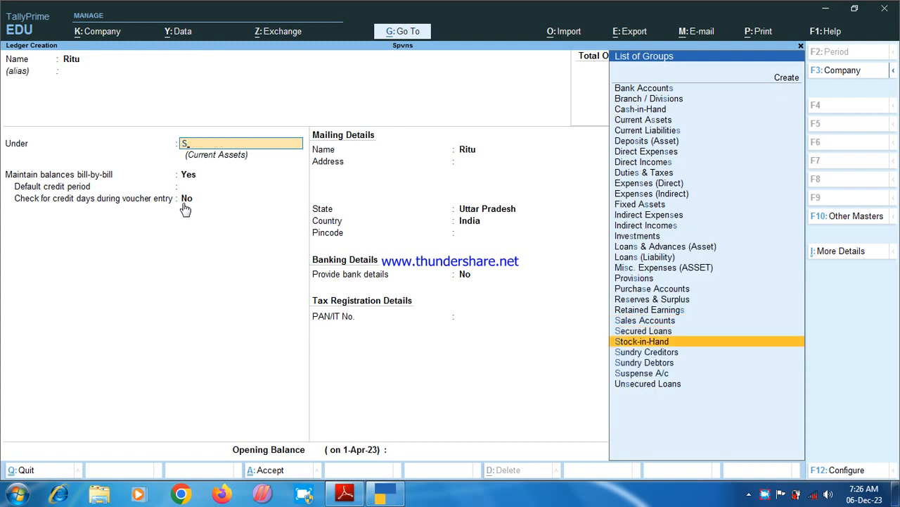
pyautogui.press('Up')
pyautogui.press('Return')
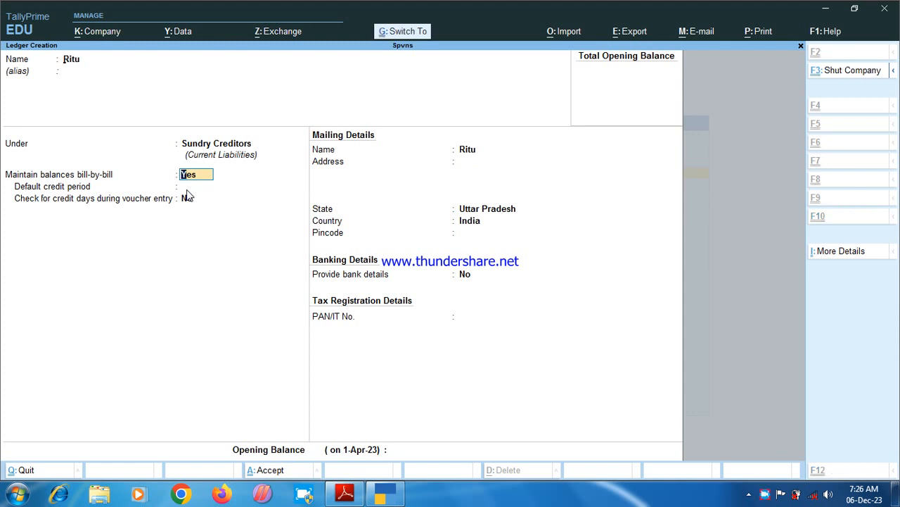
pyautogui.hotkey('ctrl', 'a')
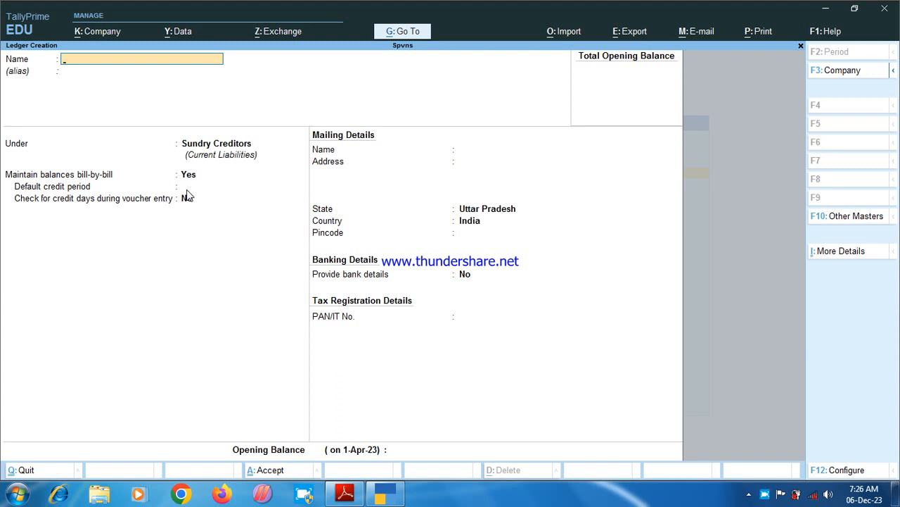
# Create a ledger named Insurence under the Indirect Expenses group and save it
pyautogui.write('Insurence')
pyautogui.press('Return')
pyautogui.write('I')
pyautogui.press('Down')
pyautogui.press('Down')
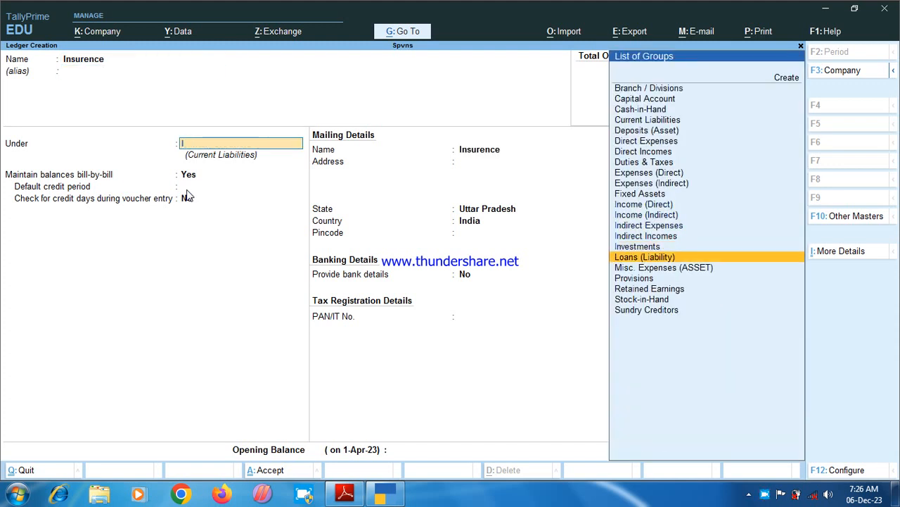
pyautogui.press('Up')
pyautogui.press('Up')
pyautogui.press('Up')
pyautogui.press('Return')
pyautogui.hotkey('ctrl', 'a')
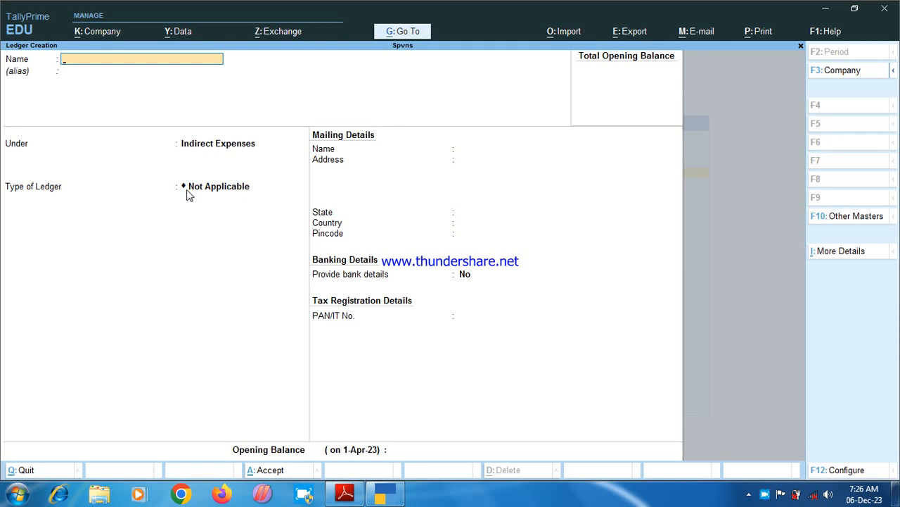
# Create a ledger named Rent under the Indirect Expenses group and save it
pyautogui.write('Rent')
pyautogui.press('Return')
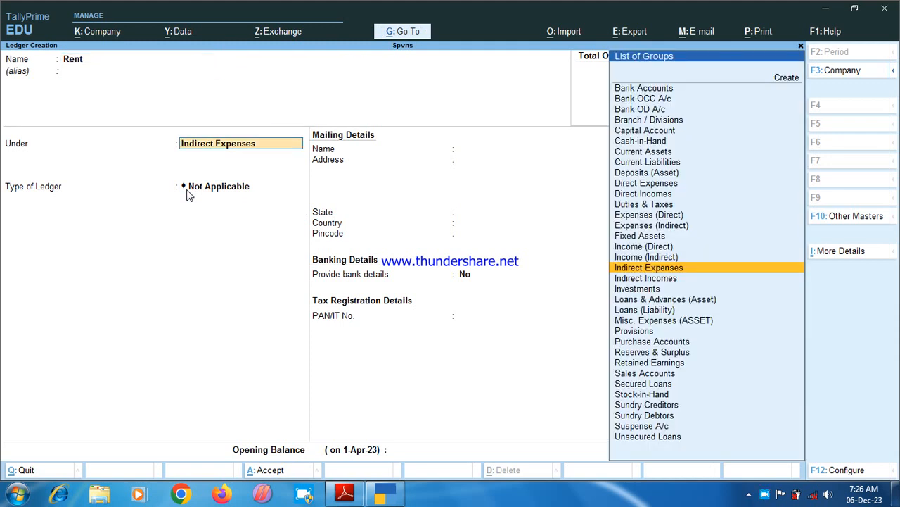
pyautogui.write('i')
pyautogui.press('Down')
pyautogui.press('Down')
pyautogui.press('Down')
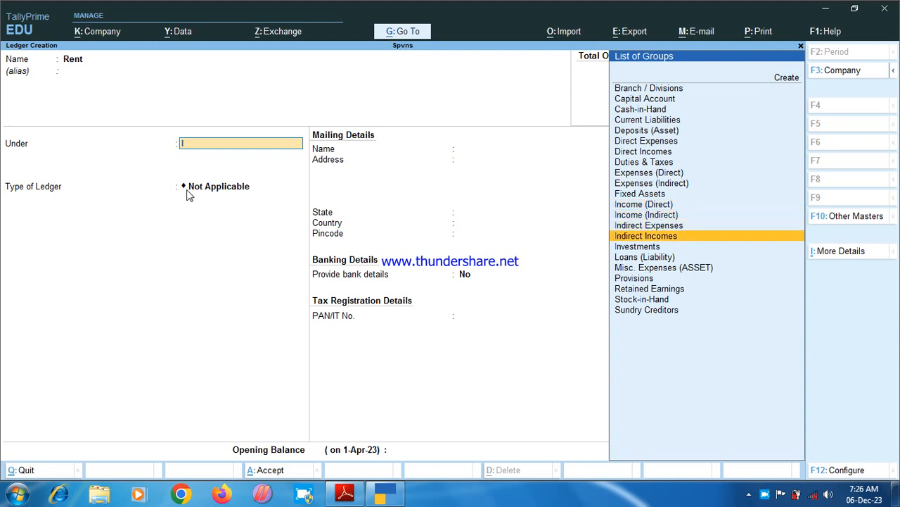
pyautogui.press('Up')
pyautogui.press('Return')
pyautogui.hotkey('ctrl', 'a')
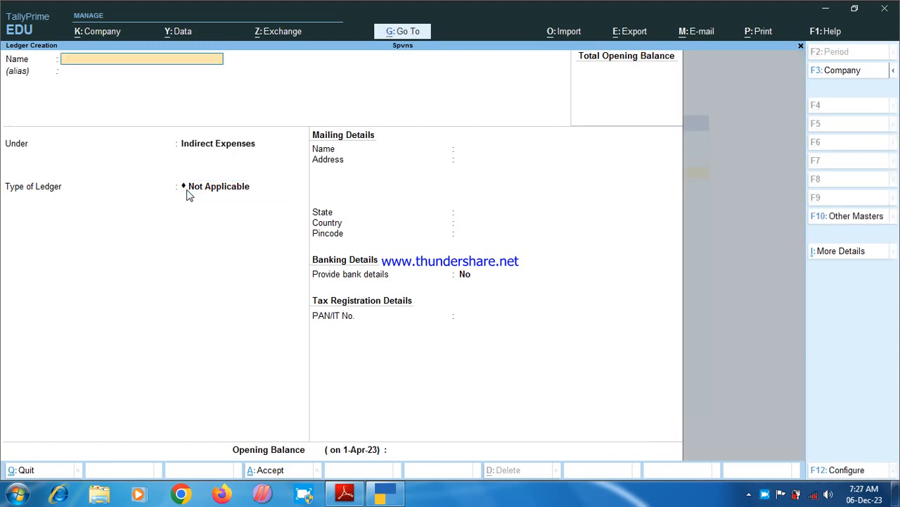
# Create a ledger named Donation, keeping it under the Indirect Expenses group, and save it
pyautogui.write('S')
pyautogui.press('BackSpace')
pyautogui.write('Donation')
pyautogui.press('Return')
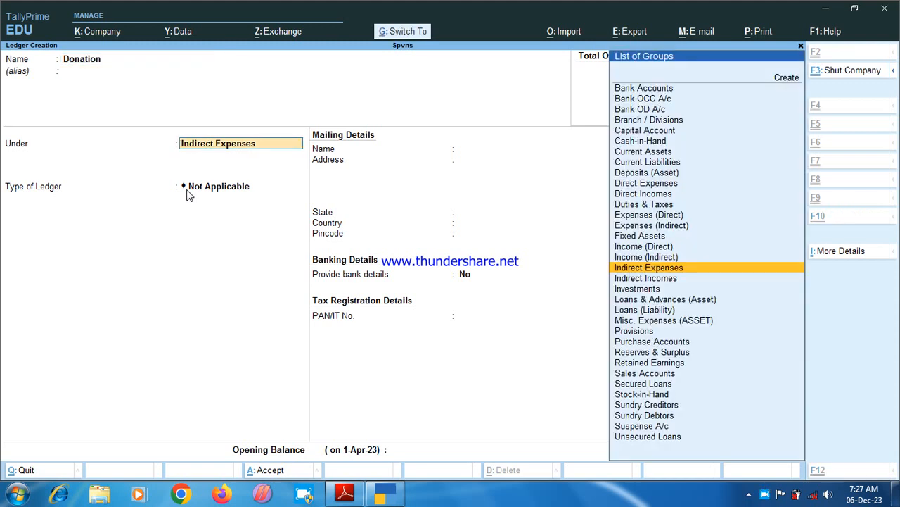
pyautogui.hotkey('ctrl', 'a')
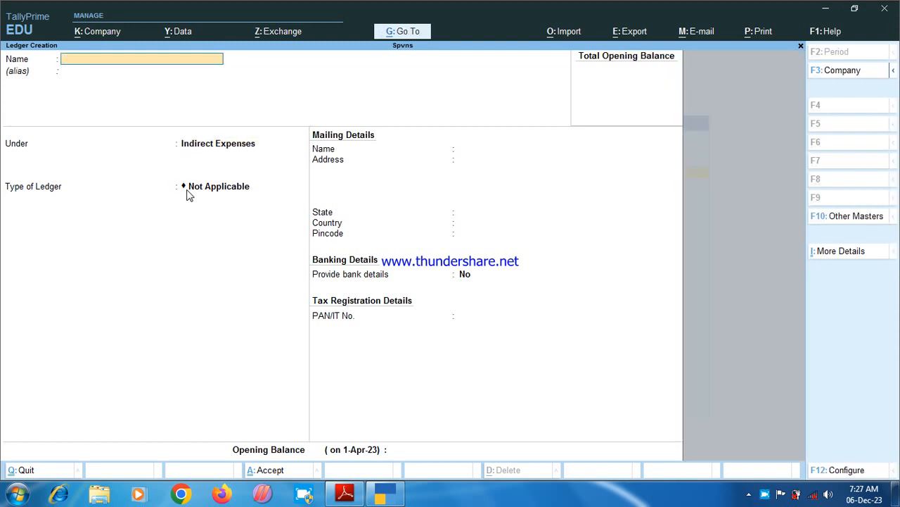
# Create a ledger named Furniture under the Fixed Assets group and save it
pyautogui.write('Furniture')
pyautogui.press('Return')
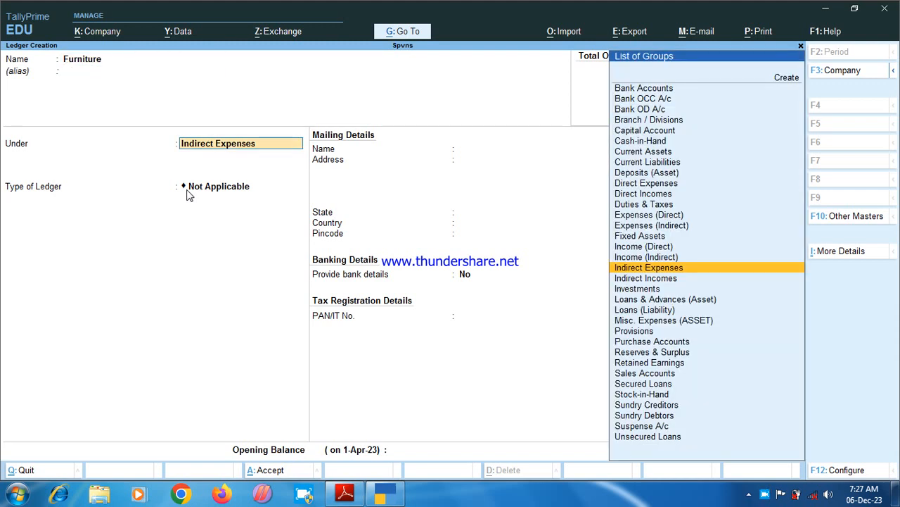
pyautogui.write('F')
pyautogui.press('Return')
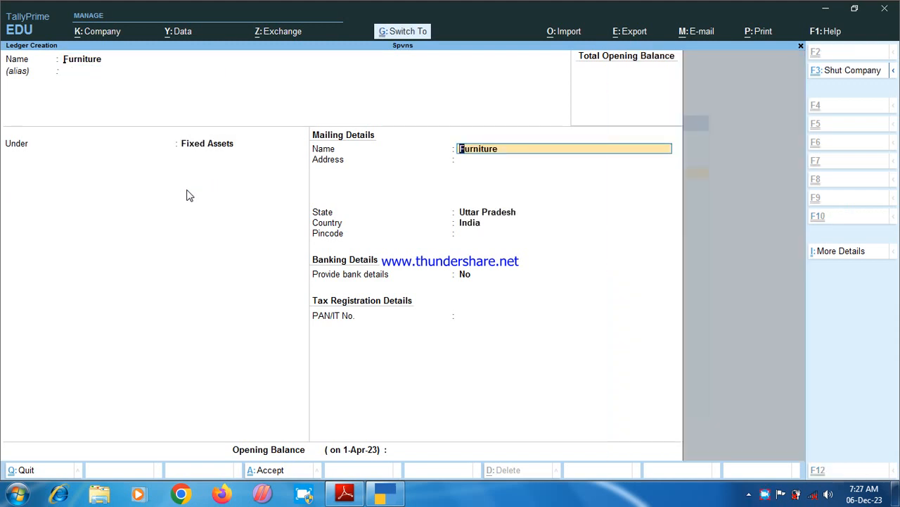
pyautogui.hotkey('ctrl', 'a')
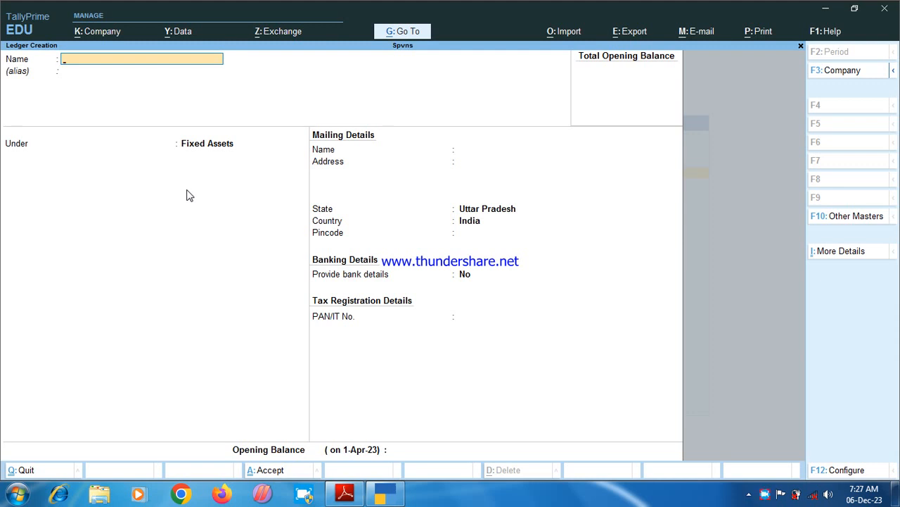
# Create a ledger named Drwaing under the Capital Account group and save it
pyautogui.write('Drwaing')
pyautogui.press('Return')
pyautogui.press('Return')
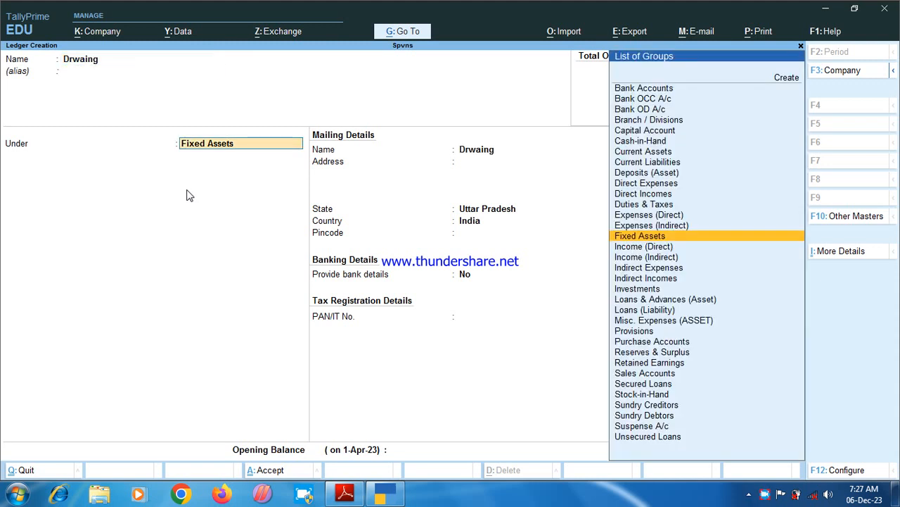
pyautogui.write('C')
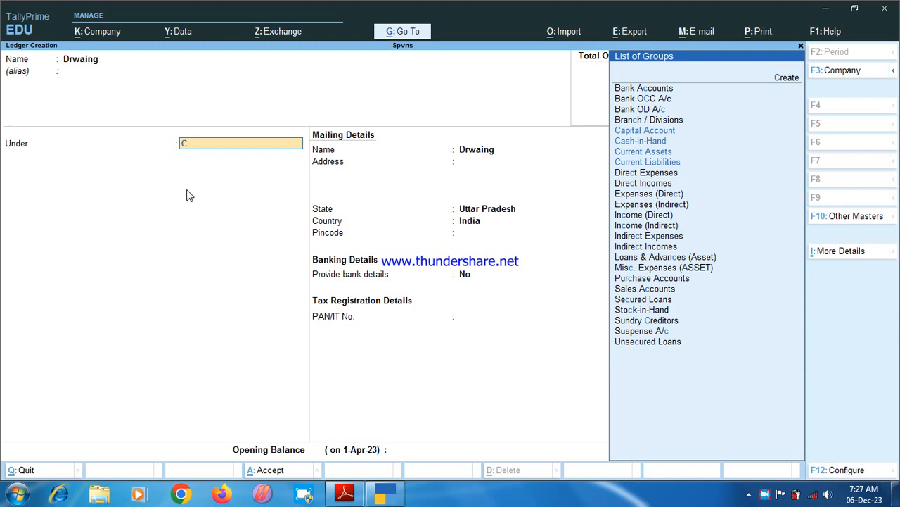
pyautogui.press('Down')
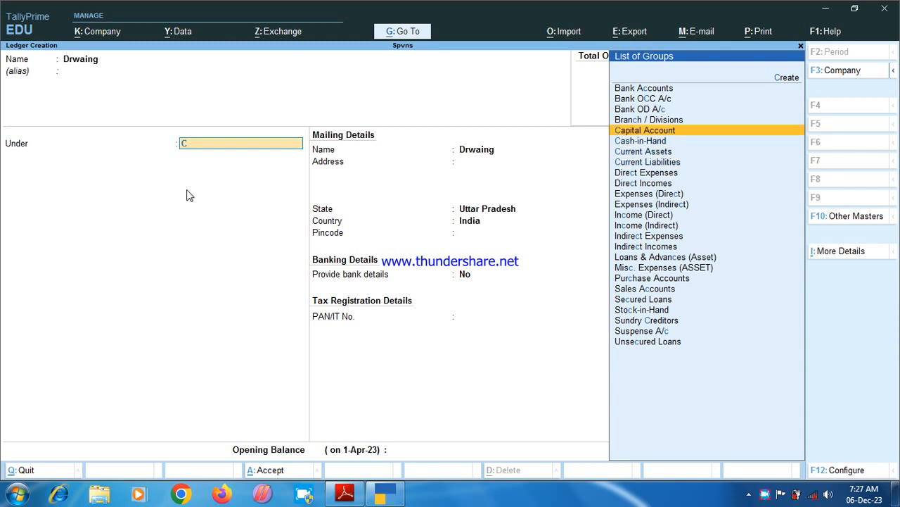
pyautogui.press('Return')
pyautogui.click(196, 142)
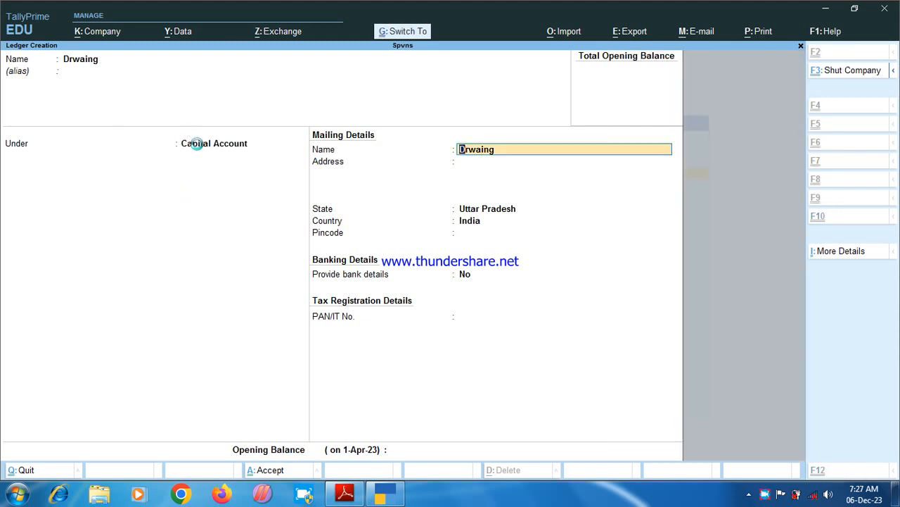
pyautogui.hotkey('ctrl', 'a')
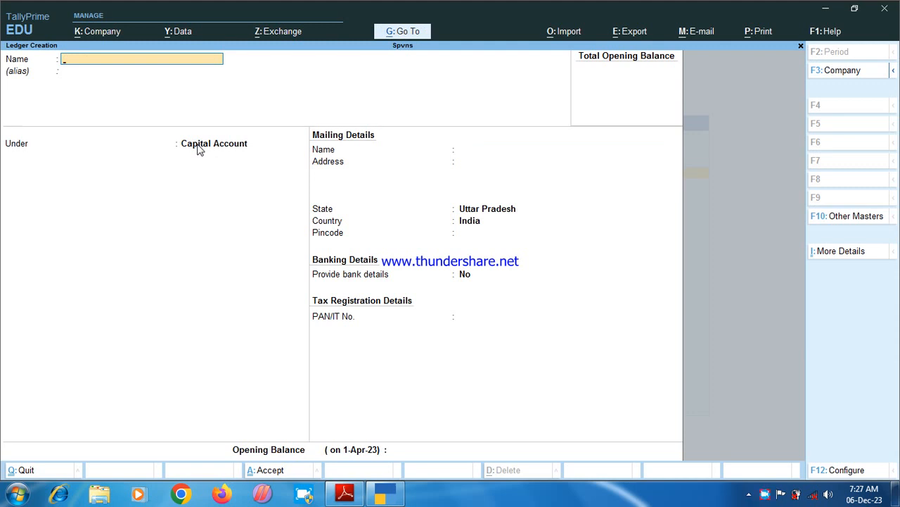
# Create a ledger named Interest under the Indirect Incomes group and save it
pyautogui.write('Interest')
pyautogui.press('Return')
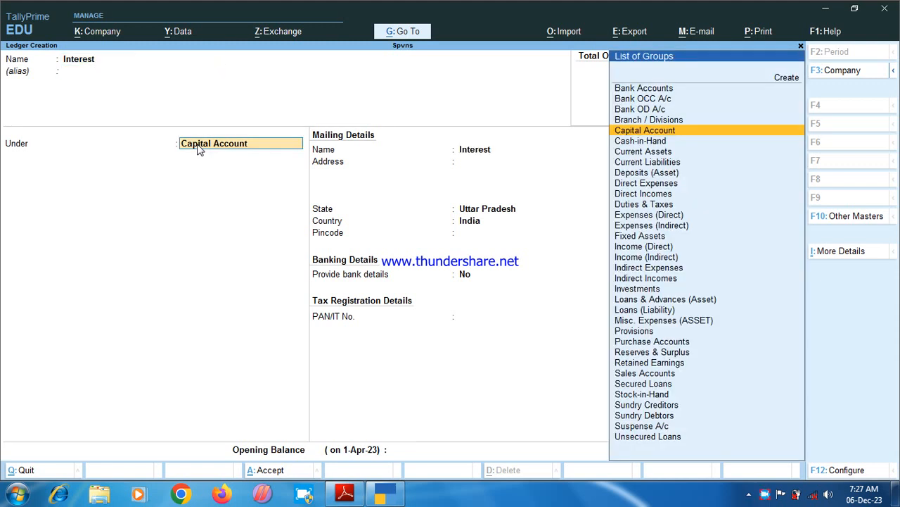
pyautogui.press('BackSpace')
pyautogui.press('Down')
pyautogui.press('Down')
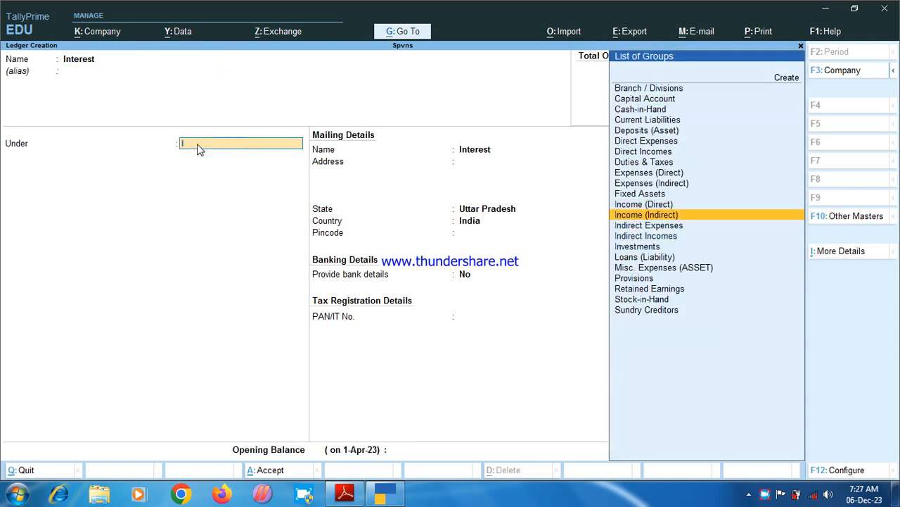
pyautogui.press('Down')
pyautogui.press('Down')
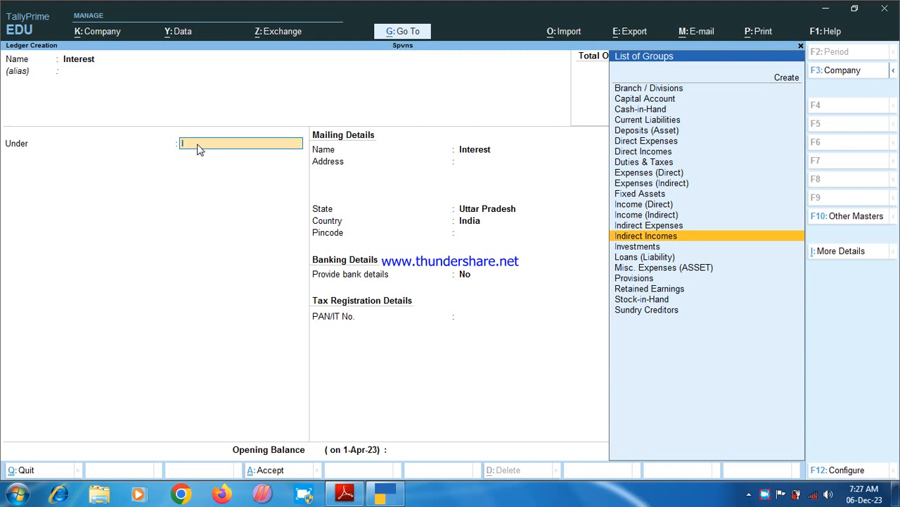
pyautogui.press('Return')
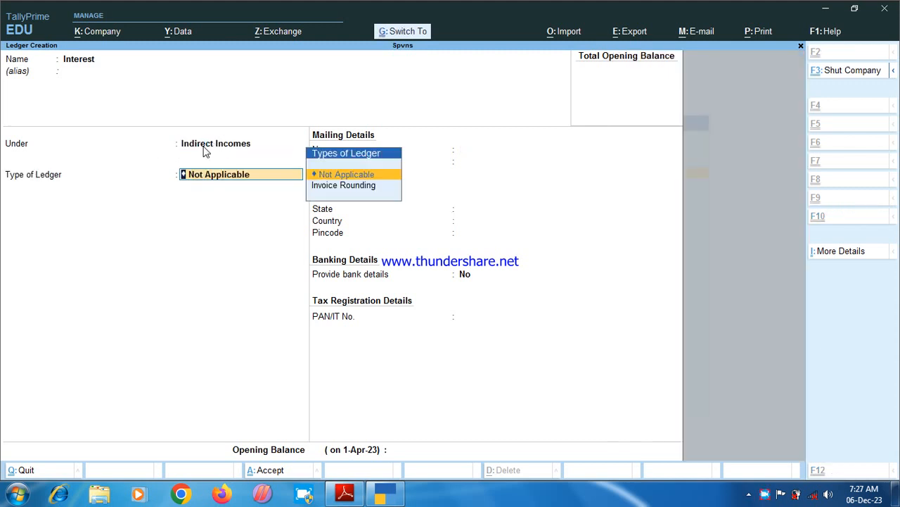
pyautogui.hotkey('ctrl', 'a')
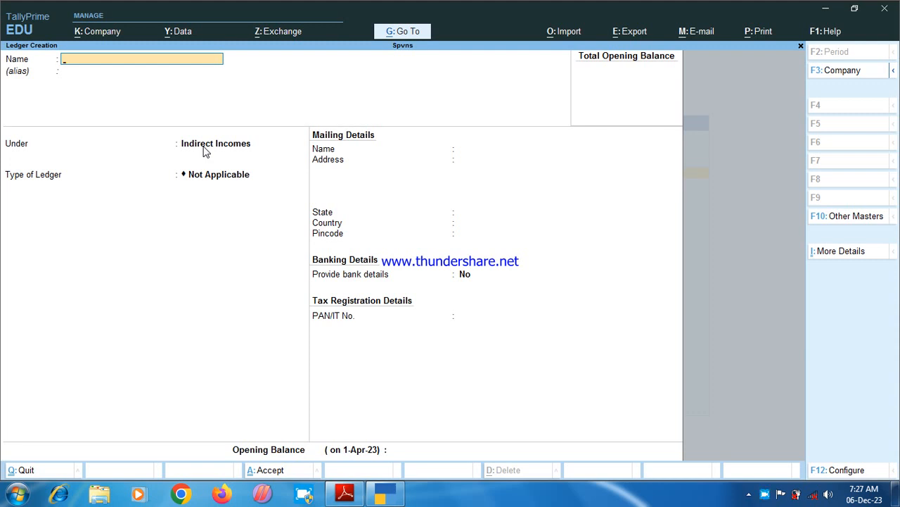
# Create a ledger named Commission under the Indirect Expenses group and save it
pyautogui.write('Commidd')
pyautogui.press('BackSpace')
pyautogui.press('BackSpace')
pyautogui.write('ssion')
pyautogui.press('Return')
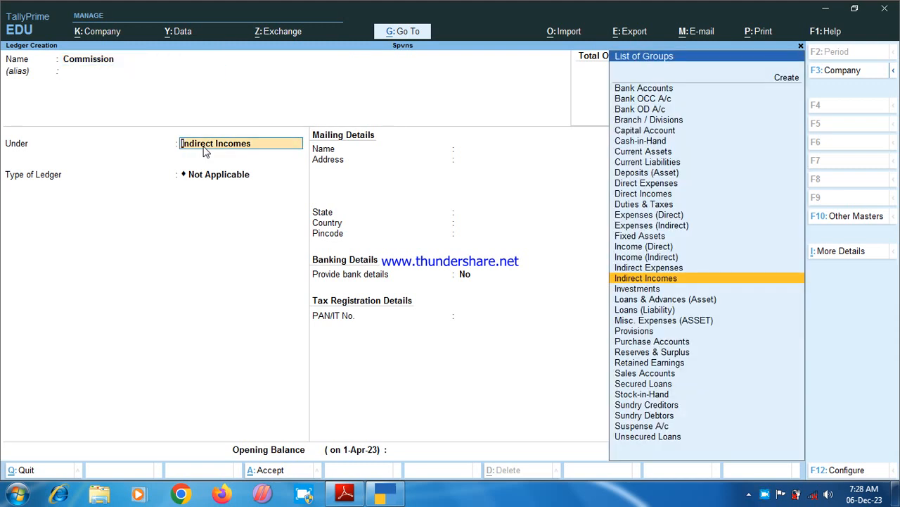
pyautogui.write('I')
pyautogui.press('Down')
pyautogui.press('Down')
pyautogui.press('Return')
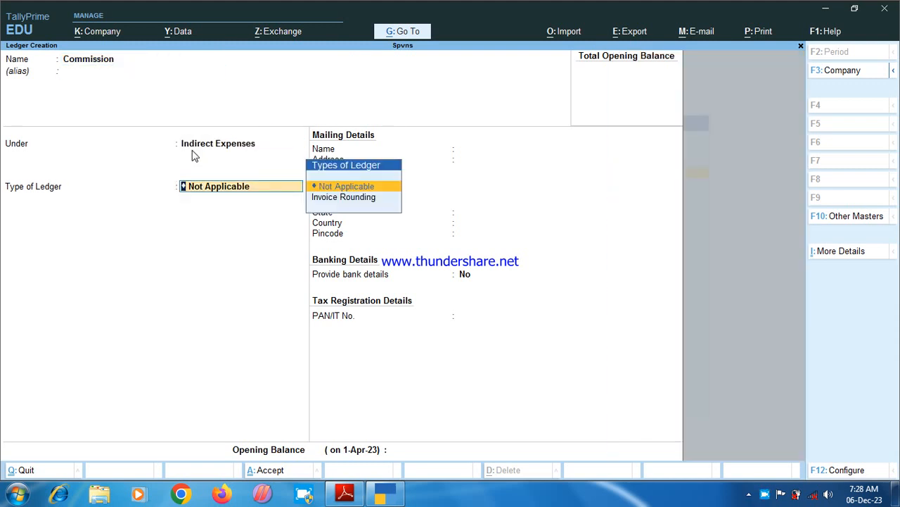
pyautogui.hotkey('ctrl', 'a')
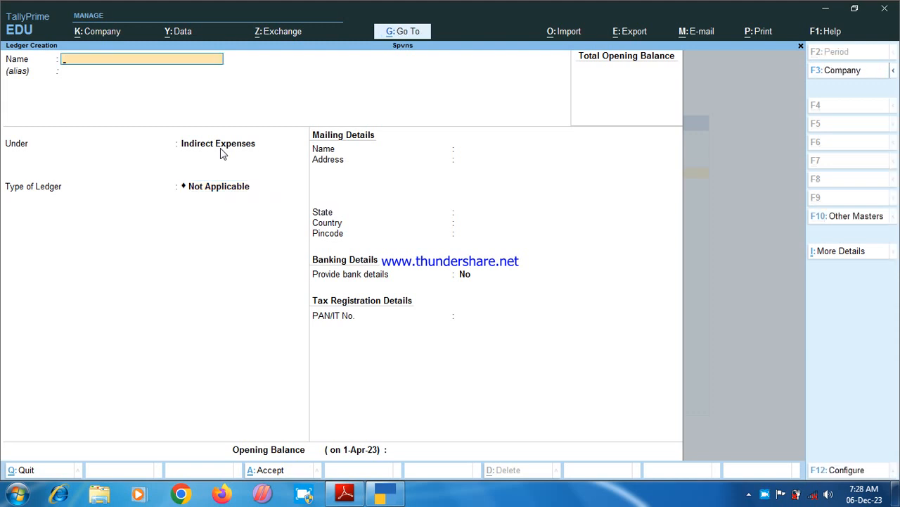
# Create a ledger named Telephone Bill, keeping it under the Indirect Expenses group, and save it
pyautogui.write('T')
pyautogui.write('ele P')
pyautogui.write('phone')
pyautogui.press('Return')
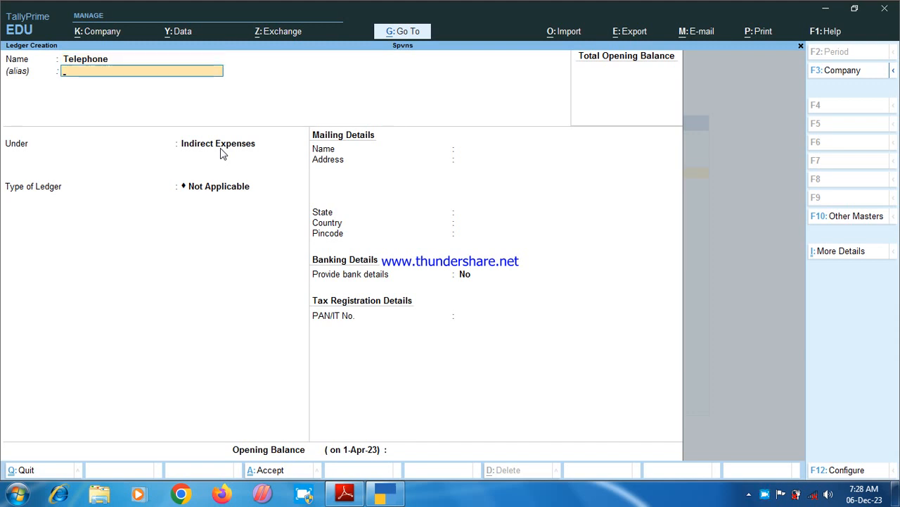
pyautogui.press('BackSpace')
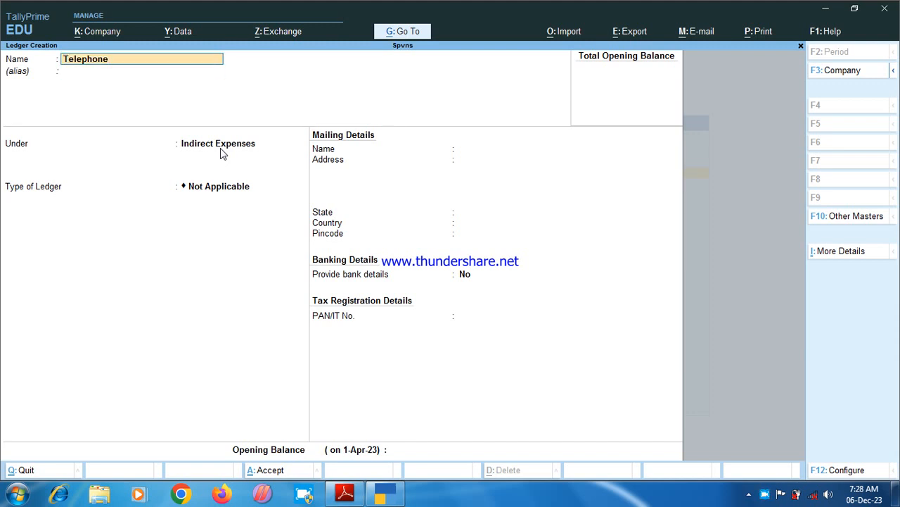
pyautogui.write('bo')
pyautogui.press('BackSpace')
pyautogui.write('ill')
pyautogui.press('Return')
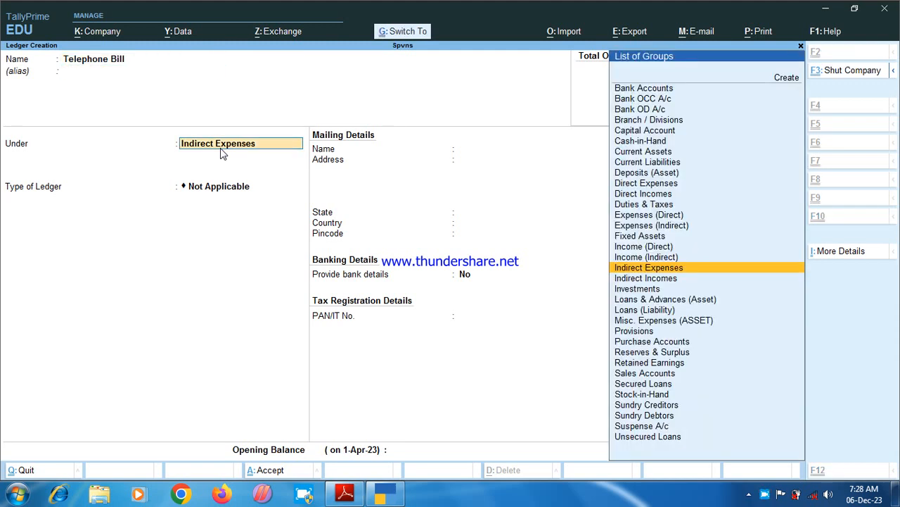
pyautogui.hotkey('ctrl', 'a')
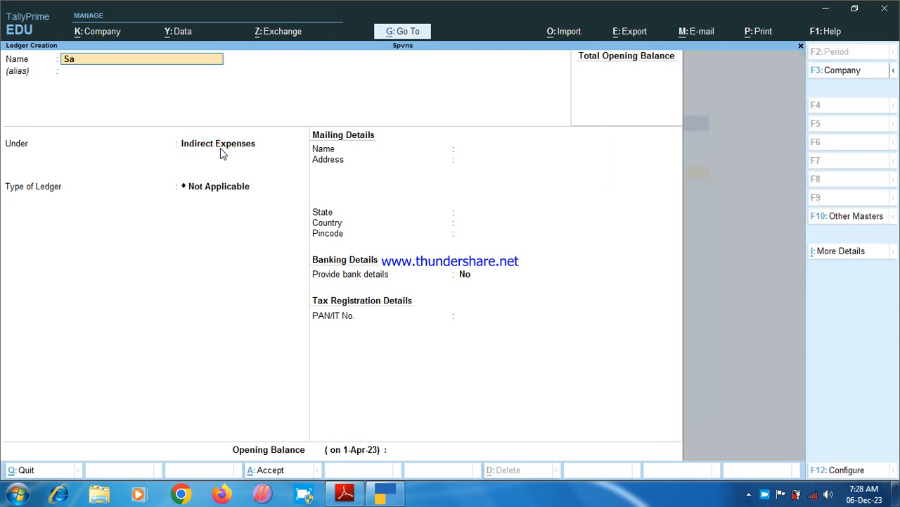
# Create and save a ledger named Salary under Indirect Expenses, and return to the Gateway of Tally
pyautogui.write('Salary')
pyautogui.press('Return')
pyautogui.press('Return')
pyautogui.press('Return')
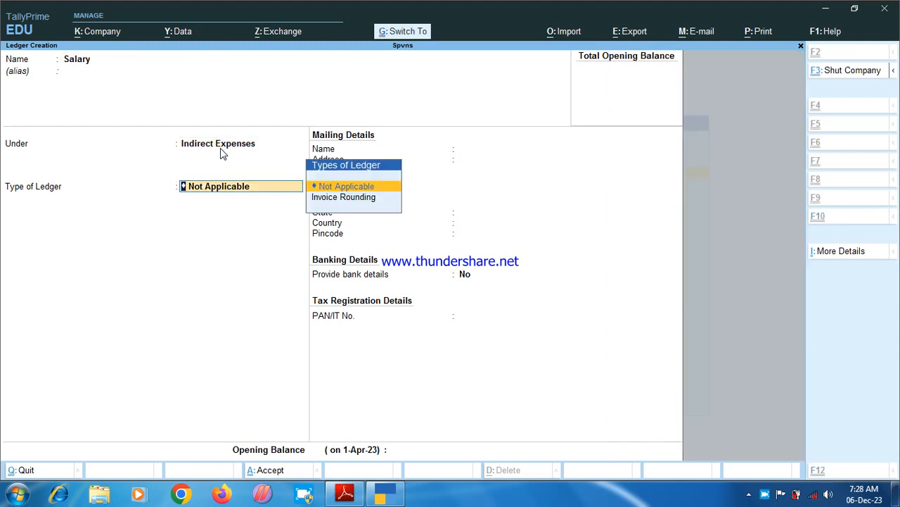
pyautogui.hotkey('ctrl', 'a')
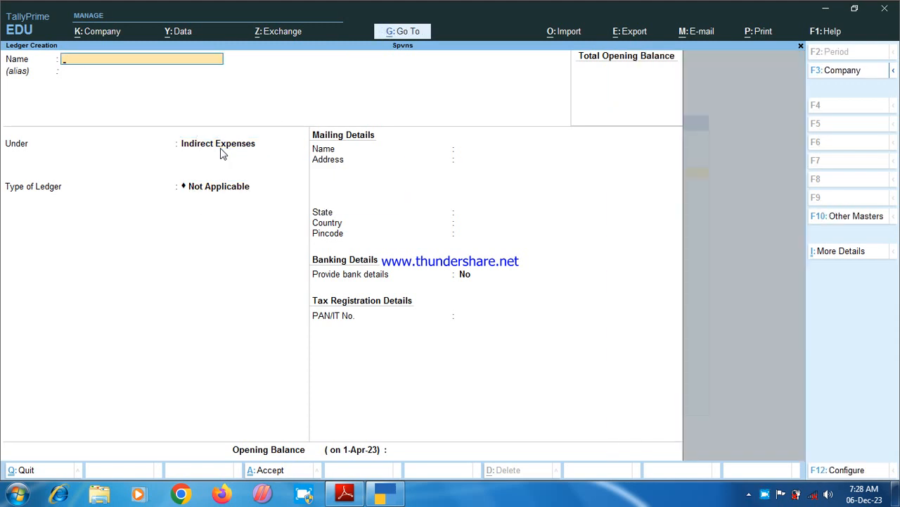
pyautogui.press('Escape')
pyautogui.press('y')
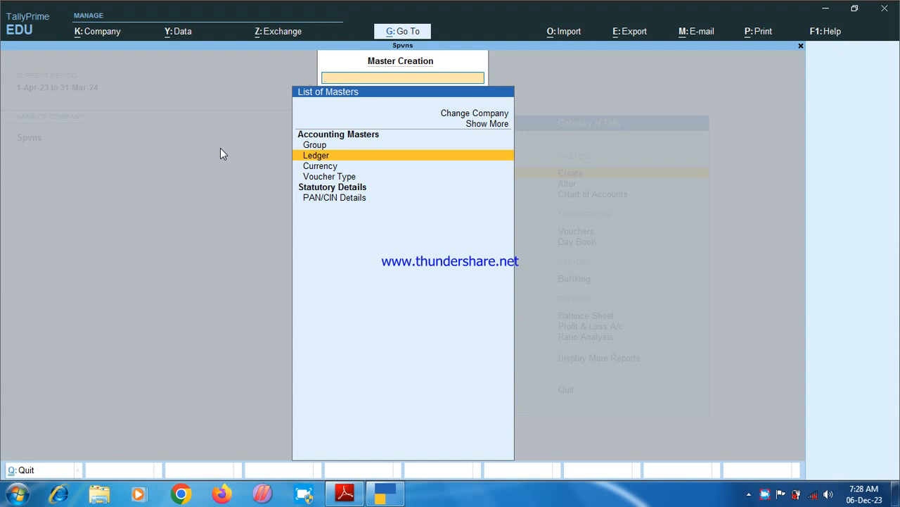
pyautogui.press('Escape')
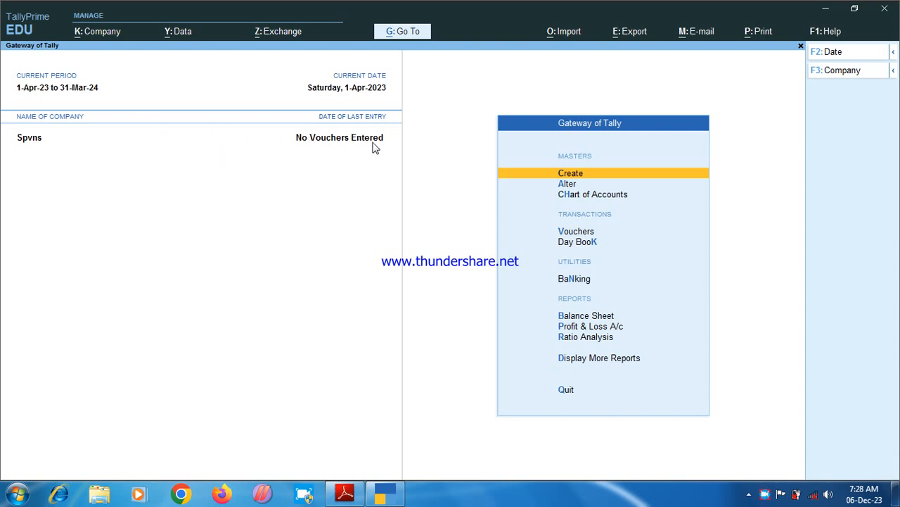
pyautogui.click(565, 172)
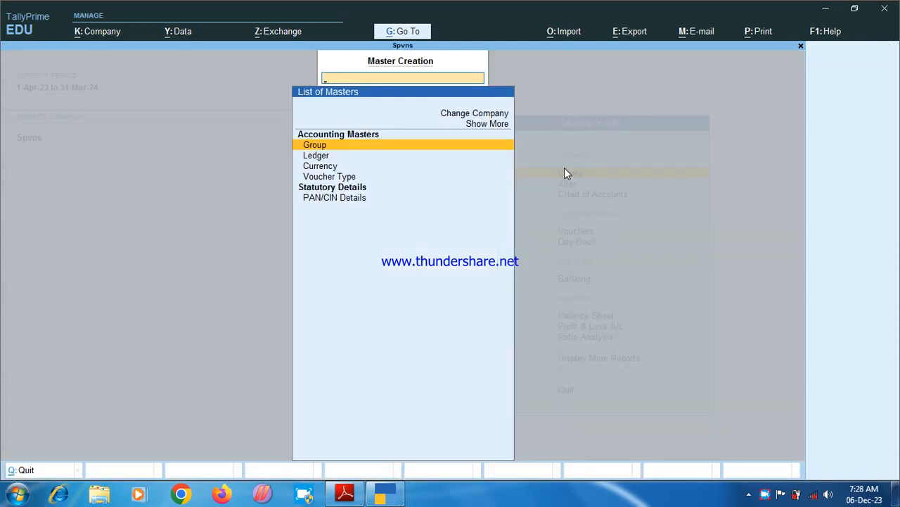
pyautogui.press('Down')
pyautogui.press('Return')
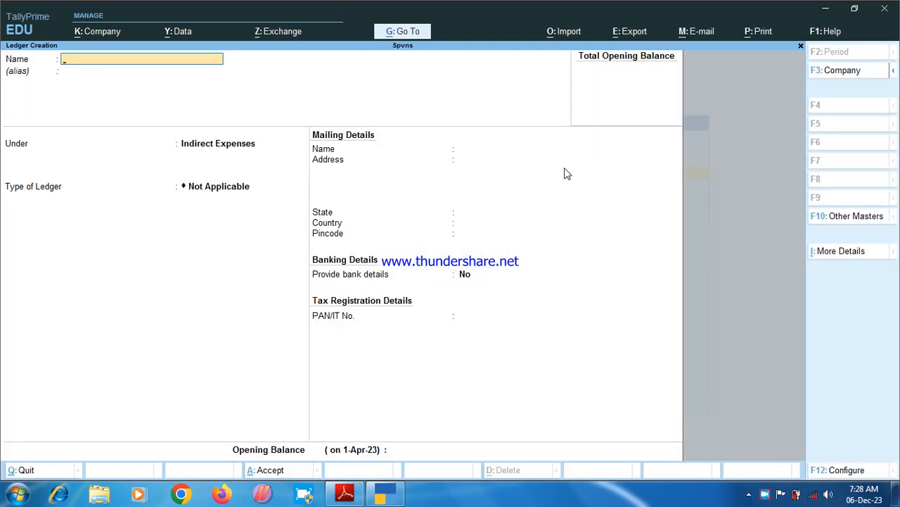
pyautogui.press('Escape')
pyautogui.press('y')
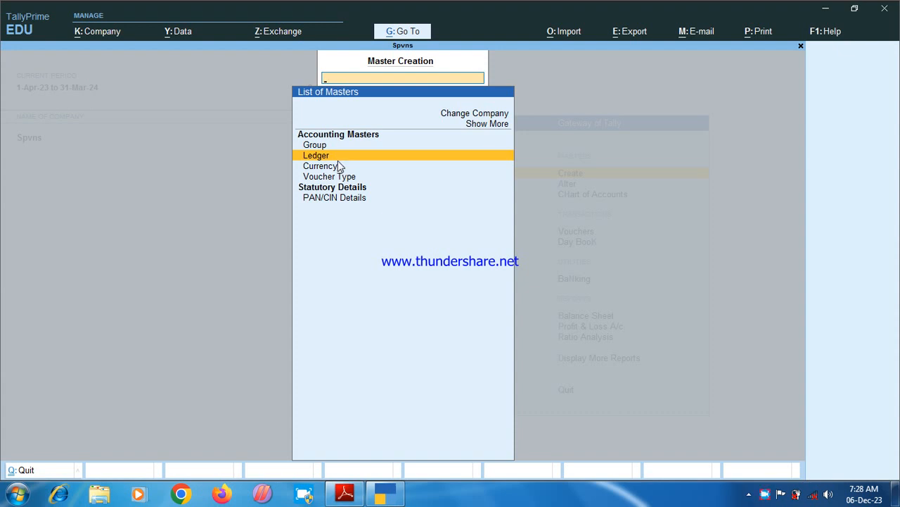
pyautogui.press('Escape')
pyautogui.press('Escape')
pyautogui.press('Escape')
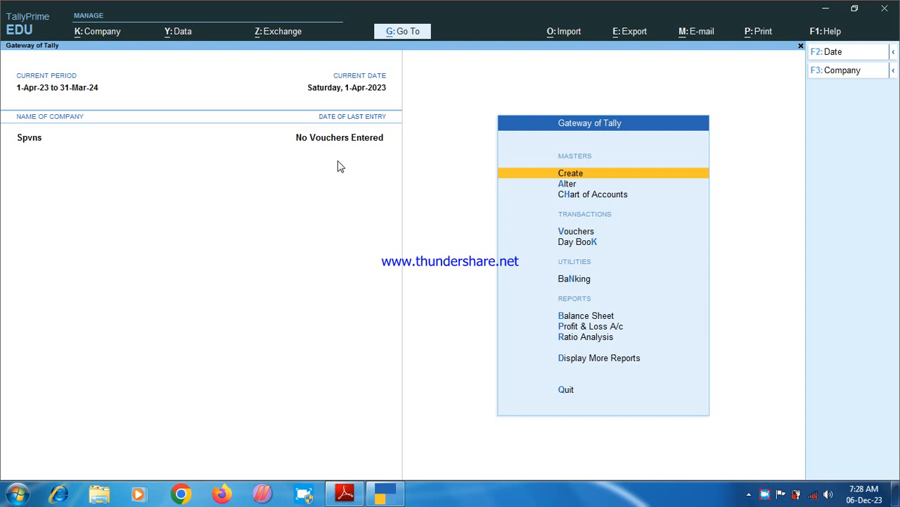
# Start a Receipt voucher and credit the Capital ledger with 150000
pyautogui.press('Down')
pyautogui.press('Down')
pyautogui.press('Down')
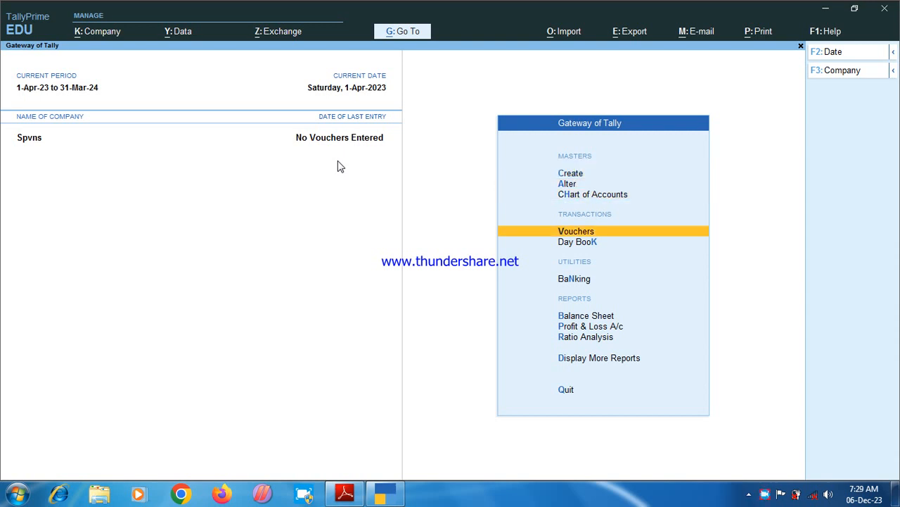
pyautogui.click(572, 234)
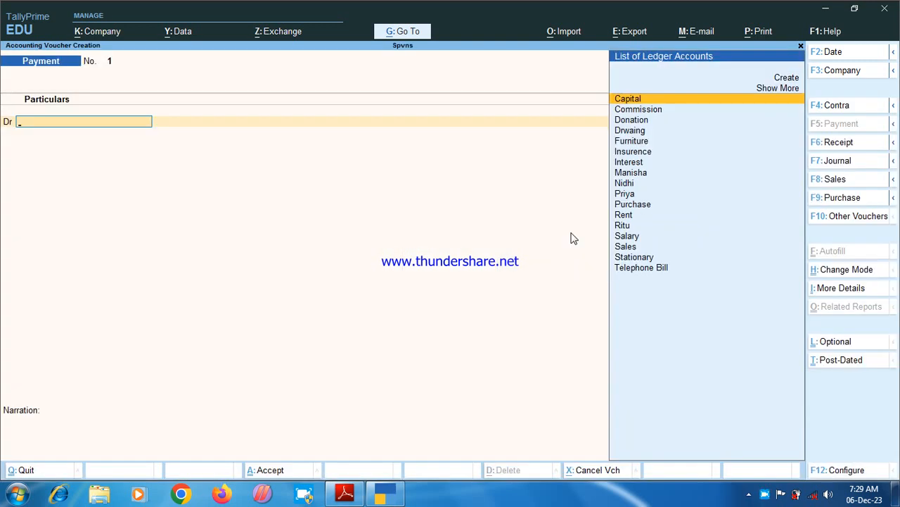
pyautogui.click(837, 144)
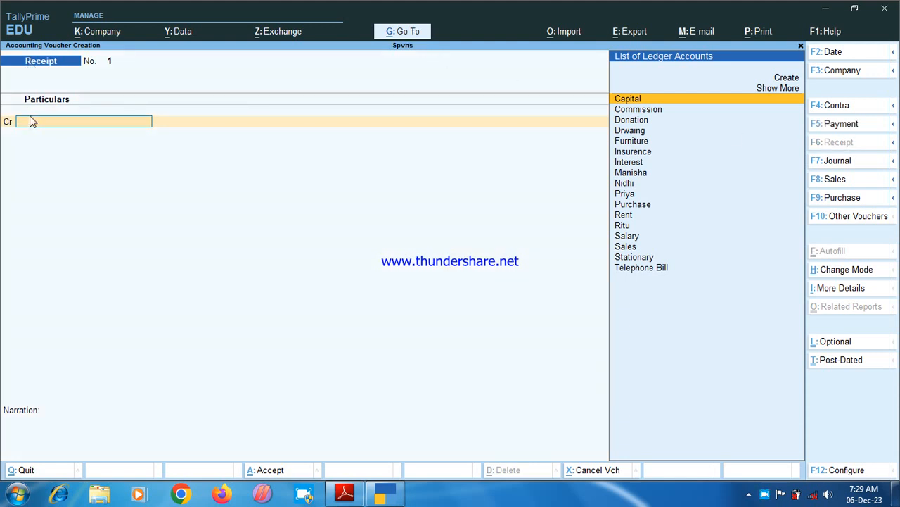
pyautogui.press('Return')
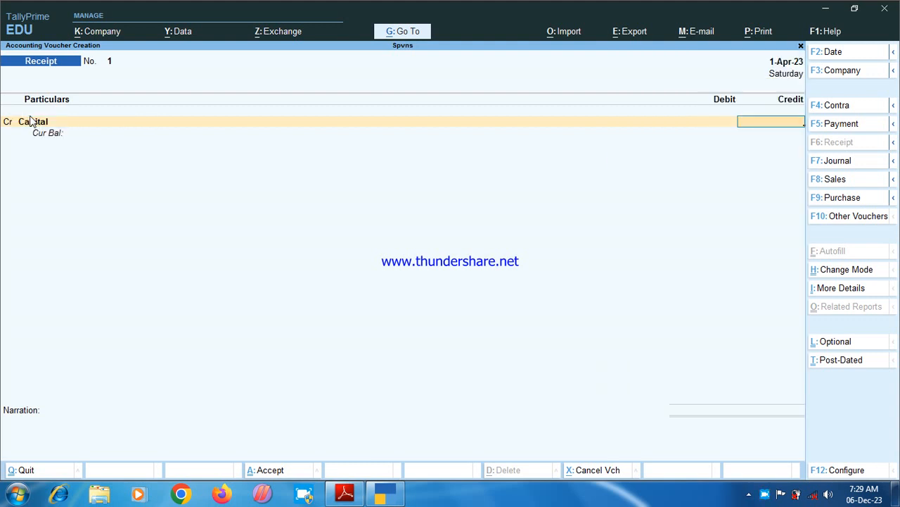
pyautogui.write('150000')
pyautogui.press('Return')
pyautogui.press('Return')
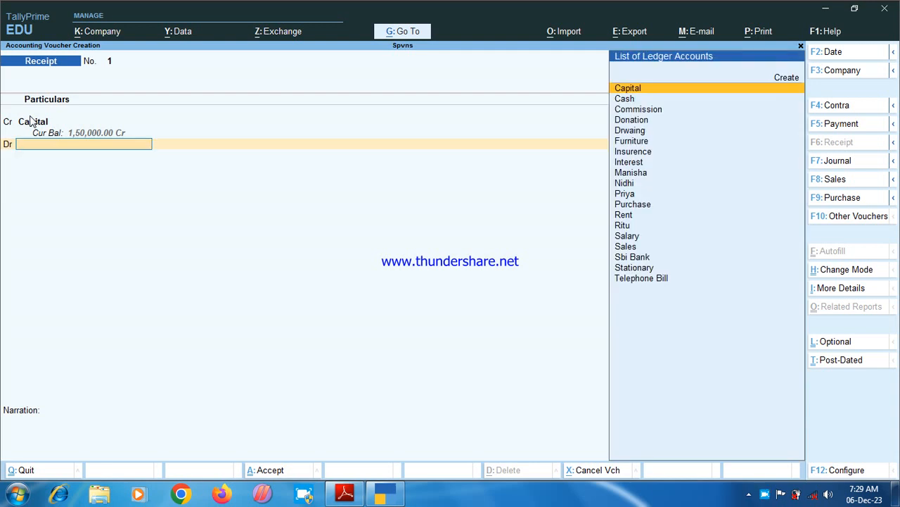
# Debit Cash for the full 1,50,000.00 in the receipt voucher, leave the narration empty, and save the voucher
pyautogui.press('Down')
pyautogui.press('Return')
pyautogui.press('Return')
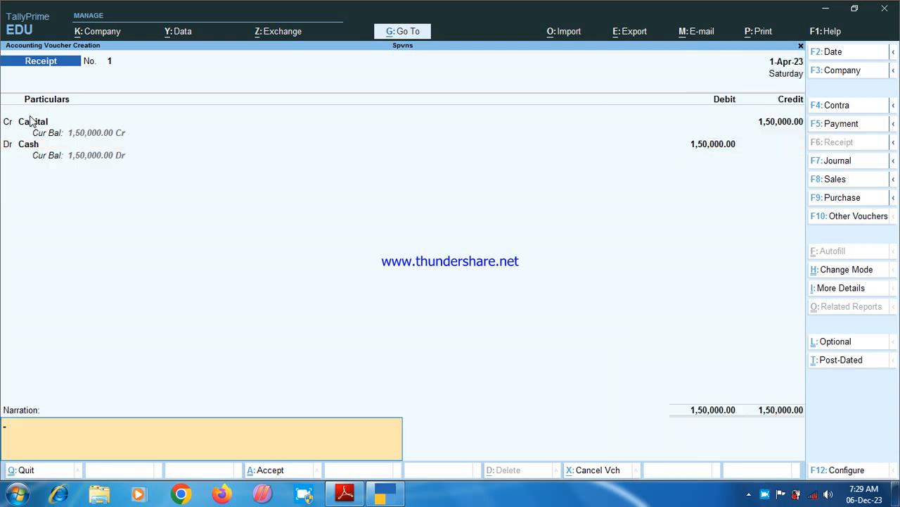
pyautogui.press('Return')
pyautogui.press('Return')
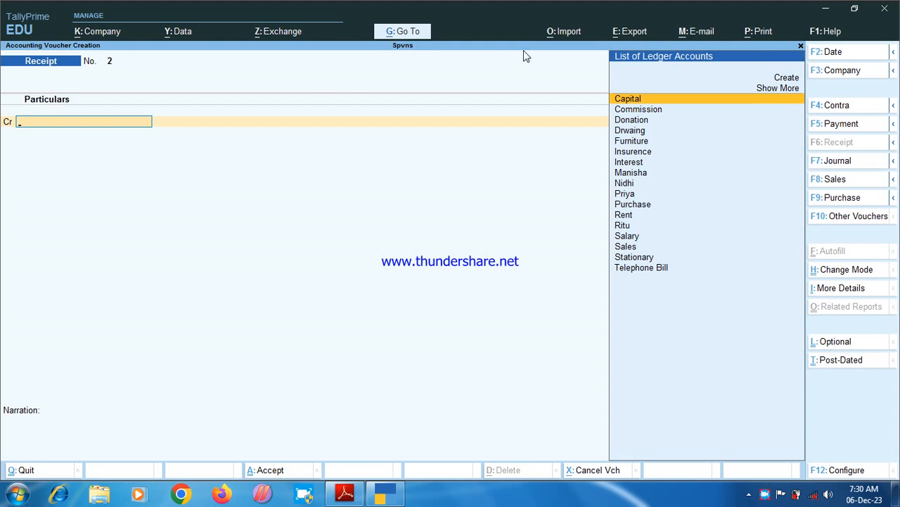
# Start a Purchase voucher and change its mode to As Voucher
pyautogui.click(830, 199)
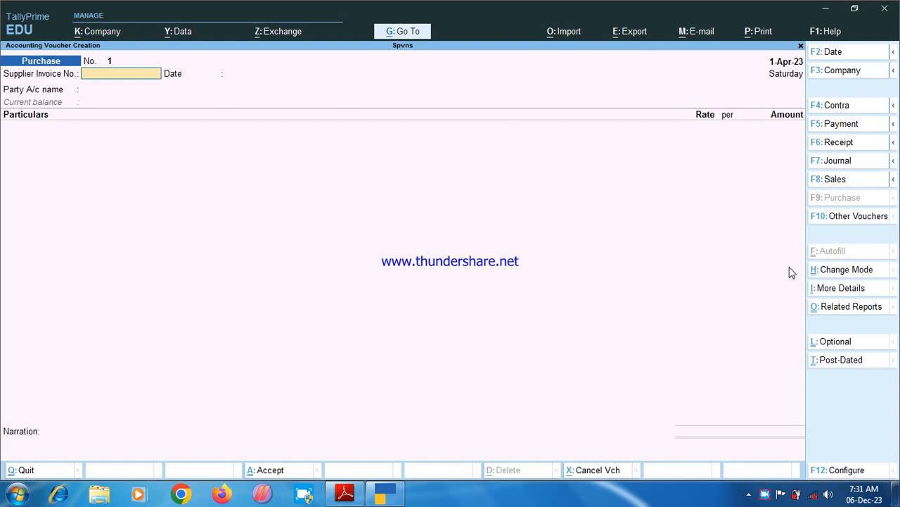
pyautogui.click(842, 276)
pyautogui.press('Down')
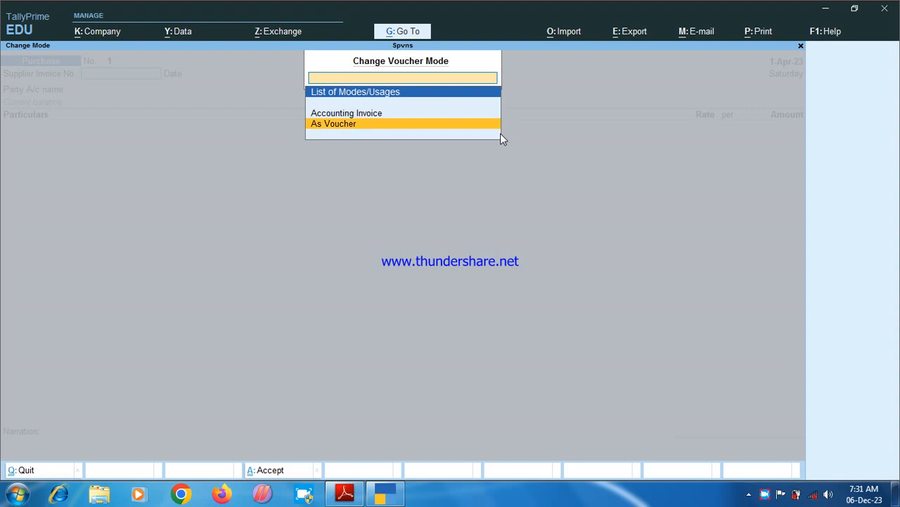
pyautogui.press('Return')
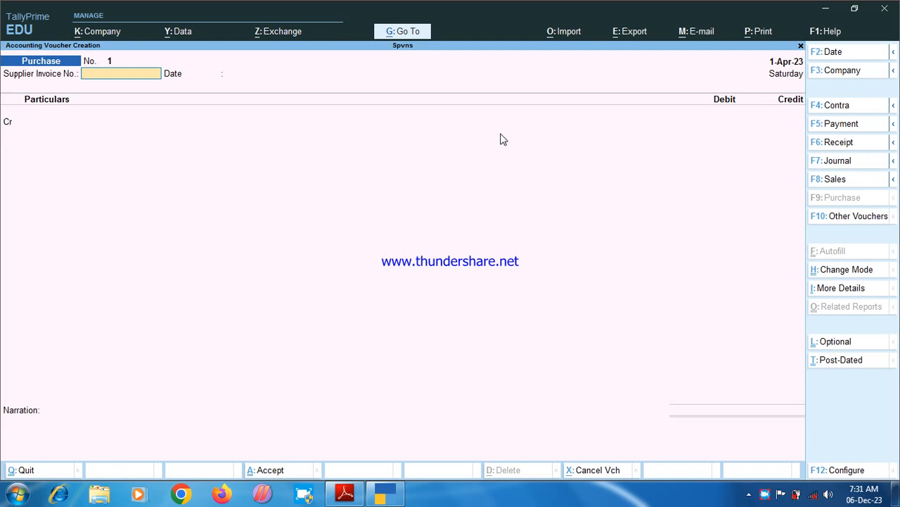
# Enter supplier invoice number 1 dated 1-Apr-23 and choose the first supplier ledger listed after Cash as the credit account
pyautogui.write('1')
pyautogui.press('Return')
pyautogui.press('Return')
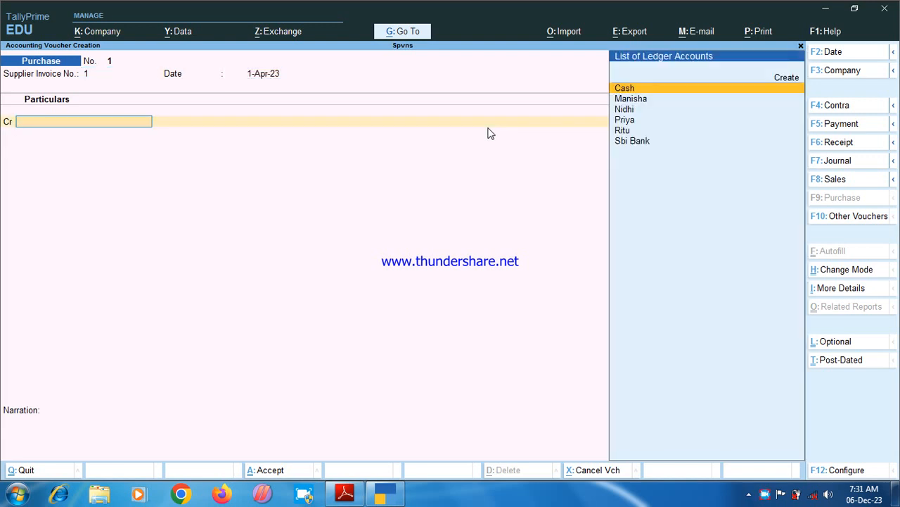
pyautogui.press('Down')
pyautogui.press('Return')
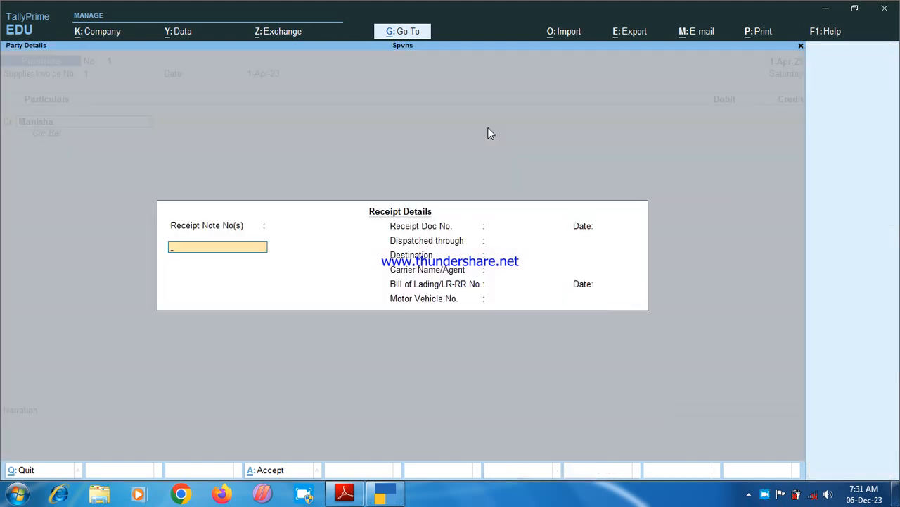
# Leave all receipt details of the purchase voucher blank and accept the supplier's party details as they are
pyautogui.press('Return')
pyautogui.press('Return')
pyautogui.press('Return')
pyautogui.press('Return')
pyautogui.press('Return')
pyautogui.press('Return')
pyautogui.press('Return')
pyautogui.press('Return')
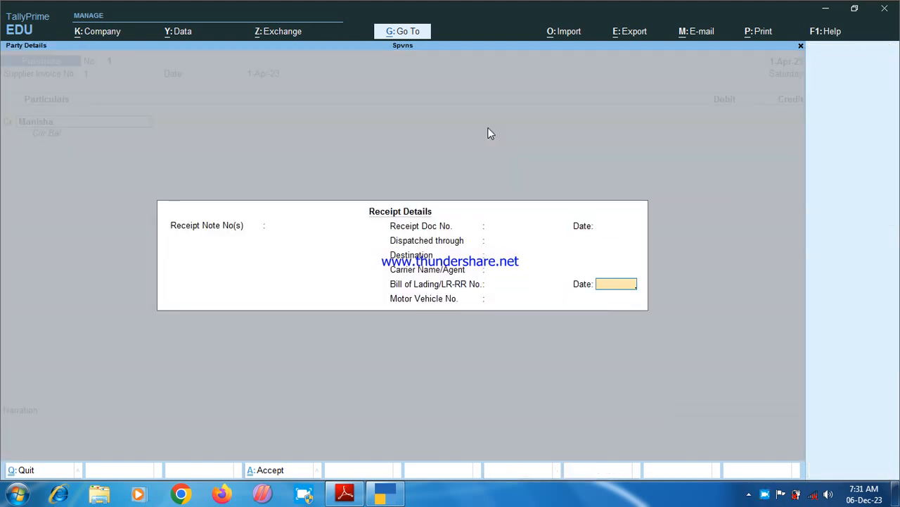
pyautogui.press('Return')
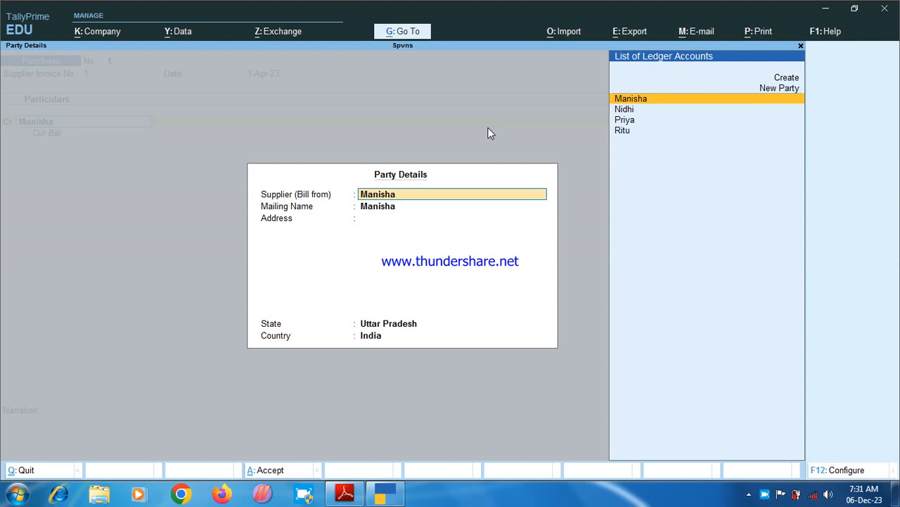
pyautogui.press('Return')
pyautogui.press('Return')
pyautogui.hotkey('ctrl', 'a')
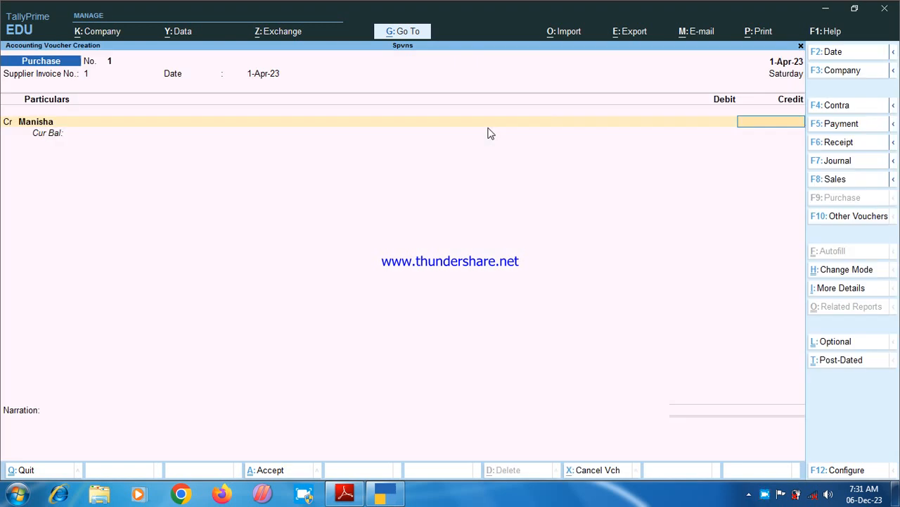
# Credit the supplier with 36000 and allocate the full amount bill-wise as On Account
pyautogui.write('36000')
pyautogui.press('Return')
pyautogui.press('Down')
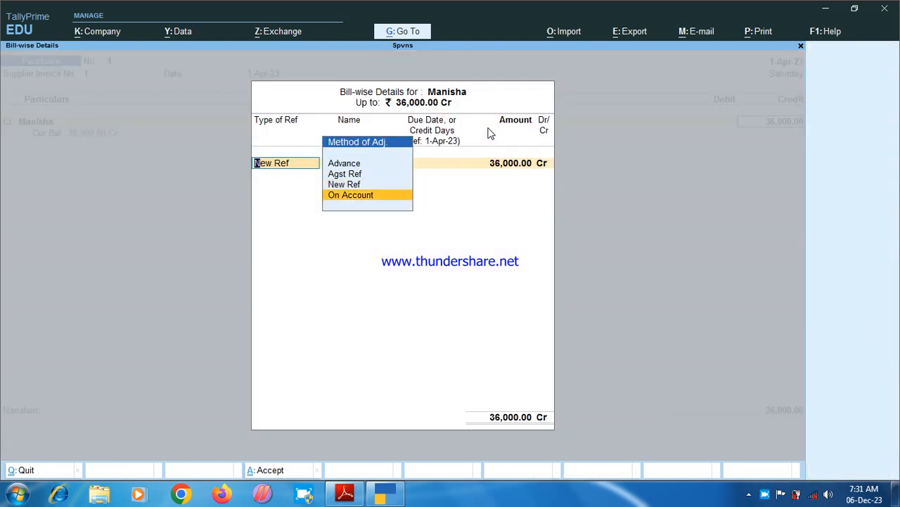
pyautogui.press('Return')
pyautogui.press('Return')
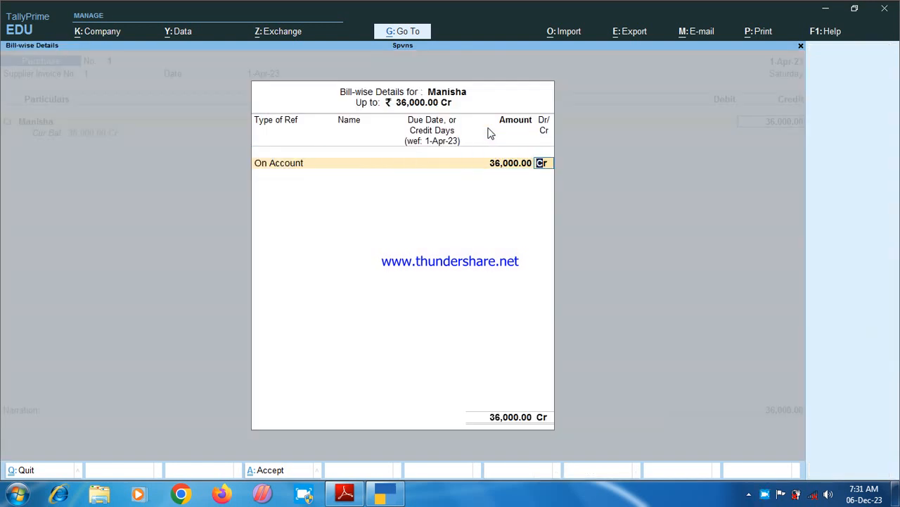
pyautogui.press('Return')
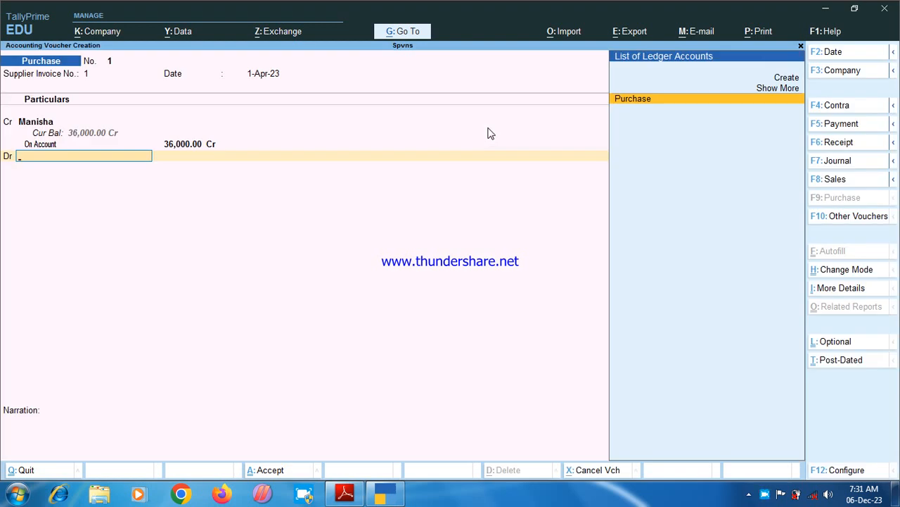
# Debit the Purchase ledger for the full 36,000.00, leave the narration empty, and save the purchase voucher
pyautogui.press('Return')
pyautogui.press('Return')
pyautogui.press('Return')
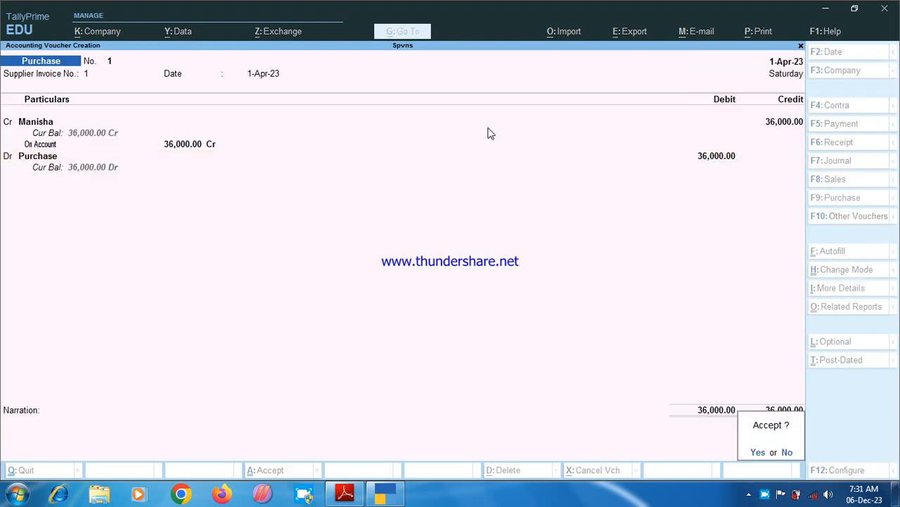
pyautogui.press('Return')
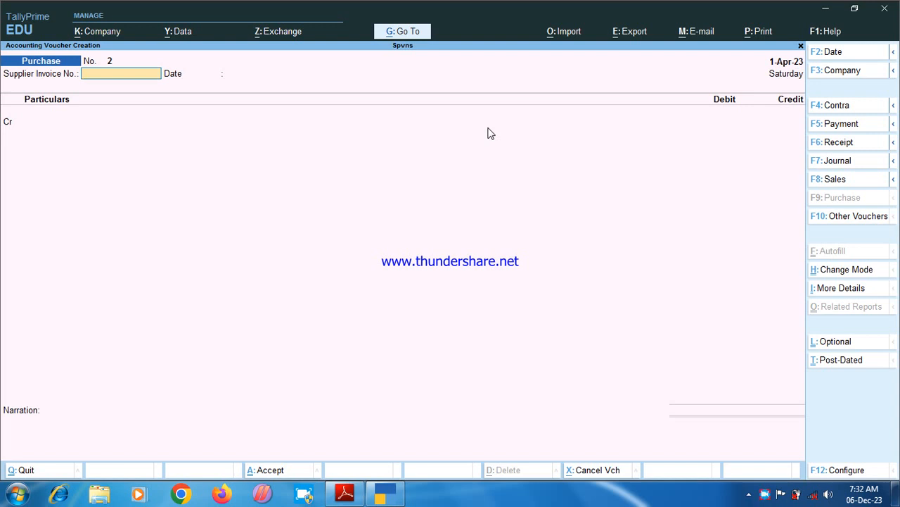
# Start a Payment voucher and debit the Stationary ledger with 2200
pyautogui.click(838, 124)
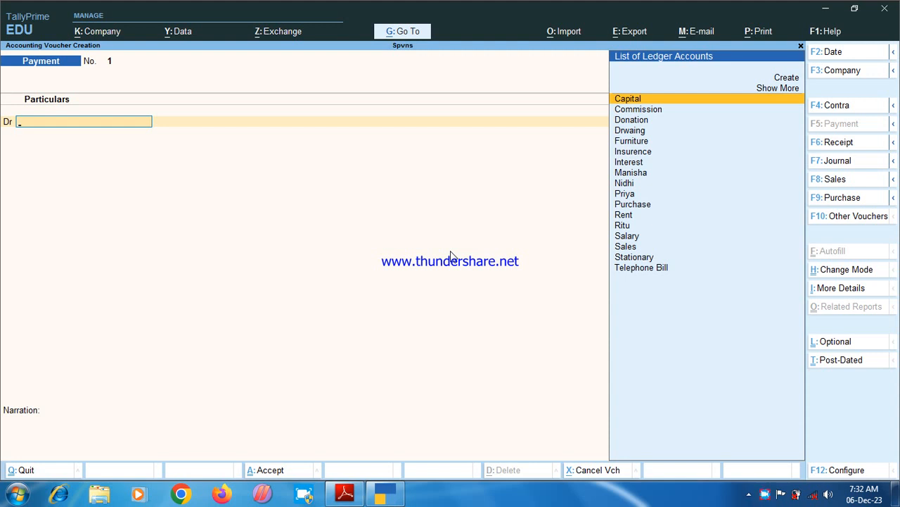
pyautogui.write('S')
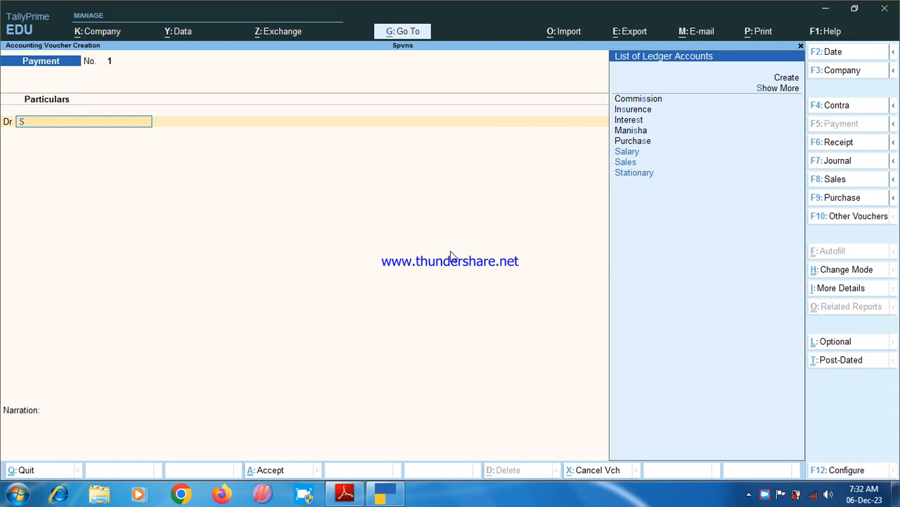
pyautogui.press('Down')
pyautogui.press('Down')
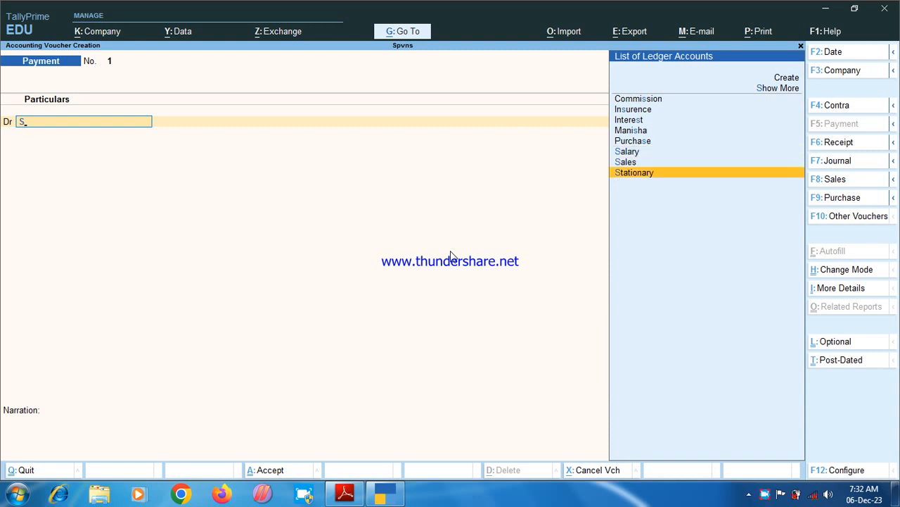
pyautogui.press('Return')
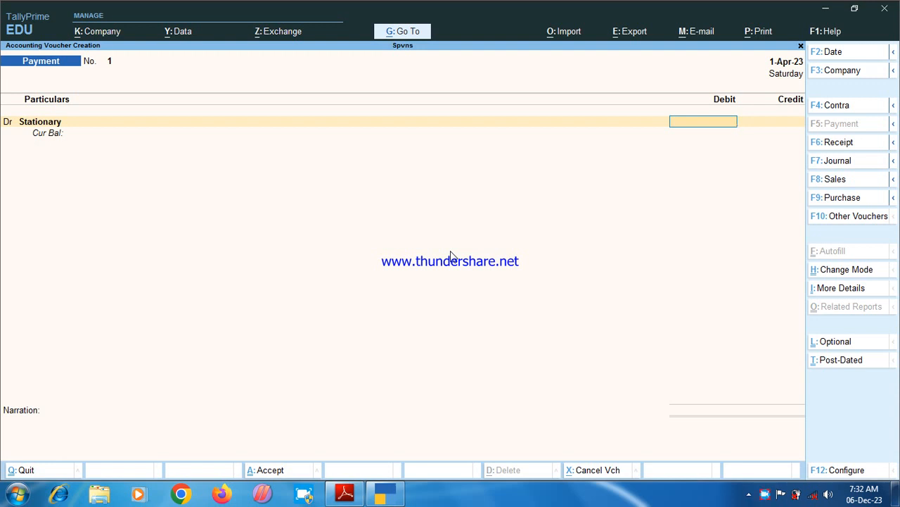
pyautogui.write('2200')
pyautogui.press('Return')
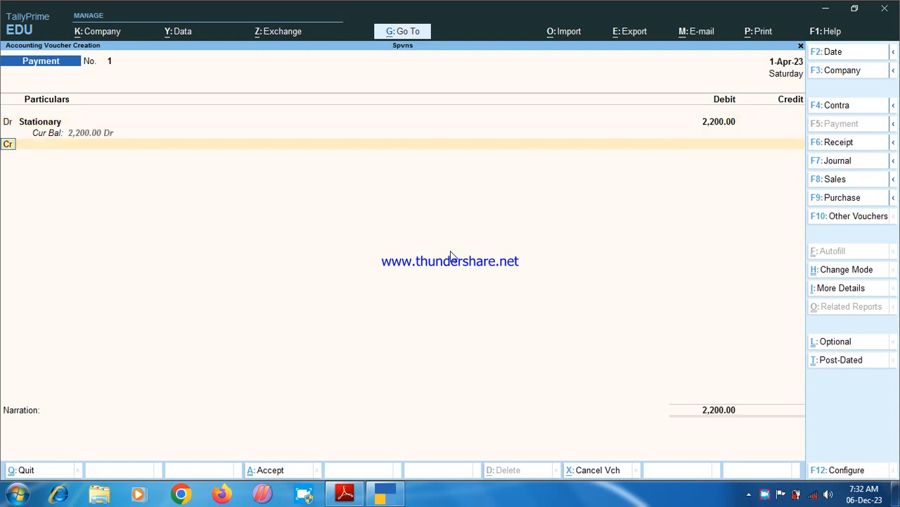
# Credit Cash for the full 2,200.00 in the payment voucher, leave the narration empty, and save the voucher
pyautogui.press('Return')
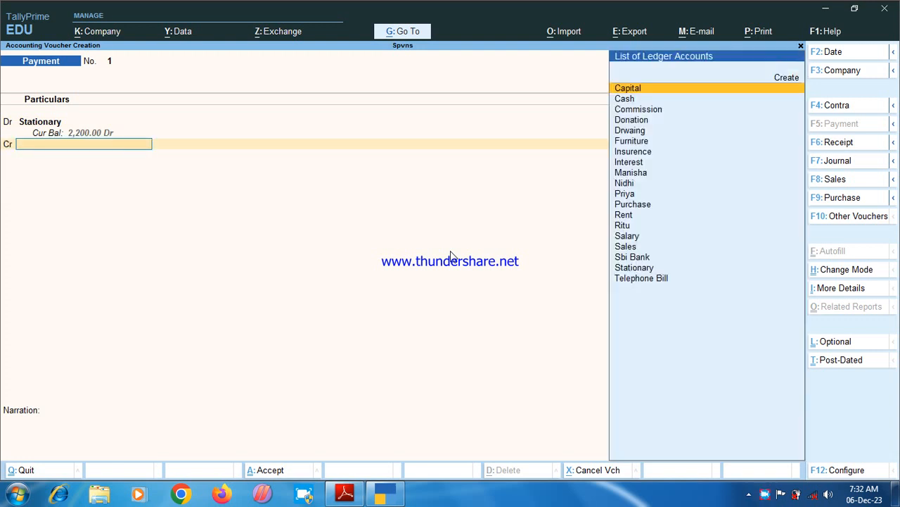
pyautogui.press('Down')
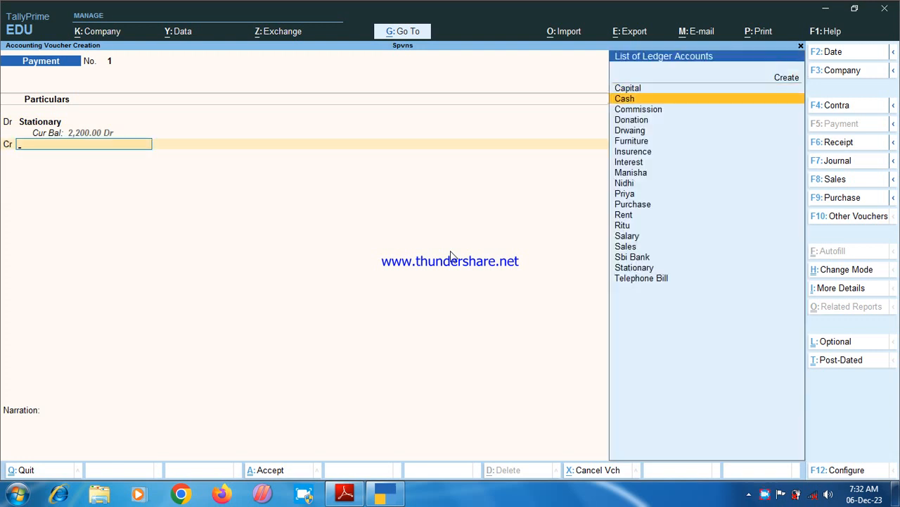
pyautogui.press('Return')
pyautogui.press('Return')
pyautogui.press('Return')
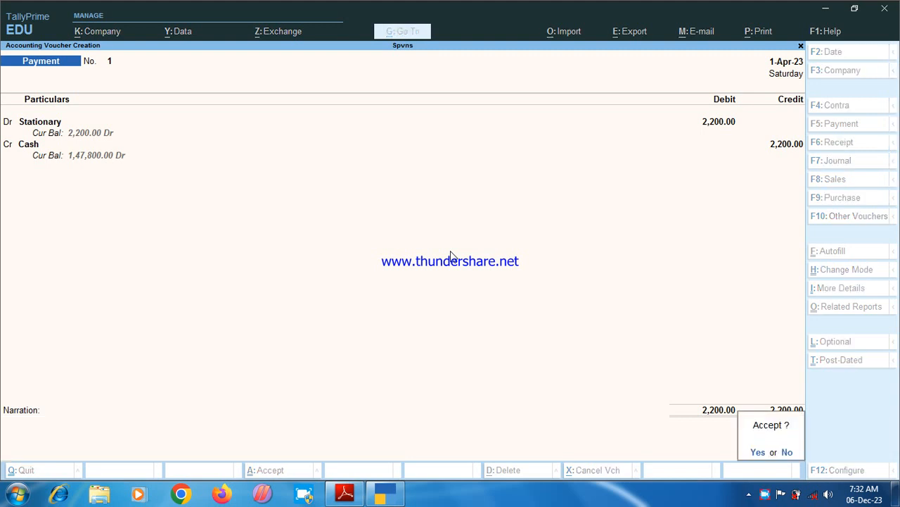
pyautogui.press('Return')
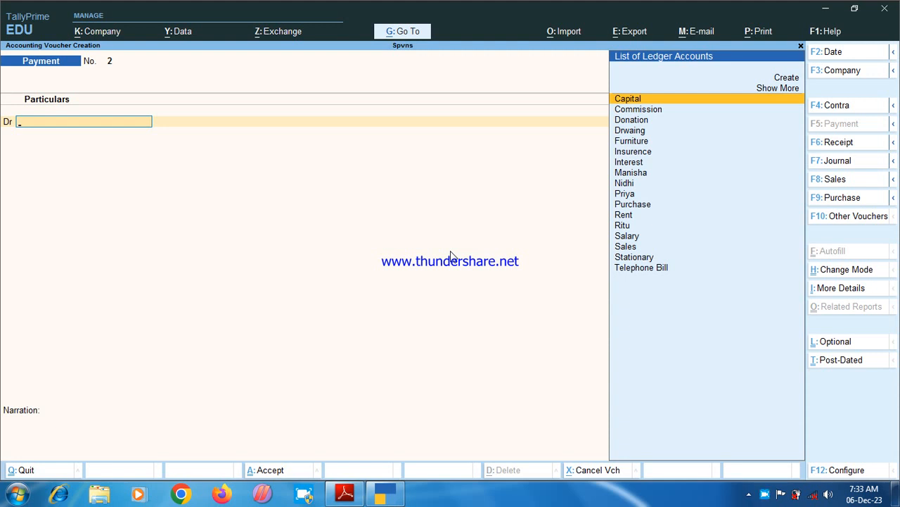
# Start a Contra voucher and credit Cash with 35000
pyautogui.click(838, 105)
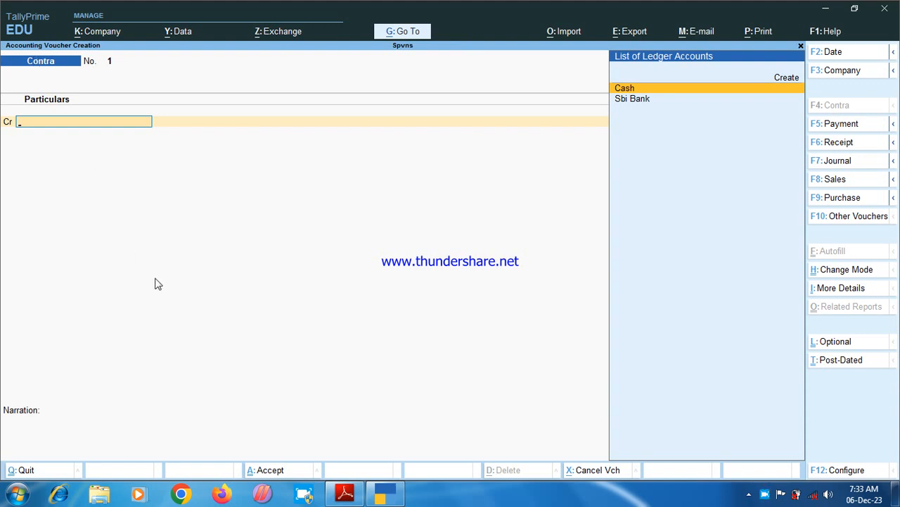
pyautogui.press('Return')
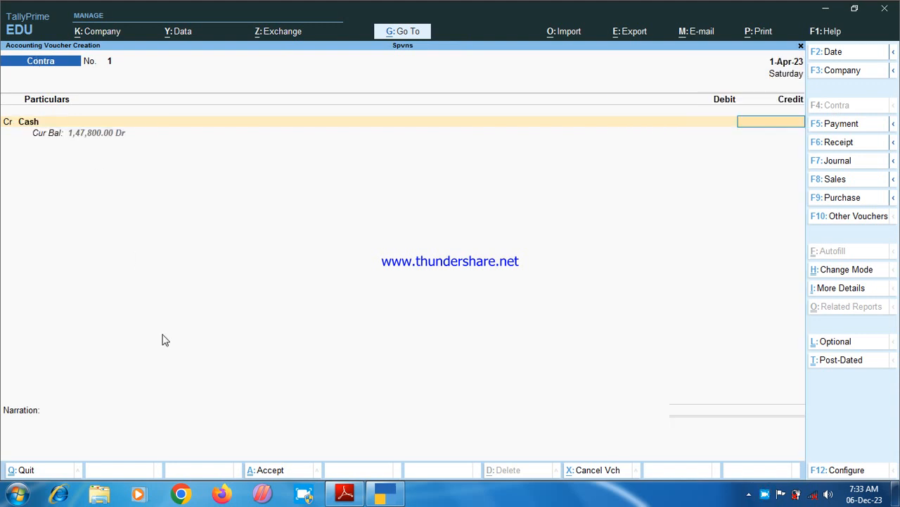
pyautogui.write('35000')
pyautogui.press('Return')
pyautogui.press('Return')
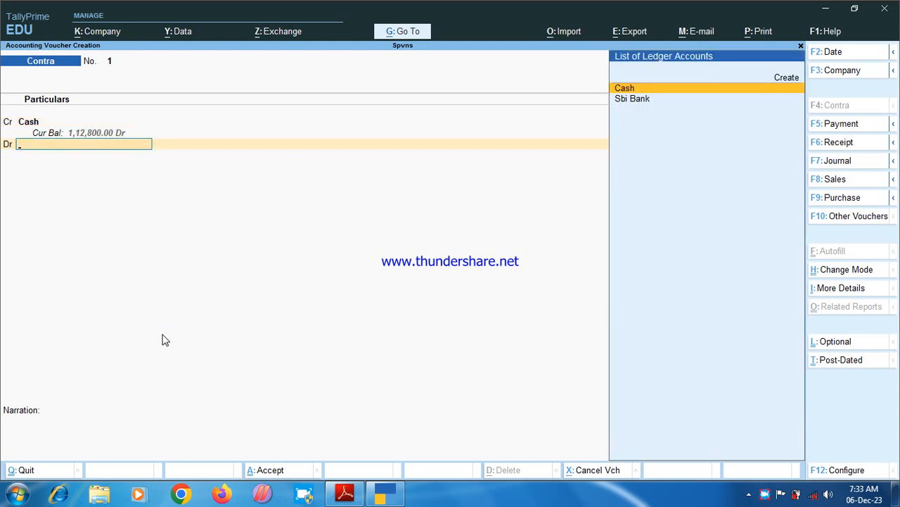
# Debit the Sbi Bank ledger for the full 35,000.00 in the contra voucher
pyautogui.press('Down')
pyautogui.press('Return')
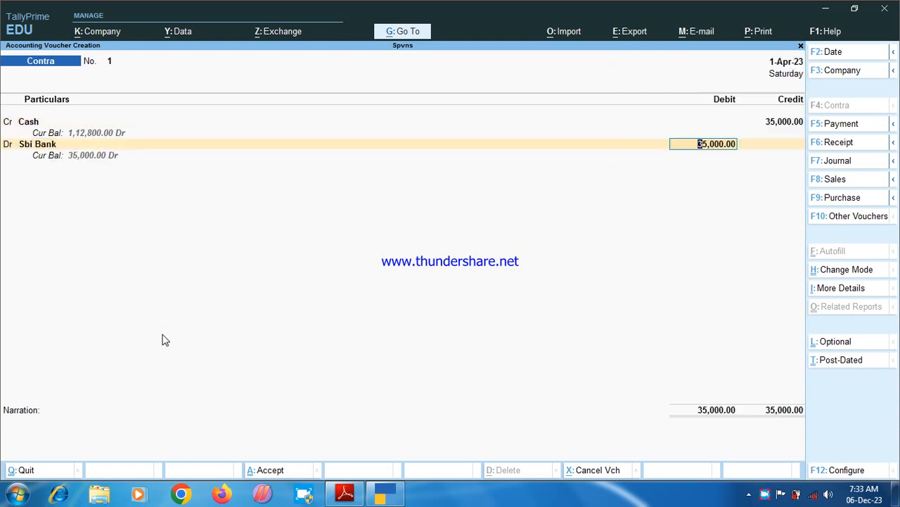
pyautogui.press('Return')
# Leave the cash denominations blank, keep the Sbi Bank allocation as Cash, and save the contra voucher without a narration
pyautogui.press('Return')
pyautogui.press('Return')
pyautogui.press('Return')
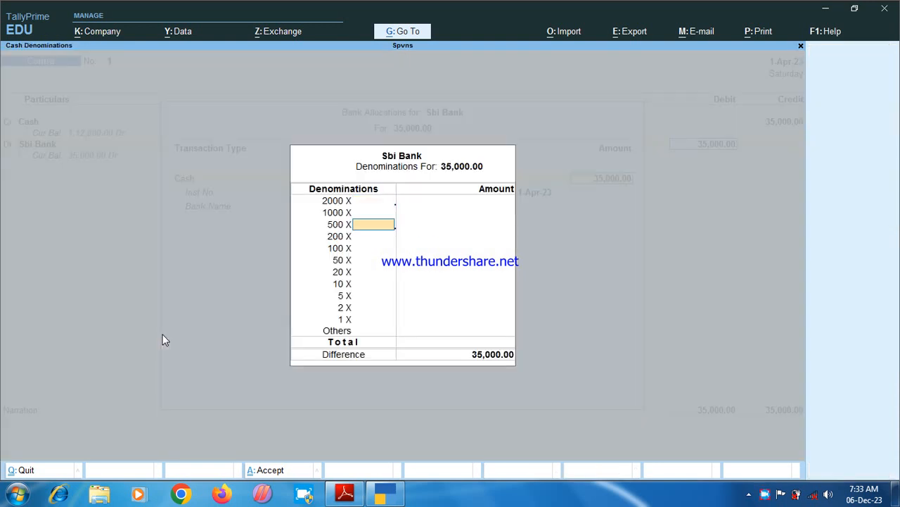
pyautogui.press('Return')
pyautogui.press('Return')
pyautogui.press('Return')
pyautogui.press('Return')
pyautogui.press('Return')
pyautogui.press('Return')
pyautogui.press('Return')
pyautogui.press('Return')
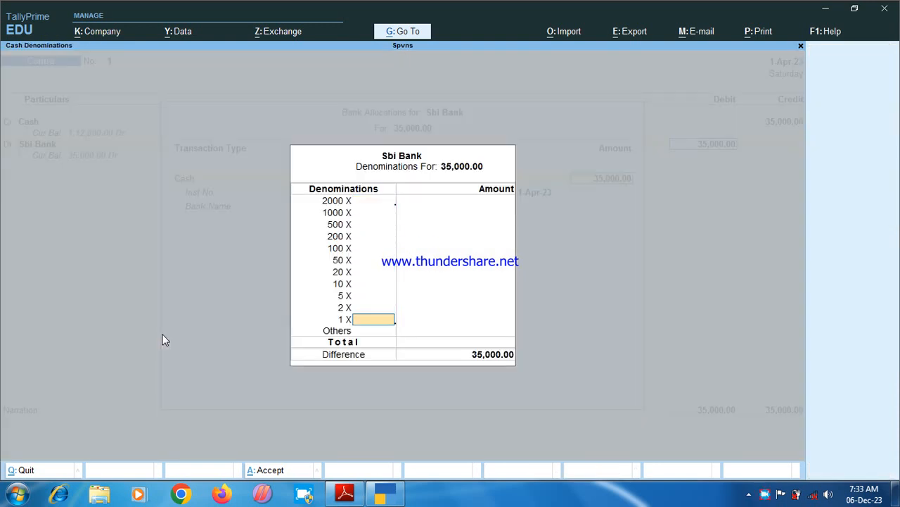
pyautogui.press('Return')
pyautogui.press('Return')
pyautogui.press('Return')
pyautogui.press('Return')
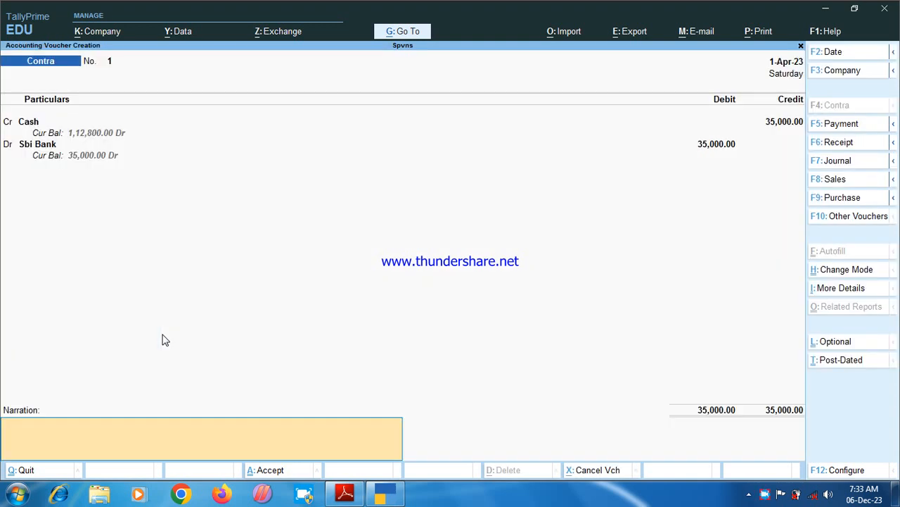
pyautogui.press('Return')
pyautogui.press('Return')
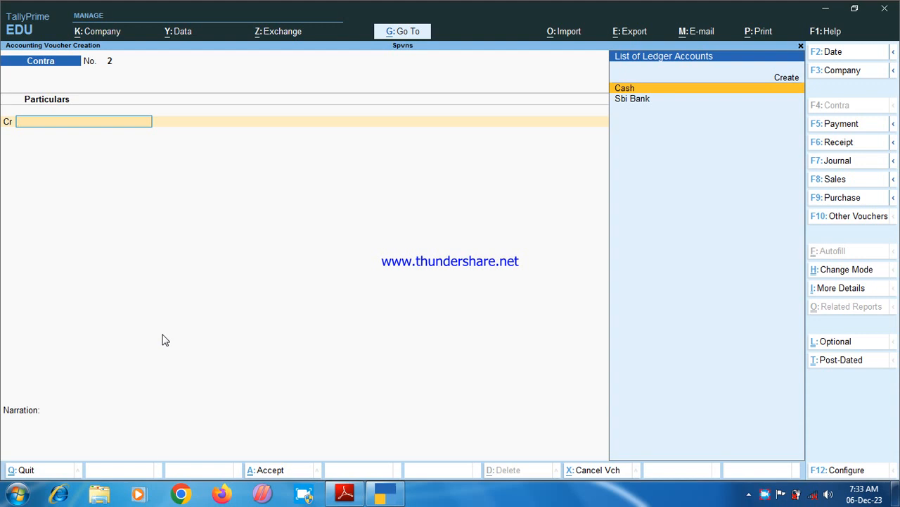
# Start a Sales voucher and change its mode to As Voucher
pyautogui.press('F8')
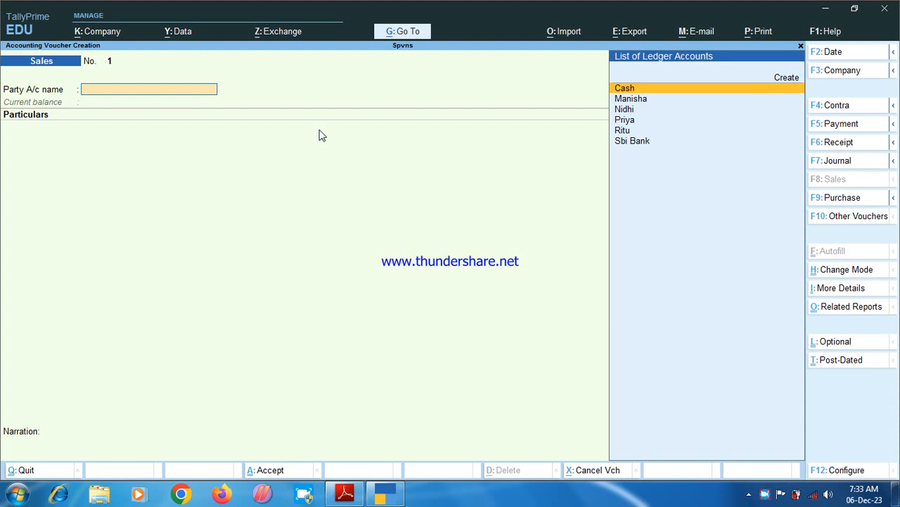
pyautogui.click(844, 270)
pyautogui.press('Down')
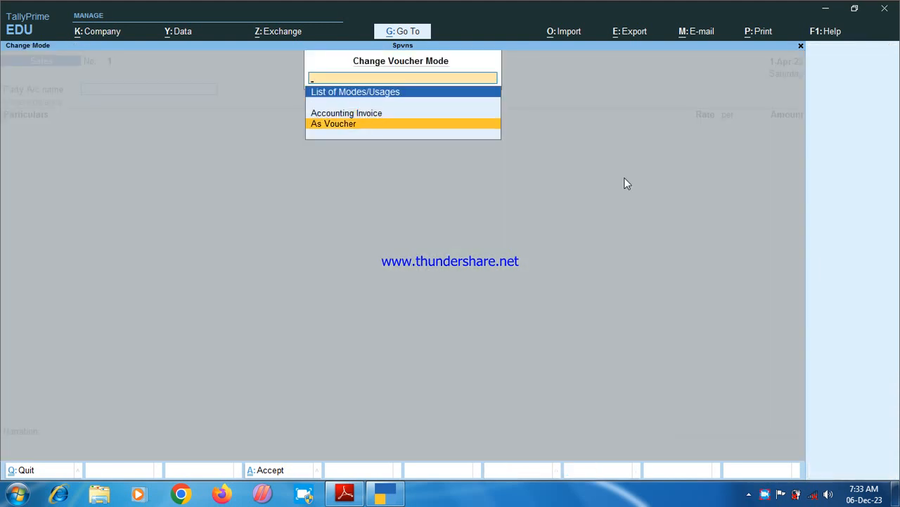
pyautogui.press('Return')
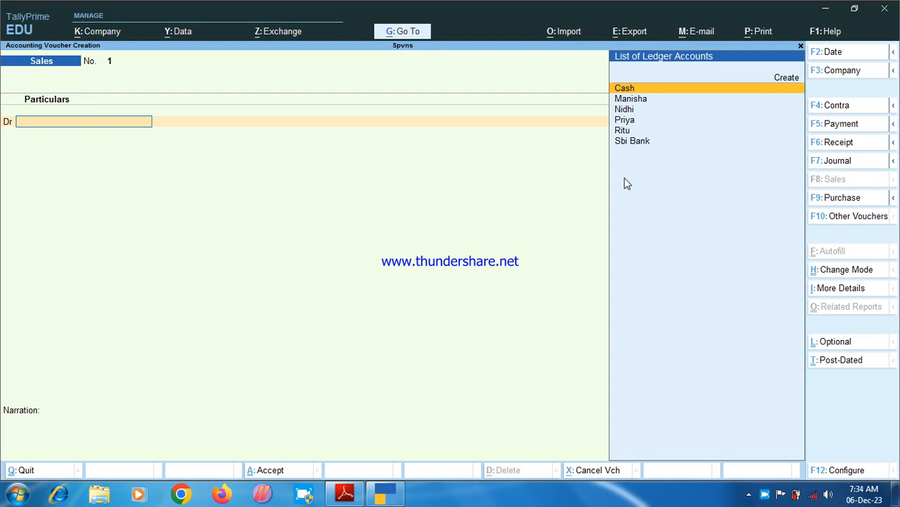
# Choose the customer's ledger listed fourth as the debited party, leaving the dispatch details blank and keeping the default party details
pyautogui.write('pr')
pyautogui.press('Return')
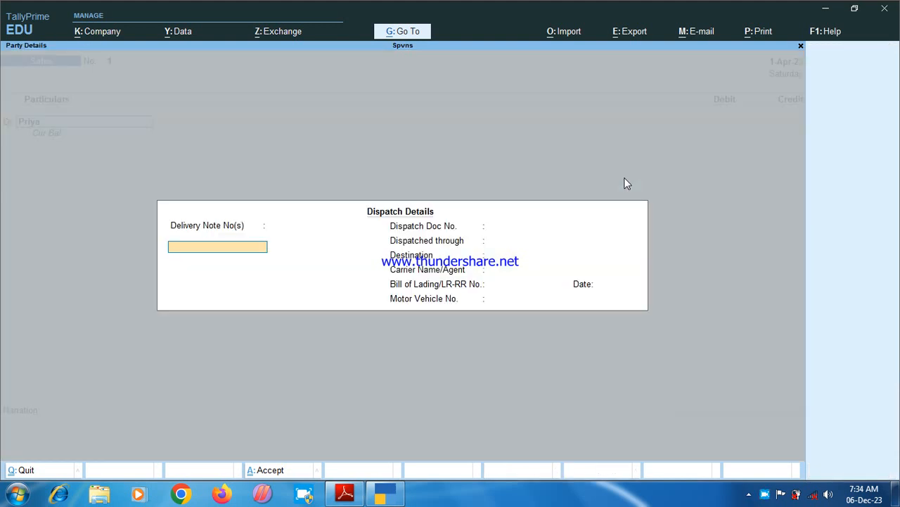
pyautogui.press('Return')
pyautogui.press('Return')
pyautogui.press('Return')
pyautogui.press('Return')
pyautogui.press('Return')
pyautogui.press('Return')
pyautogui.press('Return')
pyautogui.press('Return')
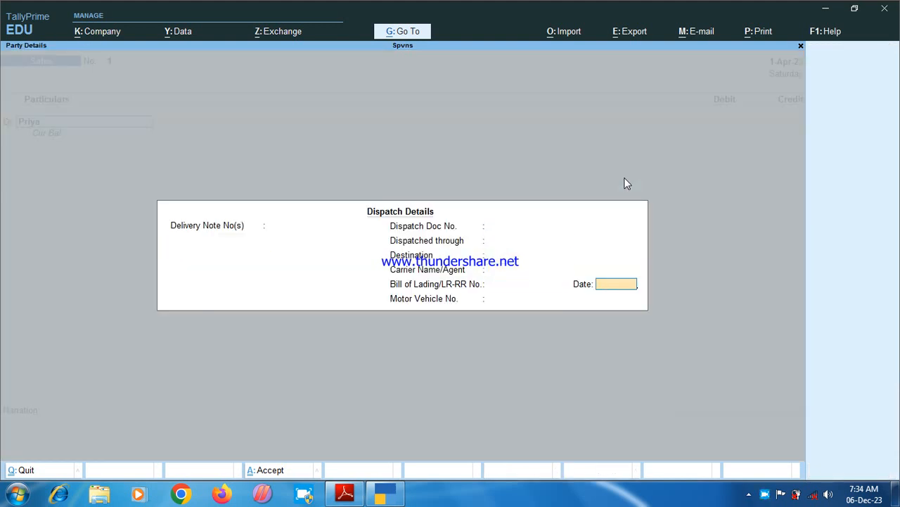
pyautogui.press('Return')
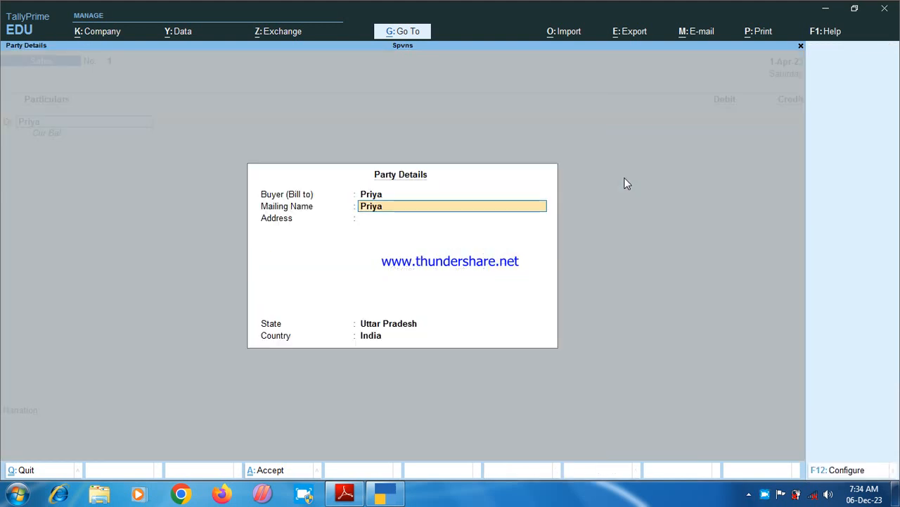
pyautogui.press('Return')
pyautogui.press('Return')
pyautogui.press('Return')
pyautogui.press('Return')
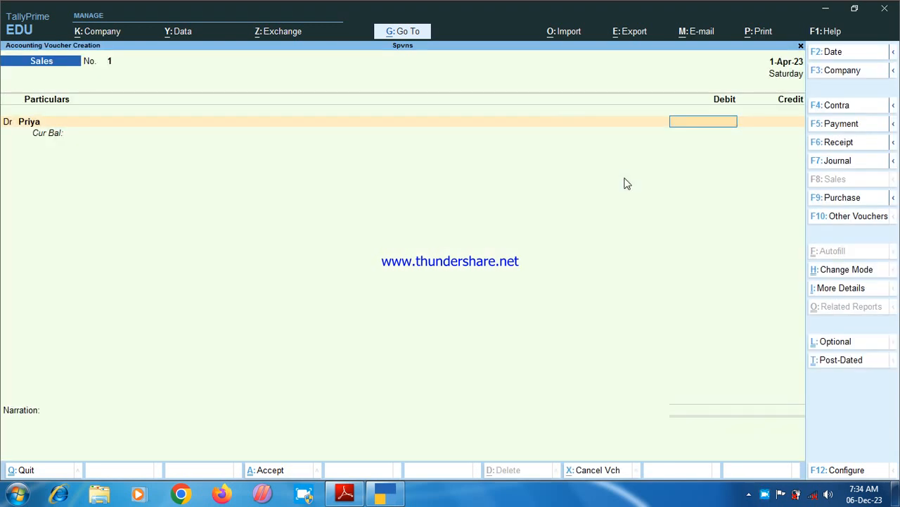
# Debit the customer's ledger with 16,000 in the sales voucher and allocate the amount On Account
pyautogui.write('16,000')
pyautogui.press('Return')
pyautogui.press('Down')
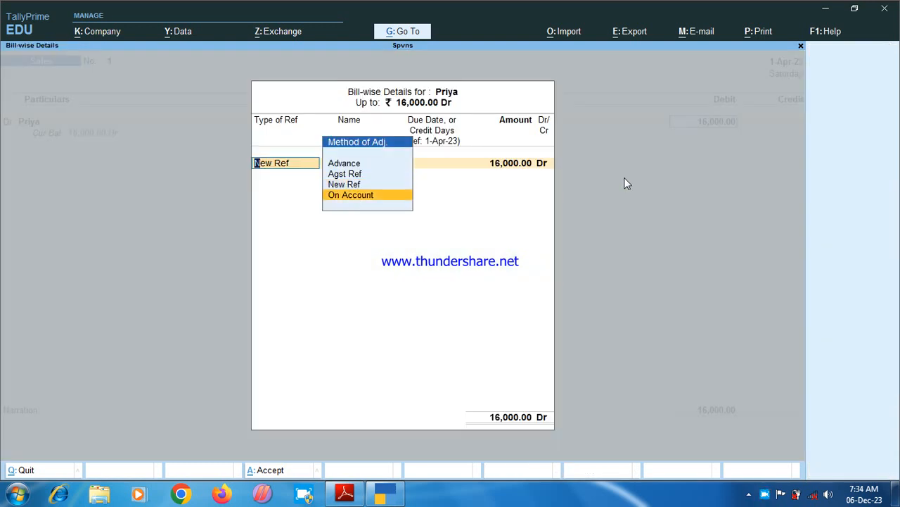
pyautogui.press('Return')
pyautogui.press('Return')
pyautogui.press('Return')
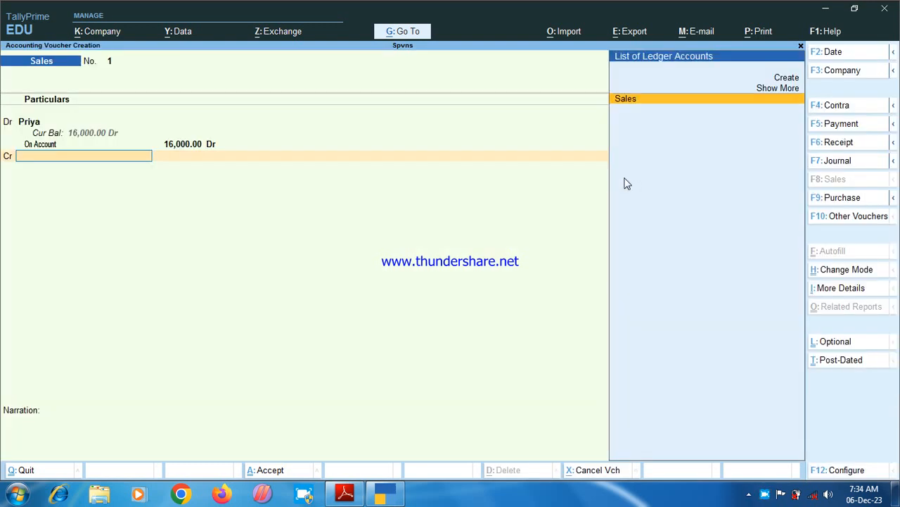
# Credit the Sales ledger for the full 16,000.00 and save the sales voucher without a narration
pyautogui.press('Return')
pyautogui.press('Return')
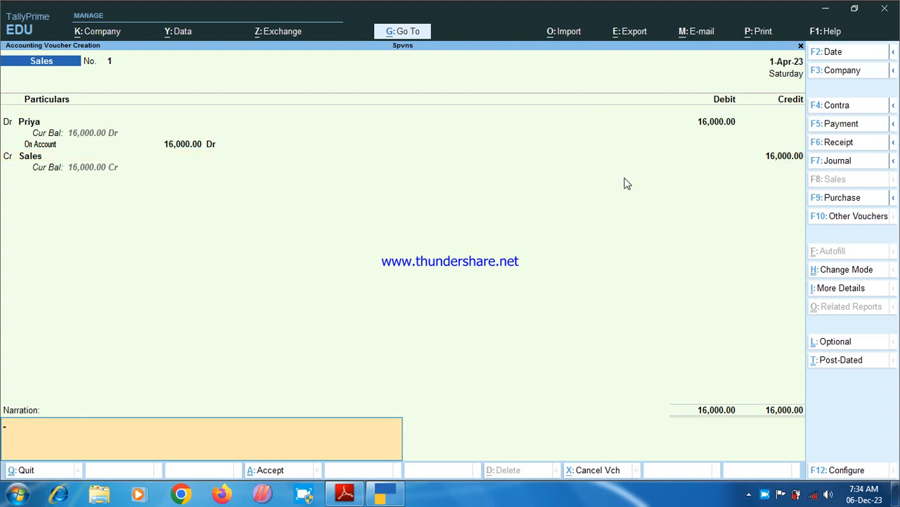
pyautogui.press('Return')
pyautogui.press('Return')
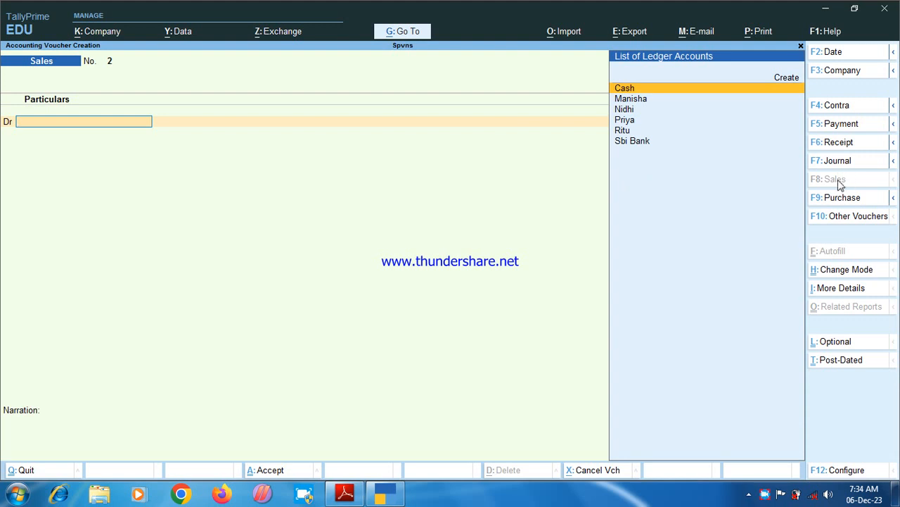
# Start a Receipt voucher and credit the same customer's ledger with 16000 allocated On Account
pyautogui.click(841, 144)
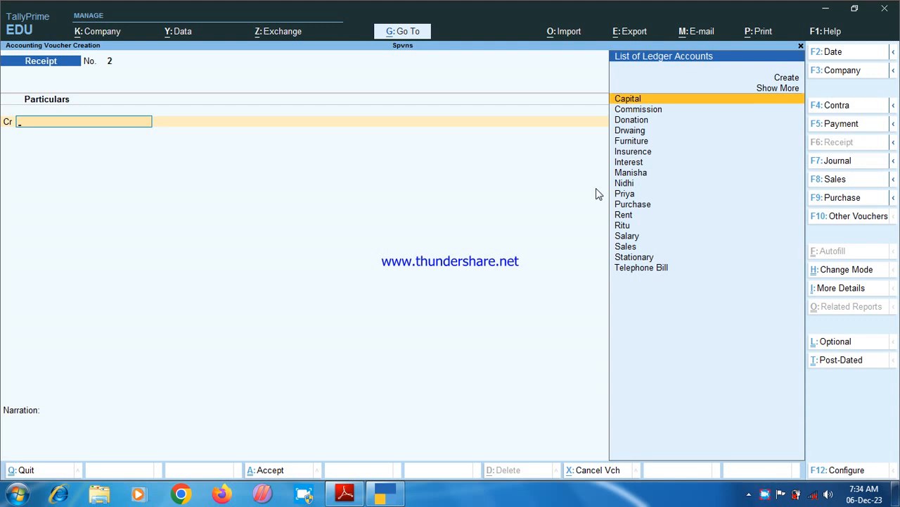
pyautogui.write('p')
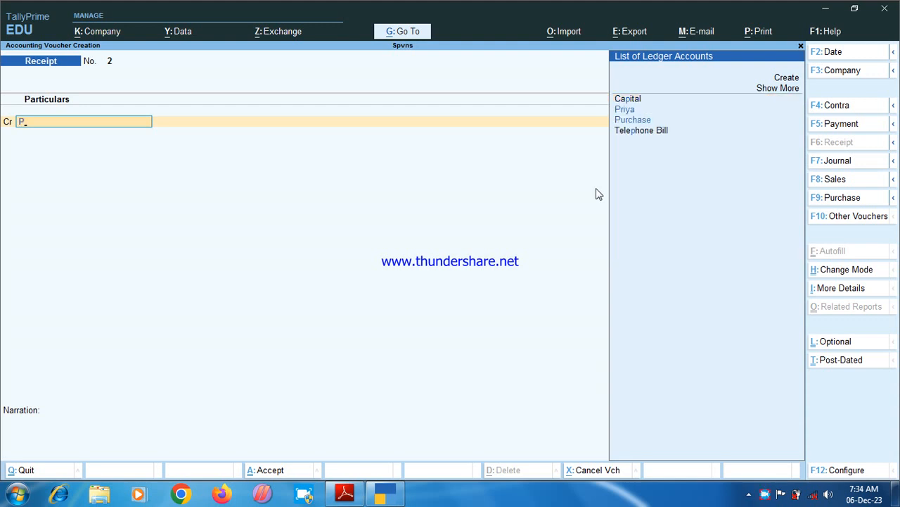
pyautogui.press('Down')
pyautogui.press('Return')
pyautogui.press('Return')
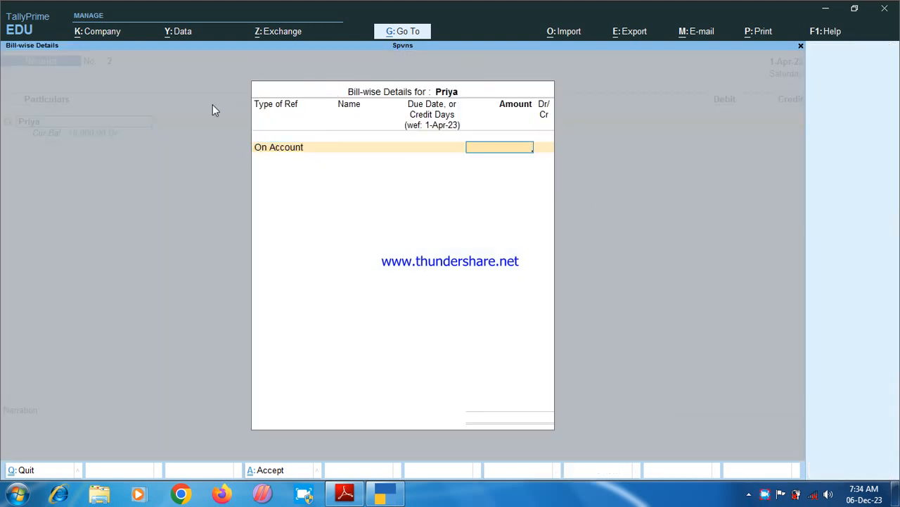
pyautogui.write('16000')
pyautogui.press('Return')
pyautogui.press('Return')
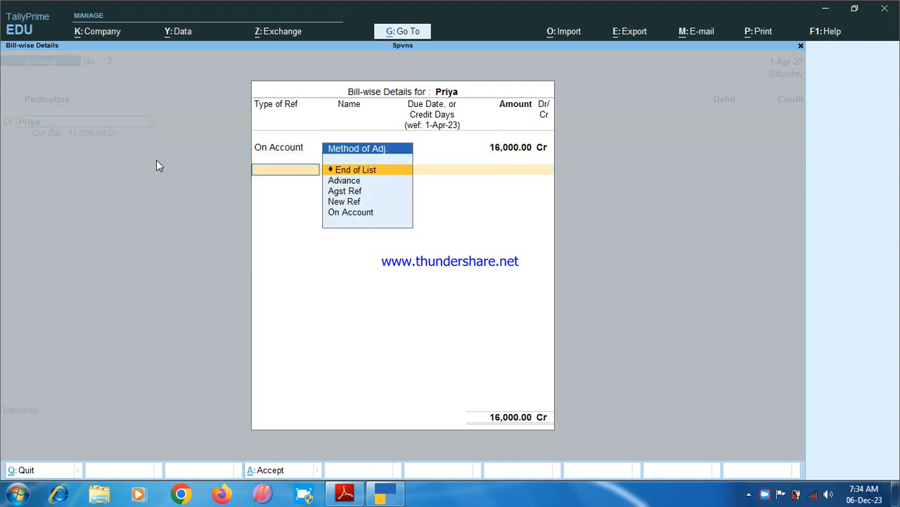
pyautogui.press('Return')
pyautogui.press('Return')
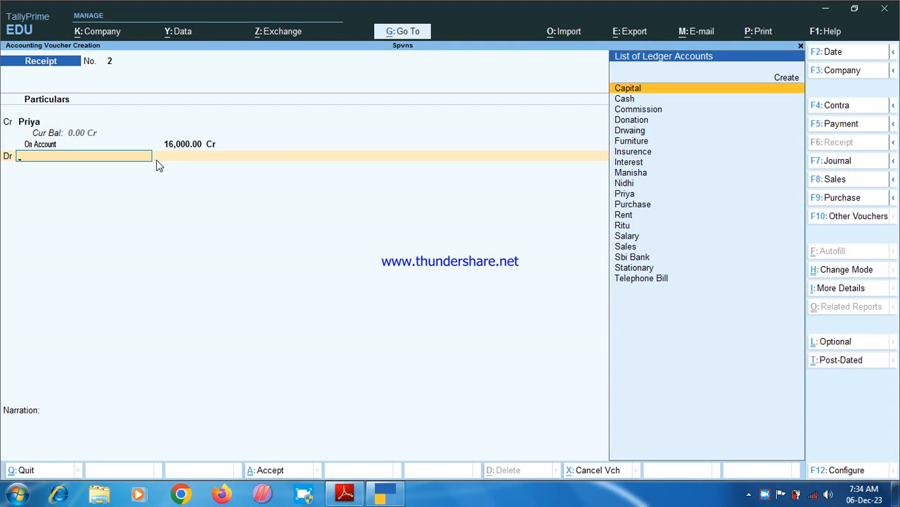
# Debit the Sbi Bank ledger for the full 16,000.00 in the receipt voucher
pyautogui.write('B')
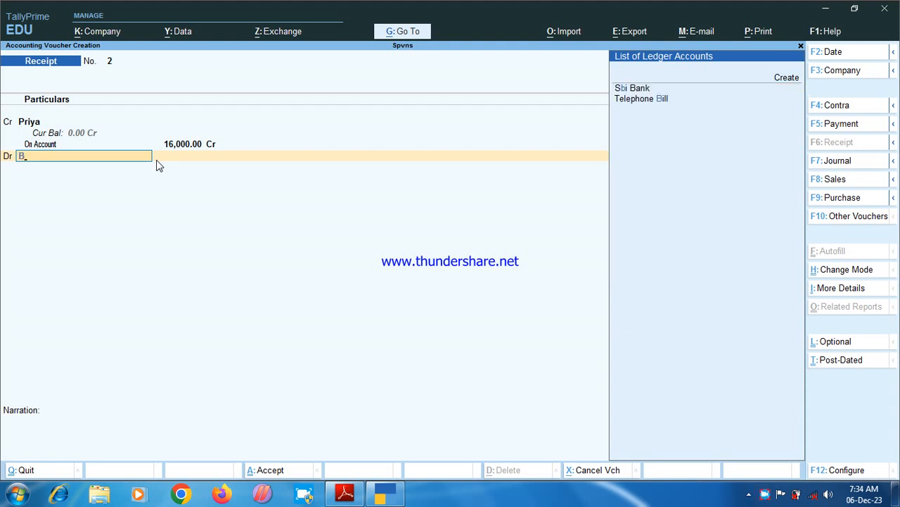
pyautogui.press('Return')
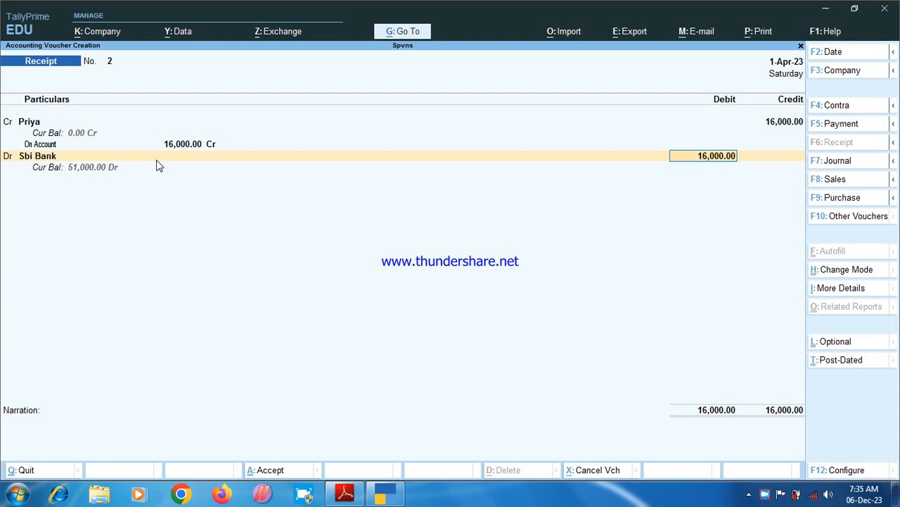
pyautogui.press('Return')
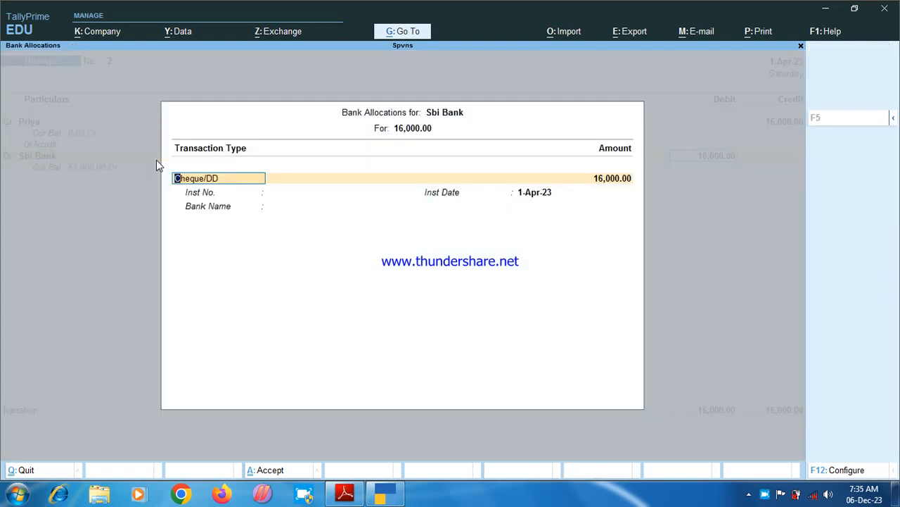
# Keep the Sbi Bank allocation as Cheque/DD and save the receipt voucher without a narration
pyautogui.press('Return')
pyautogui.press('Return')
pyautogui.press('Return')
pyautogui.press('Return')
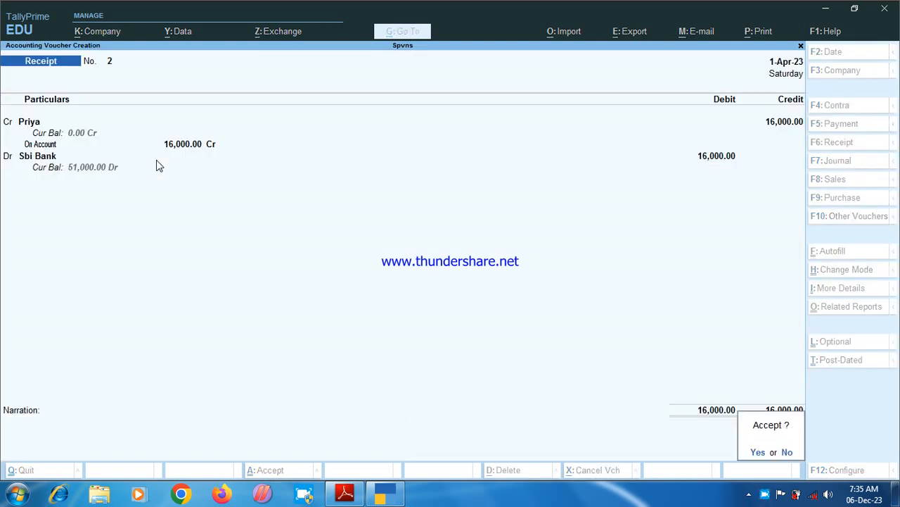
pyautogui.press('Return')
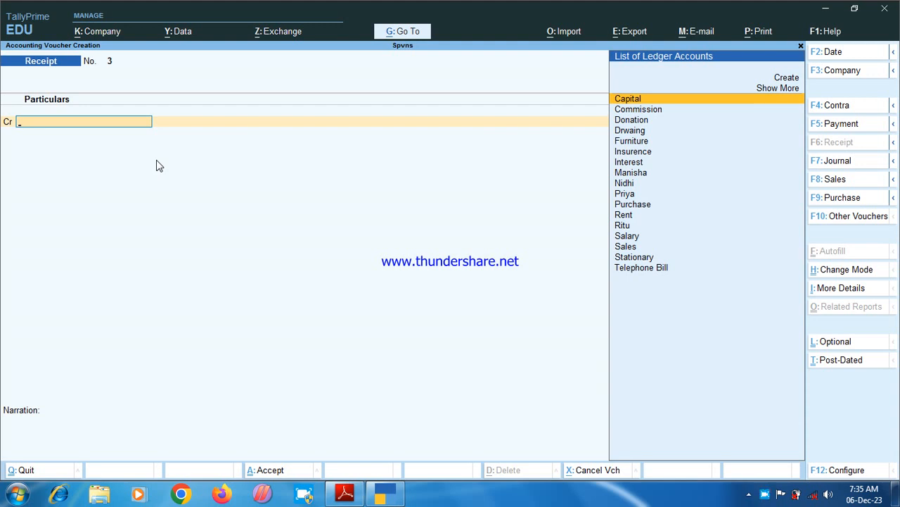
# Start another Sales voucher and change its mode to As Voucher
pyautogui.press('F8')
pyautogui.press('ctrl')
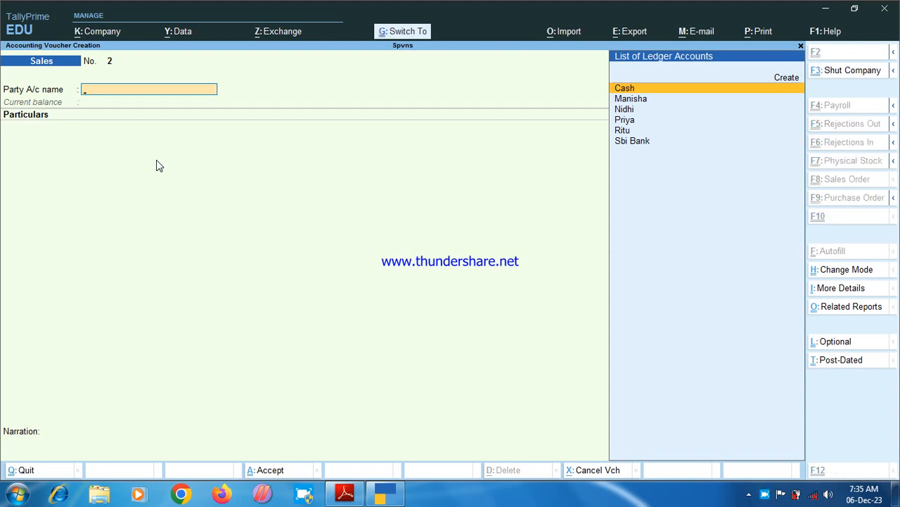
pyautogui.hotkey('ctrl', 'h')
pyautogui.press('Down')
pyautogui.press('Return')
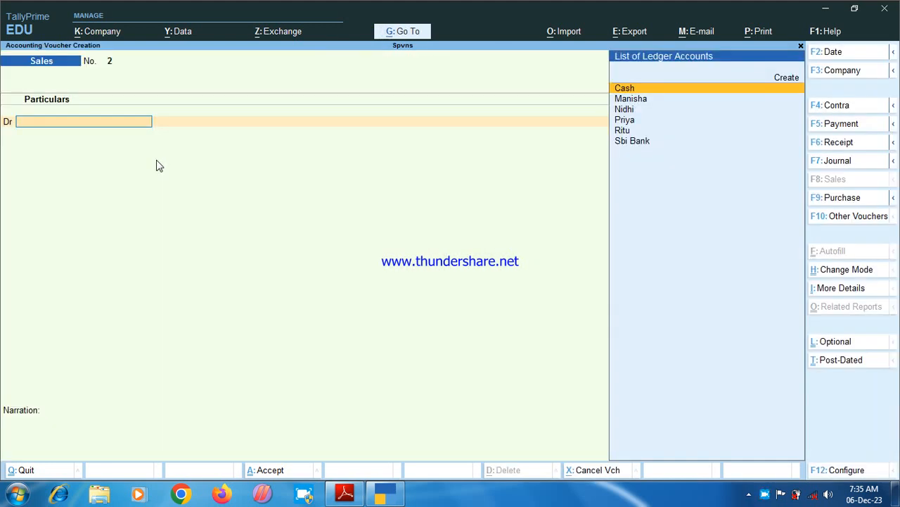
# Choose the customer's ledger listed third as the debited party, leaving the dispatch details blank and keeping the default party details
pyautogui.write('N')
pyautogui.press('Return')
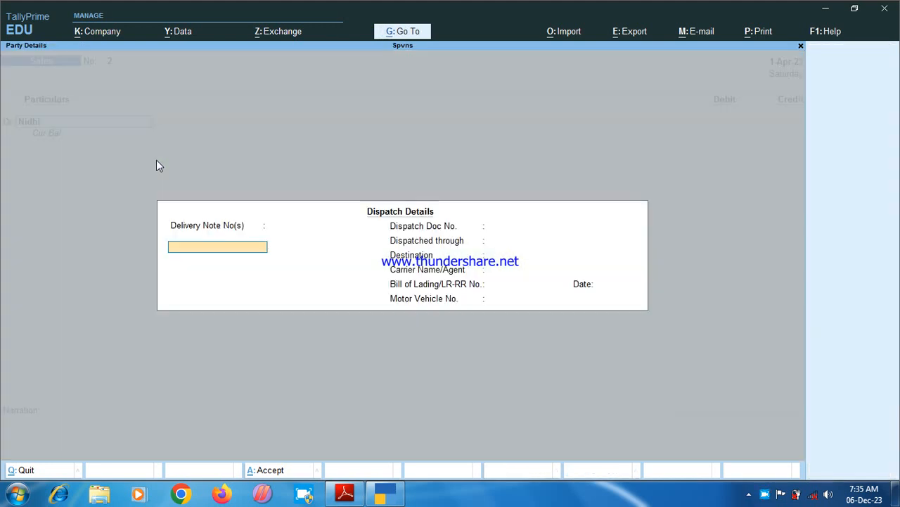
pyautogui.press('Return')
pyautogui.press('Return')
pyautogui.press('Return')
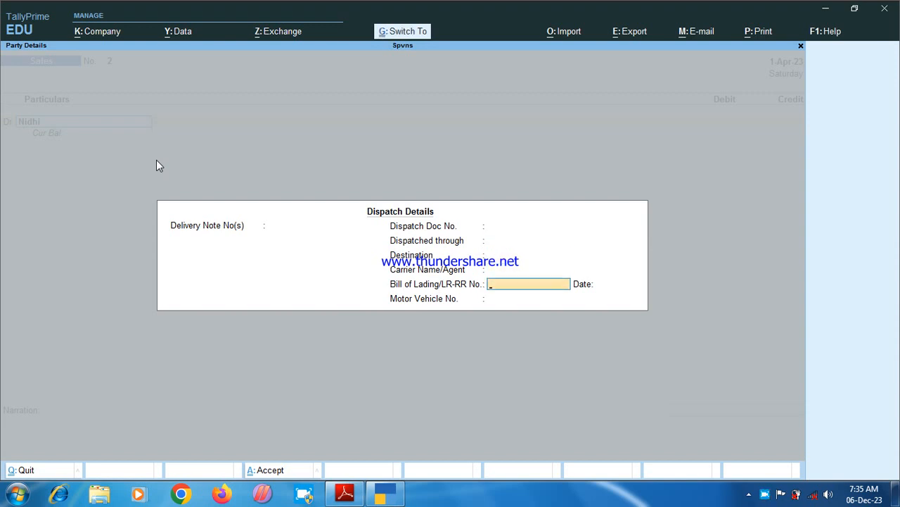
pyautogui.hotkey('ctrl', 'a')
pyautogui.hotkey('ctrl', 'a')
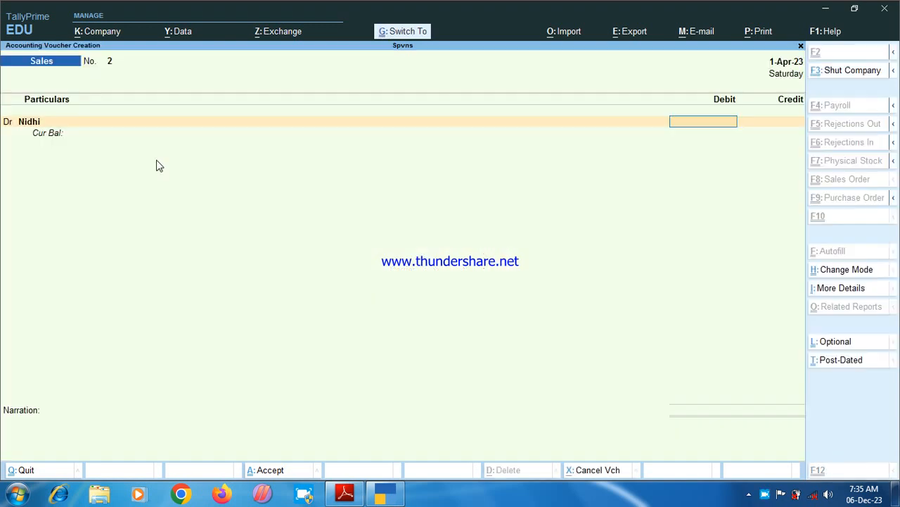
# Debit this customer's ledger with 14,000 in the second sales voucher and allocate the amount On Account
pyautogui.write('14')
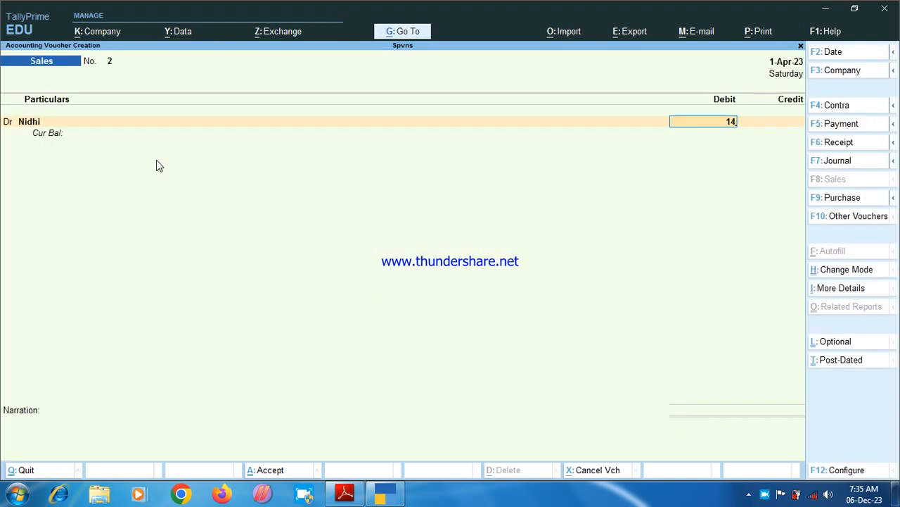
pyautogui.write(',000')
pyautogui.press('Return')
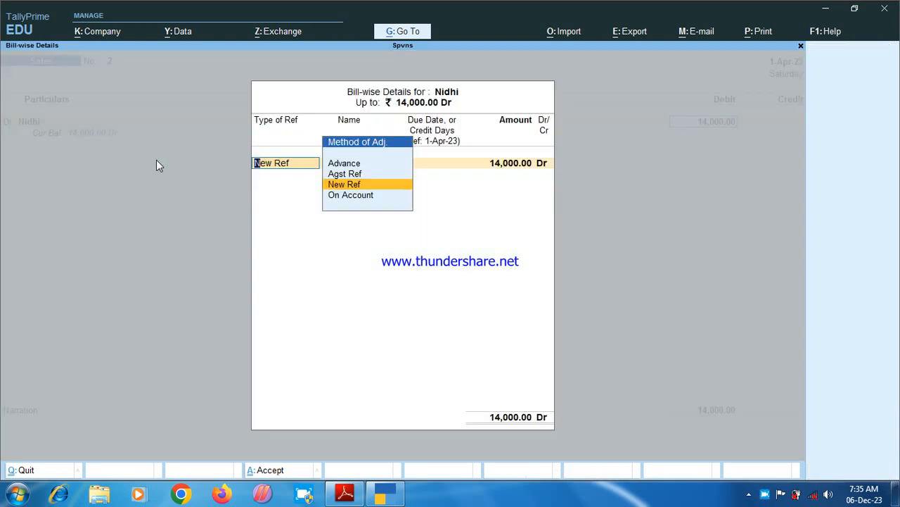
pyautogui.press('Down')
pyautogui.press('Return')
pyautogui.press('Return')
# Credit the Sales ledger for the full 14,000.00 and save the second sales voucher without a narration
pyautogui.press('Return')
pyautogui.press('Return')
pyautogui.press('Return')
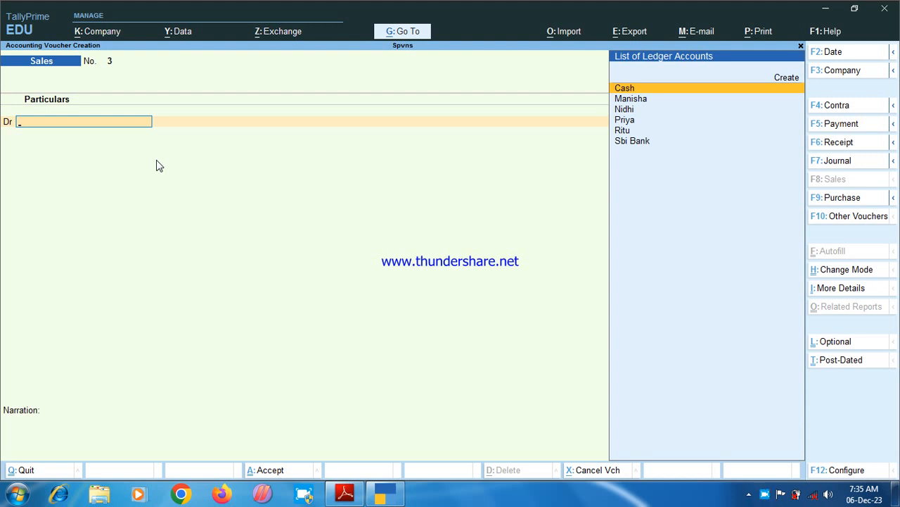
# Start a Purchase voucher and change its mode to As Voucher
pyautogui.press('F9')
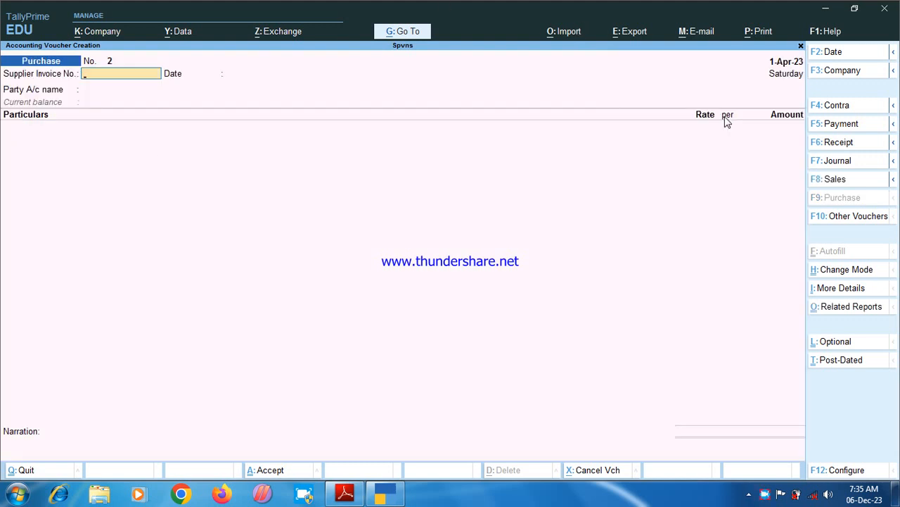
pyautogui.press('ctrl')
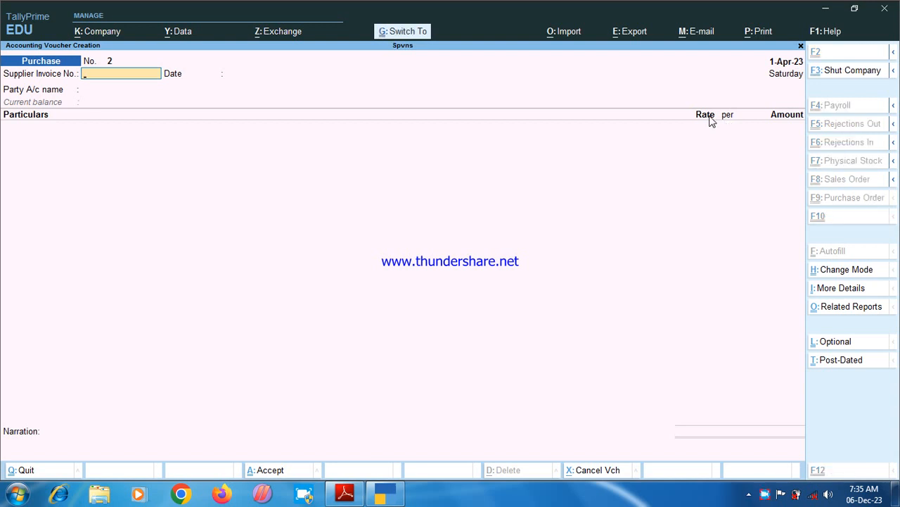
pyautogui.hotkey('ctrl', 'h')
pyautogui.press('Down')
pyautogui.press('Return')
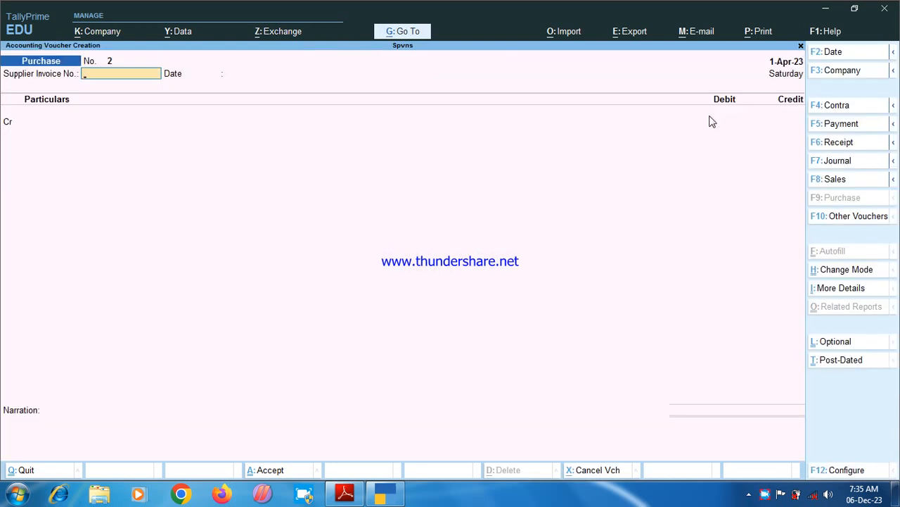
# Set the supplier invoice number to 2 and keep the 1-Apr-23 invoice date
pyautogui.write('2')
pyautogui.press('Return')
pyautogui.press('Return')
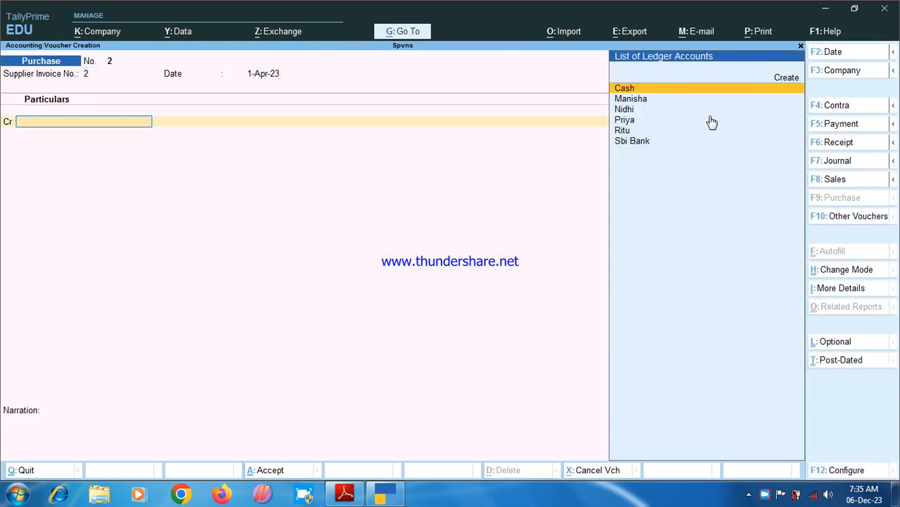
# Choose the supplier's ledger listed just before Sbi Bank as the credited party, skipping the receipt details and keeping the default party details
pyautogui.press('Down')
pyautogui.press('Down')
pyautogui.press('Down')
pyautogui.press('Down')
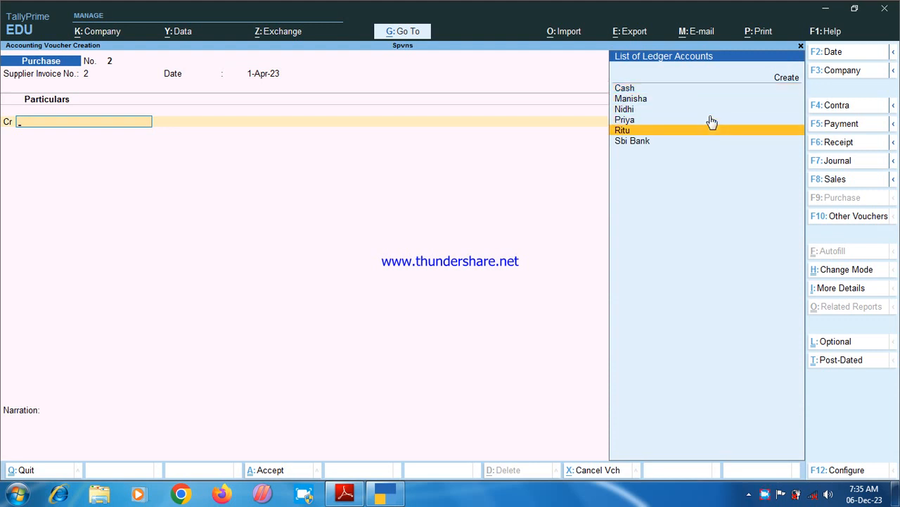
pyautogui.press('Return')
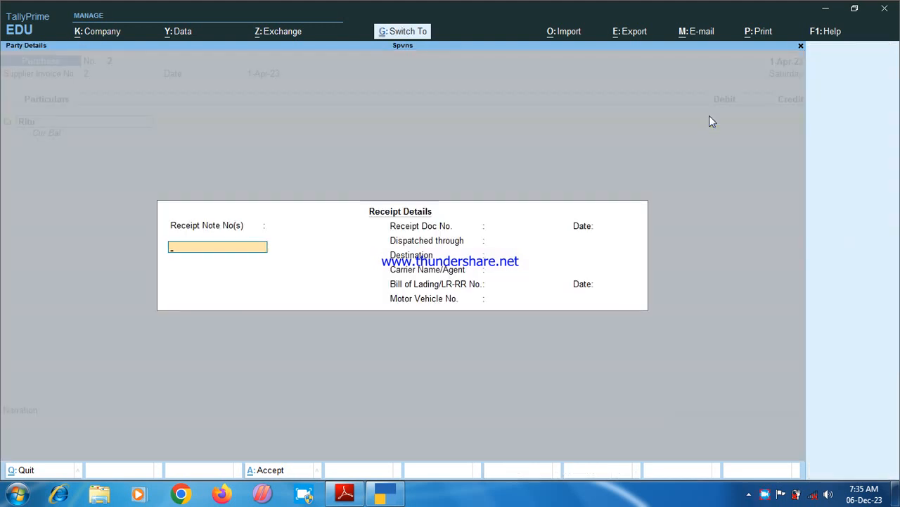
pyautogui.press('Escape')
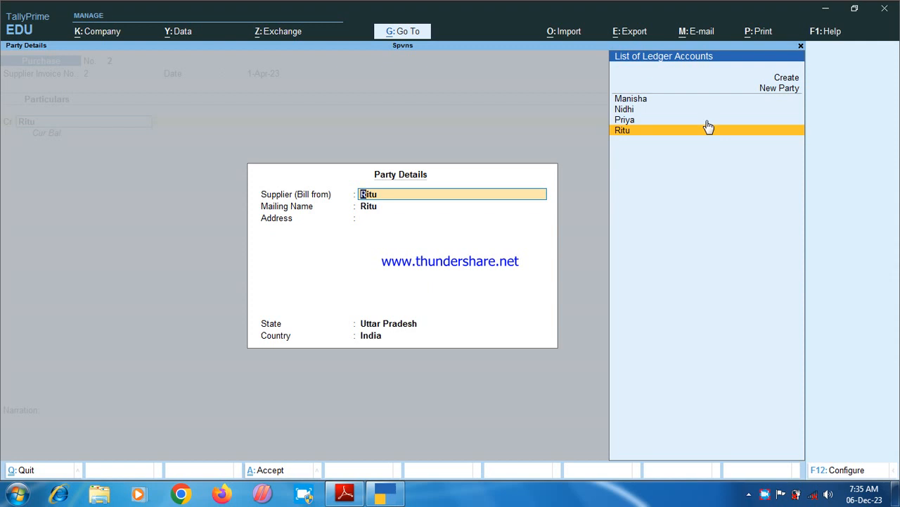
pyautogui.hotkey('ctrl', 'a')
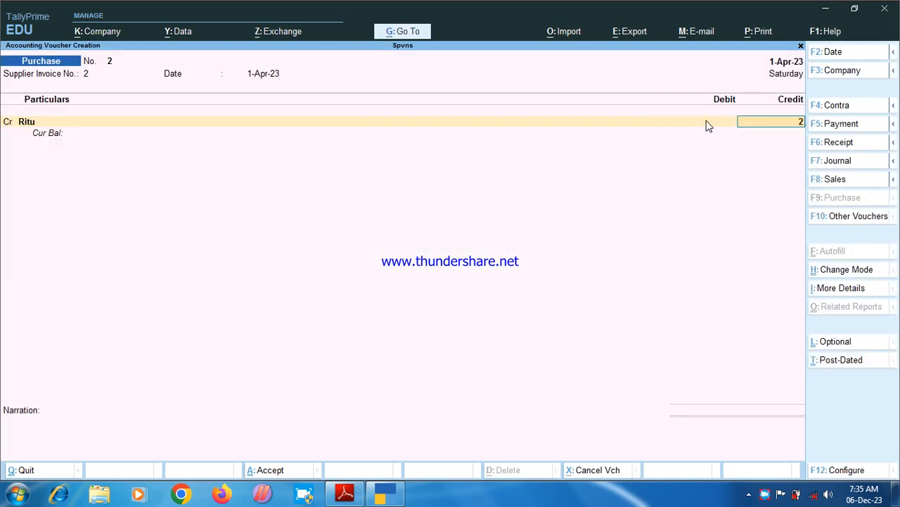
# Set the supplier's credit amount to 20,000.00 and allocate it On Account in the bill-wise details
pyautogui.write('0000')
pyautogui.press('Return')
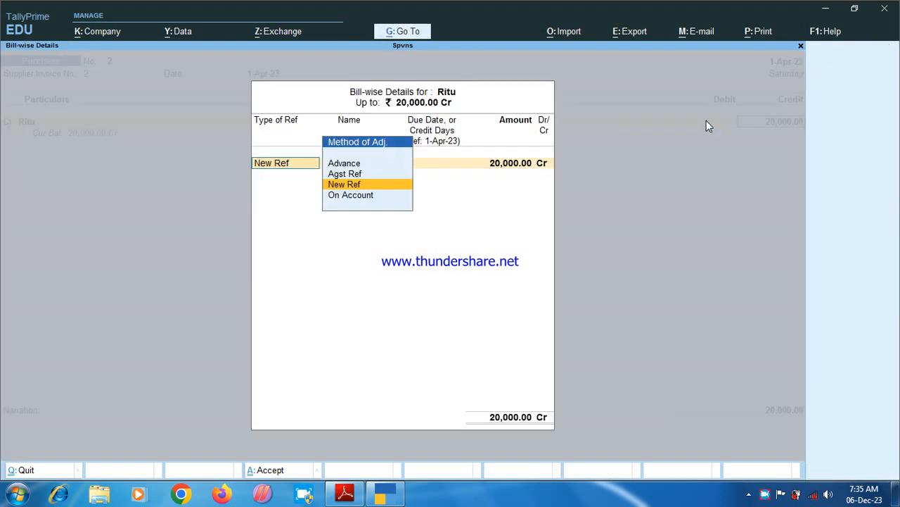
pyautogui.press('Down')
pyautogui.press('Return')
# Debit the Purchase ledger for the full 20,000.00 and save the second purchase voucher without a narration
pyautogui.press('Return')
pyautogui.press('Return')
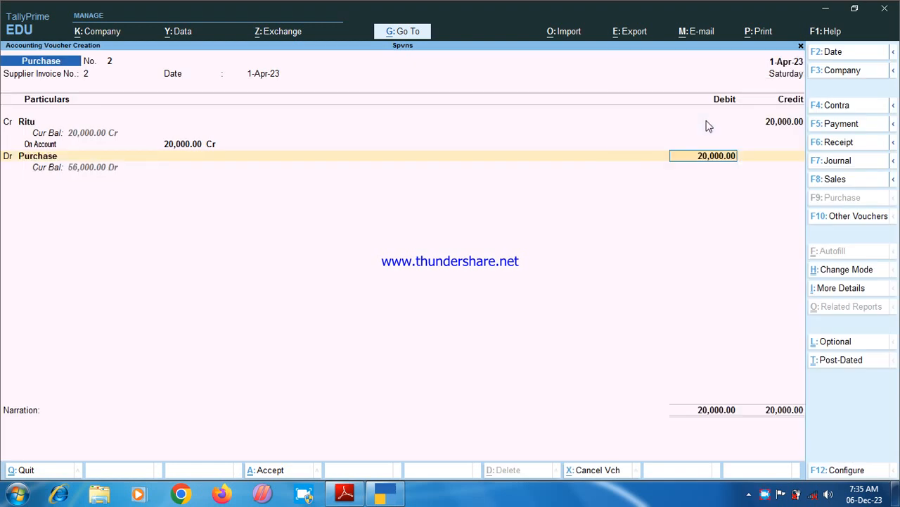
pyautogui.press('Return')
pyautogui.press('Return')
pyautogui.press('Return')
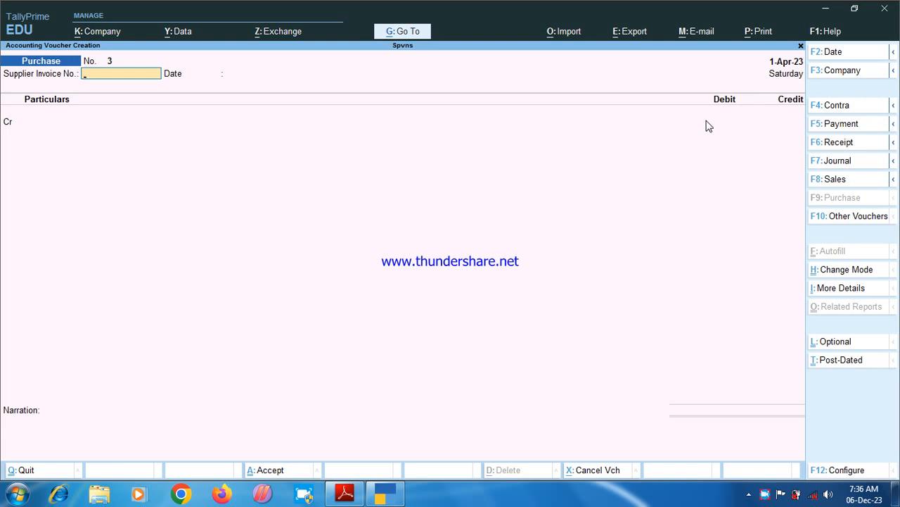
# Start a Payment voucher and debit the Insurence ledger with 6000
pyautogui.press('F5')
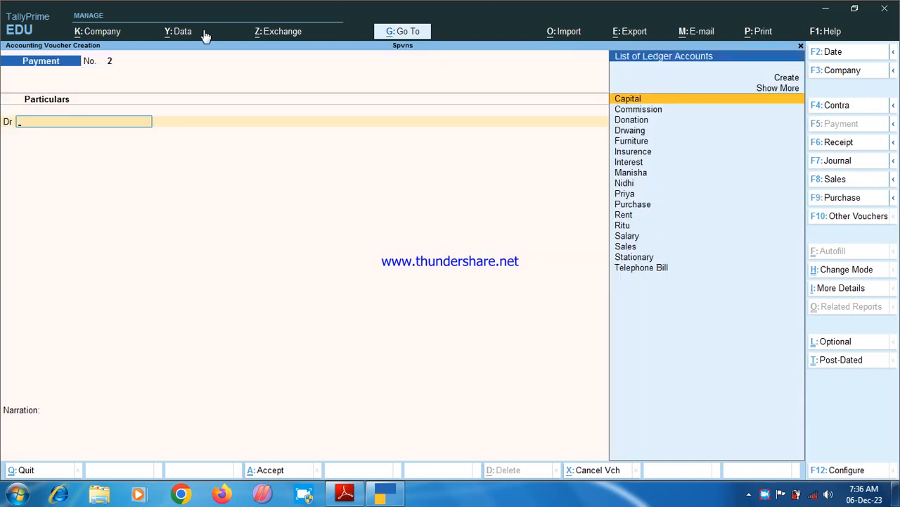
pyautogui.write('I')
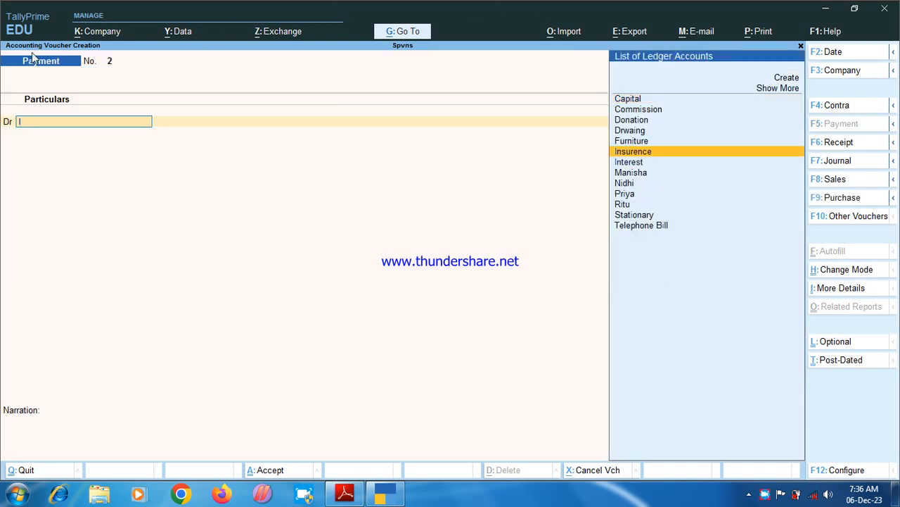
pyautogui.press('Down')
pyautogui.press('Up')
pyautogui.press('Return')
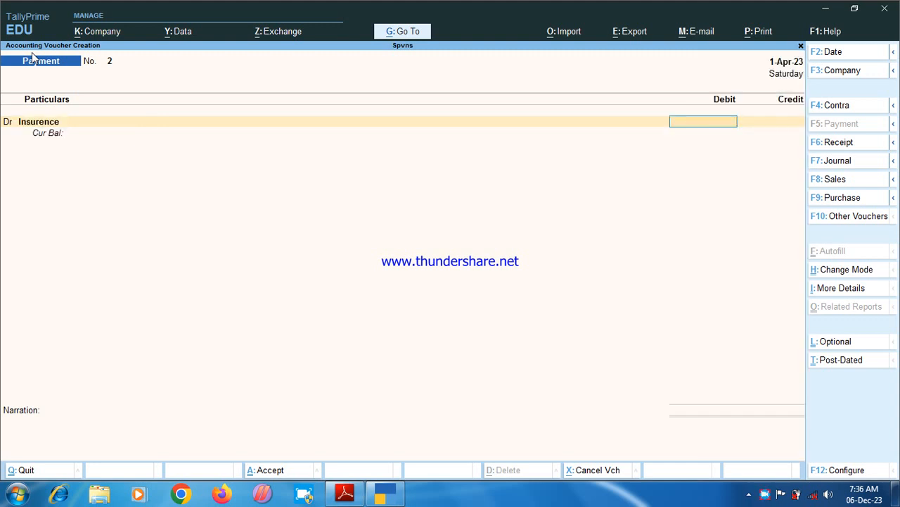
pyautogui.write('6000')
pyautogui.press('Return')
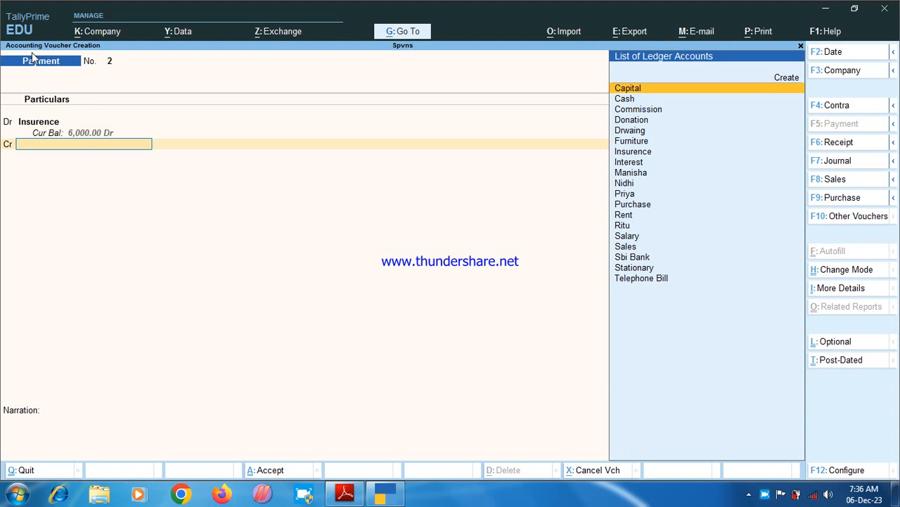
# Credit Sbi Bank with 6,000.00 as a Cheque without an instrument number, and save the payment voucher without a narration
pyautogui.write('S')
pyautogui.press('Down')
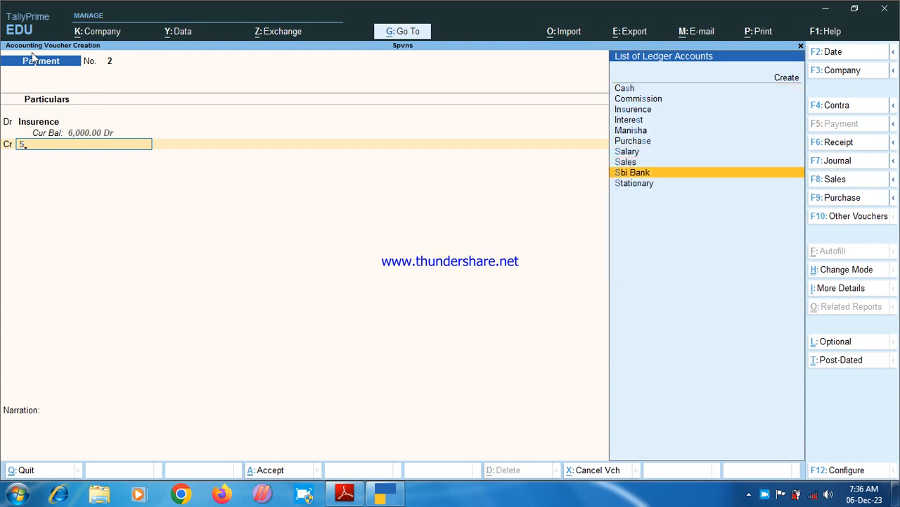
pyautogui.press('Return')
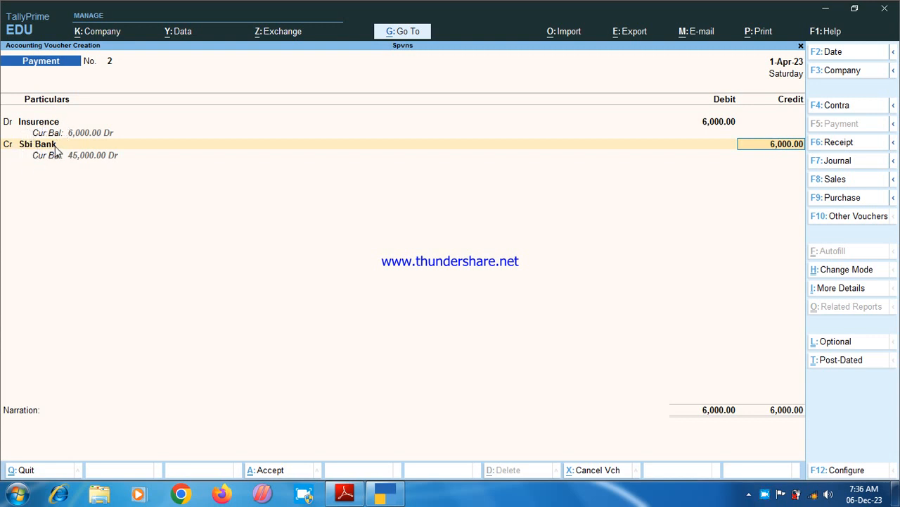
pyautogui.press('Return')
pyautogui.press('Return')
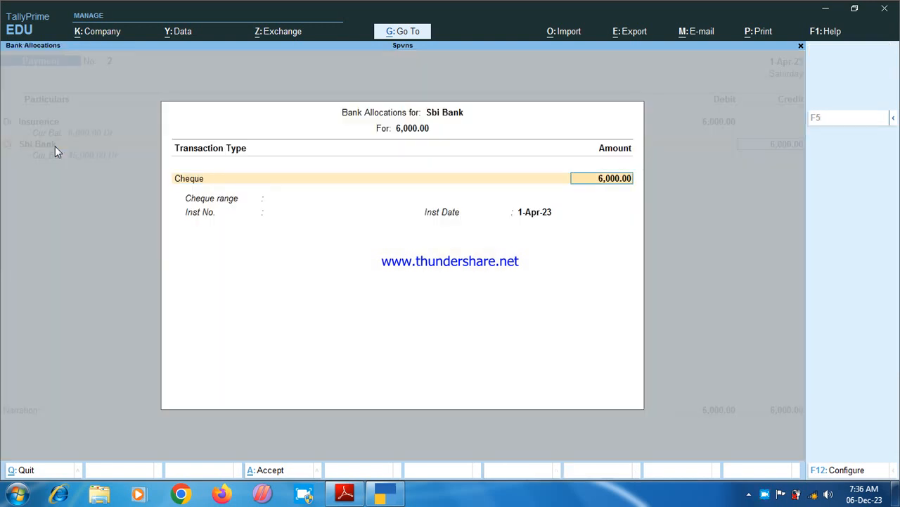
pyautogui.press('Return')
pyautogui.press('Return')
pyautogui.press('Return')
pyautogui.press('Return')
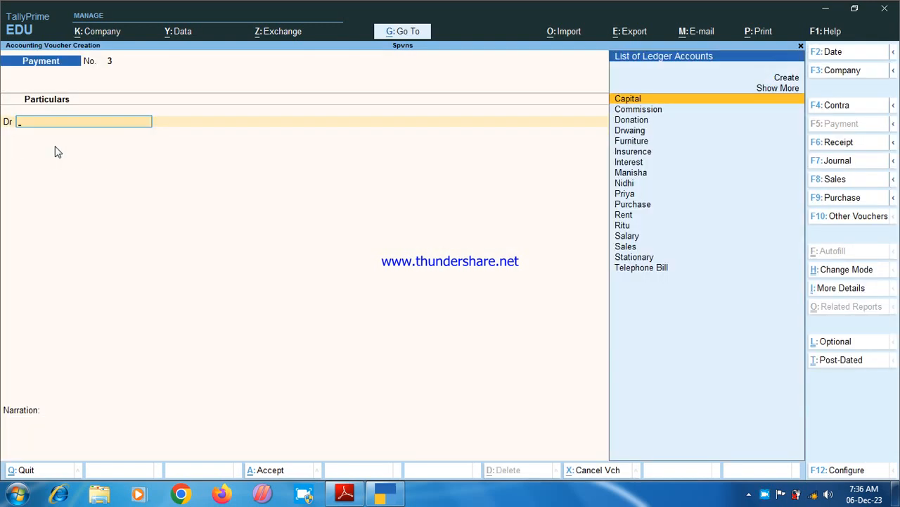
# Debit the Rent ledger with 2000 in the new payment voucher
pyautogui.write('R')
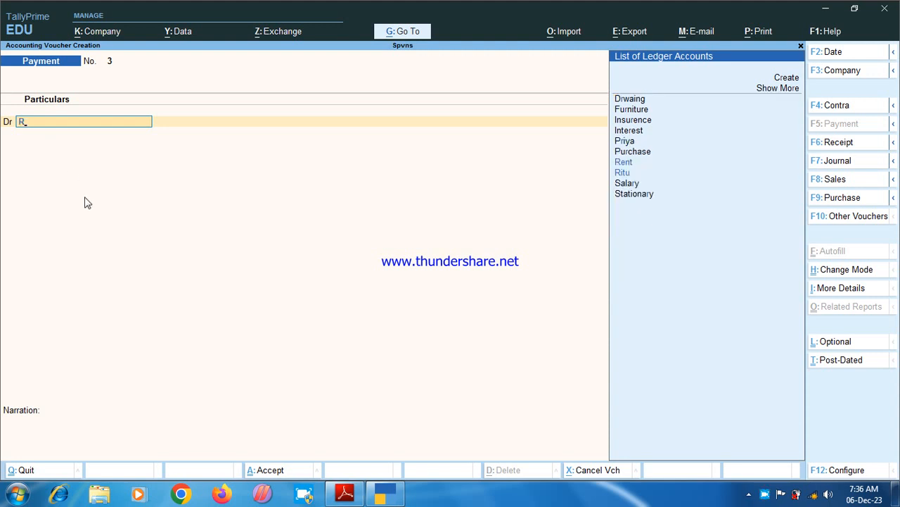
pyautogui.press('Down')
pyautogui.press('Up')
pyautogui.press('Return')
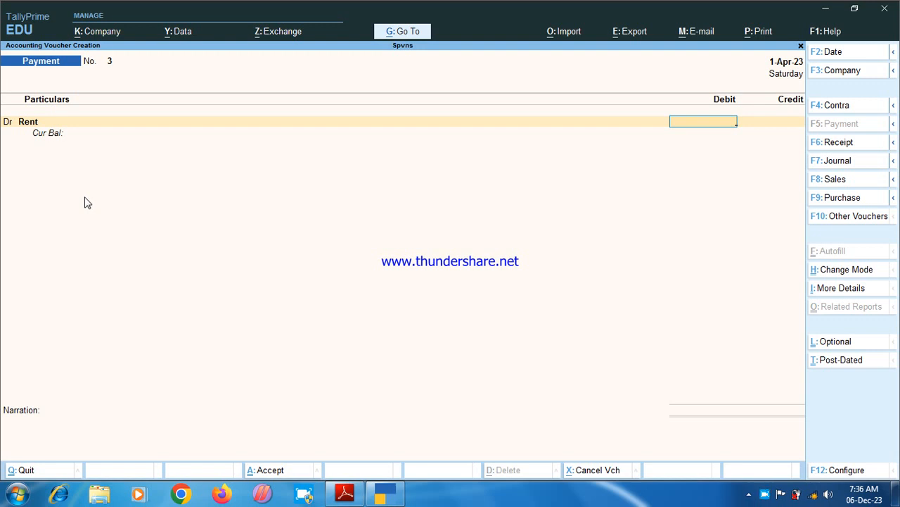
pyautogui.write('2000')
pyautogui.press('Return')
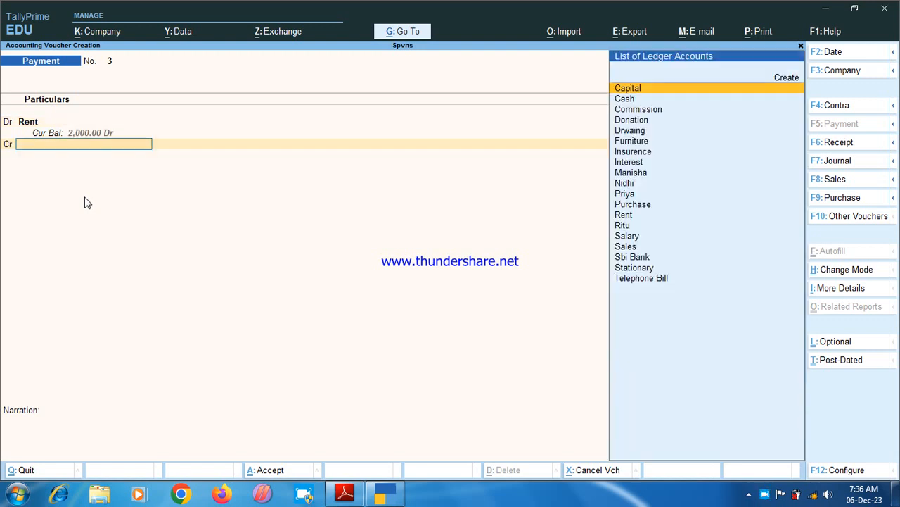
# Credit Cash with the 2,000.00 rent payment and save the voucher without a narration
pyautogui.press('Down')
pyautogui.press('Return')
pyautogui.press('Return')
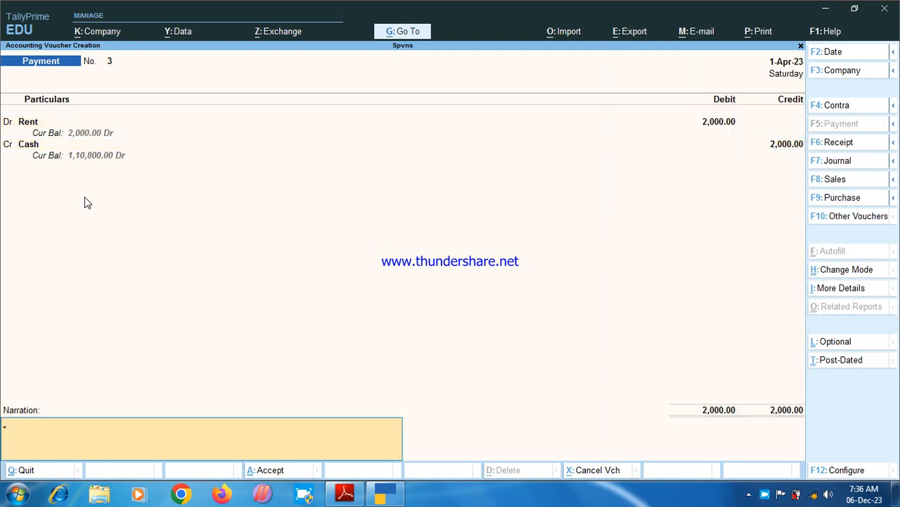
pyautogui.press('Return')
pyautogui.press('Return')
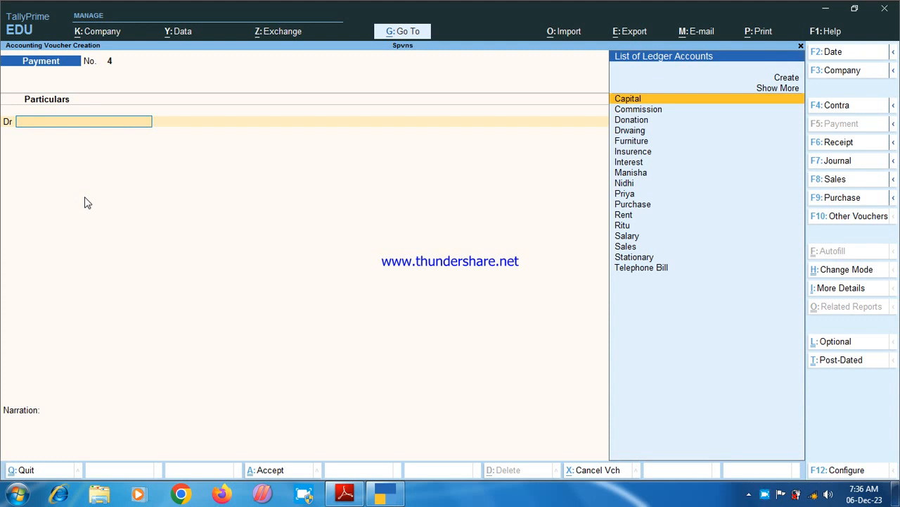
# Start a Journal voucher and debit the Donation ledger with 1500
pyautogui.click(842, 162)
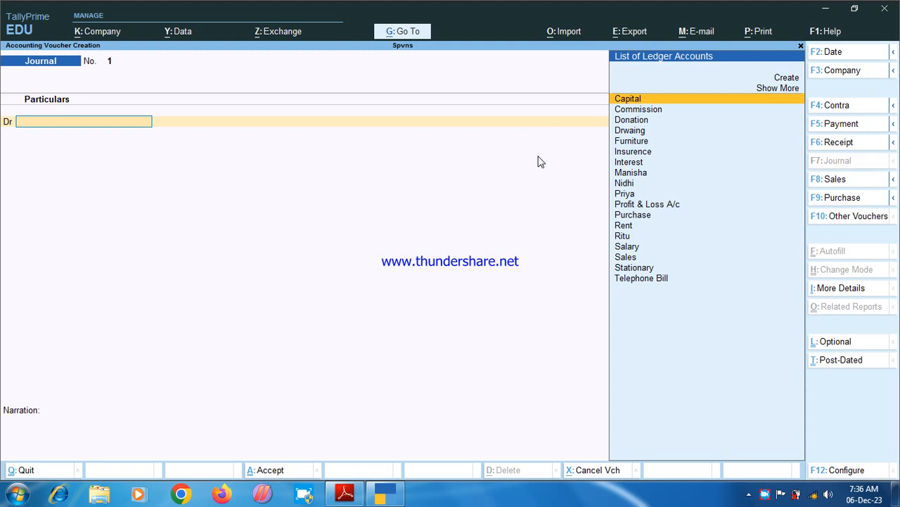
pyautogui.write('D')
pyautogui.press('Return')
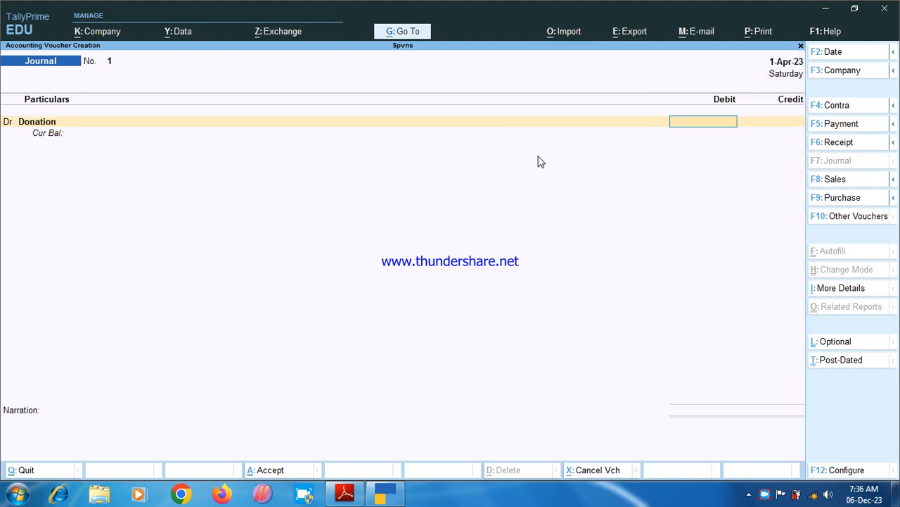
pyautogui.write('1500')
pyautogui.press('Return')
pyautogui.press('Return')
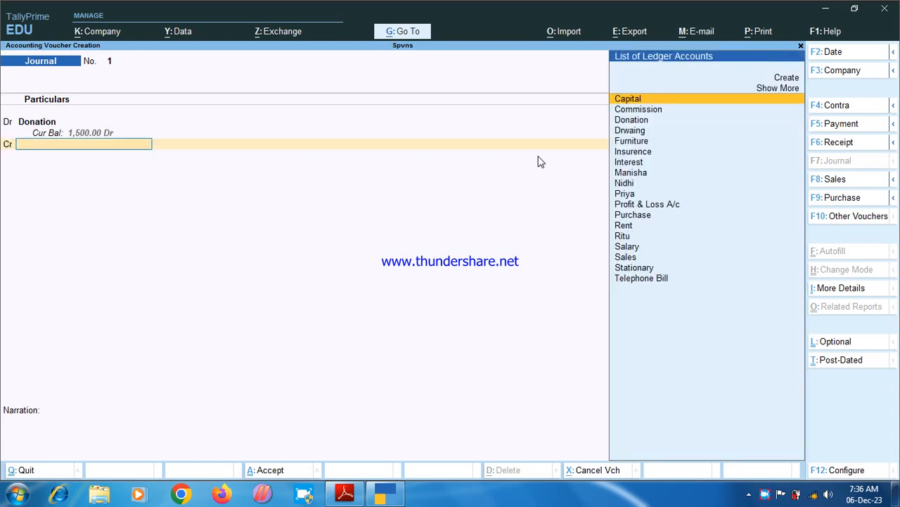
# Credit the Purchase ledger with 1,500.00 against the donation and save the journal voucher without a narration
pyautogui.write('P')
pyautogui.press('Down')
pyautogui.press('Down')
pyautogui.press('Return')
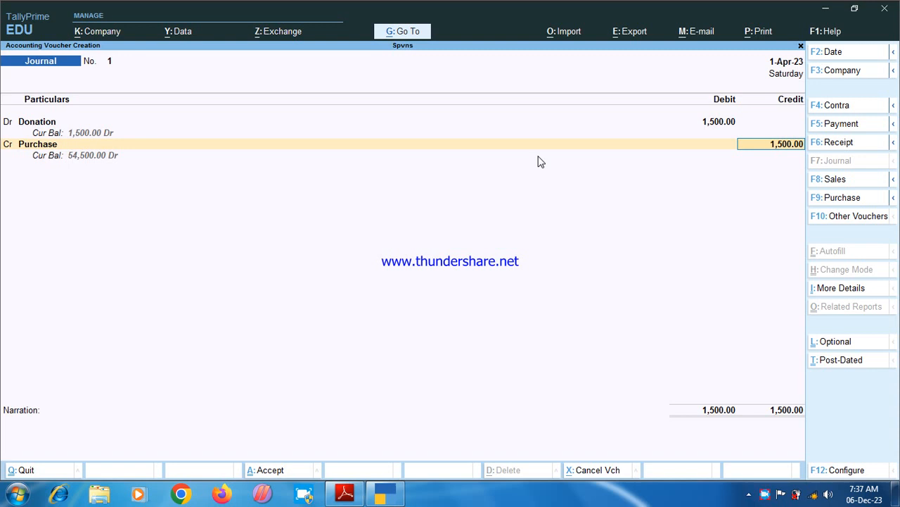
pyautogui.press('Return')
pyautogui.press('Return')
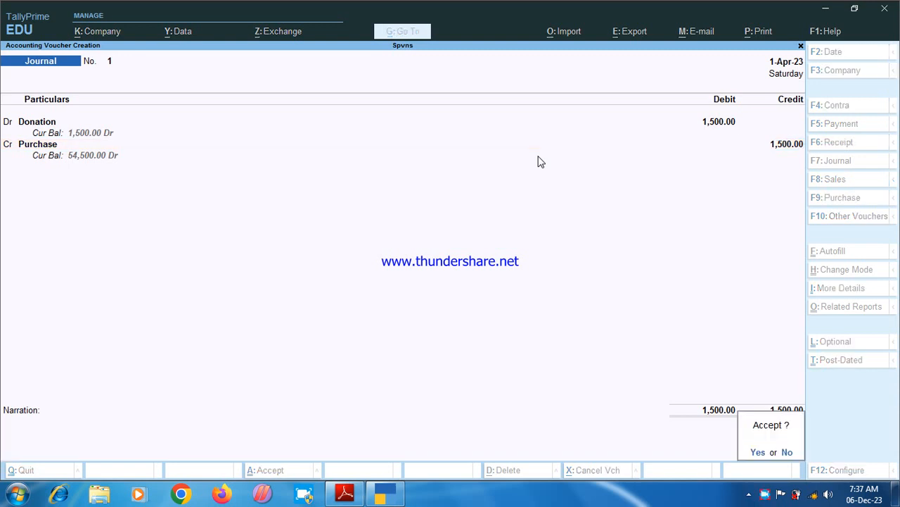
pyautogui.press('Return')
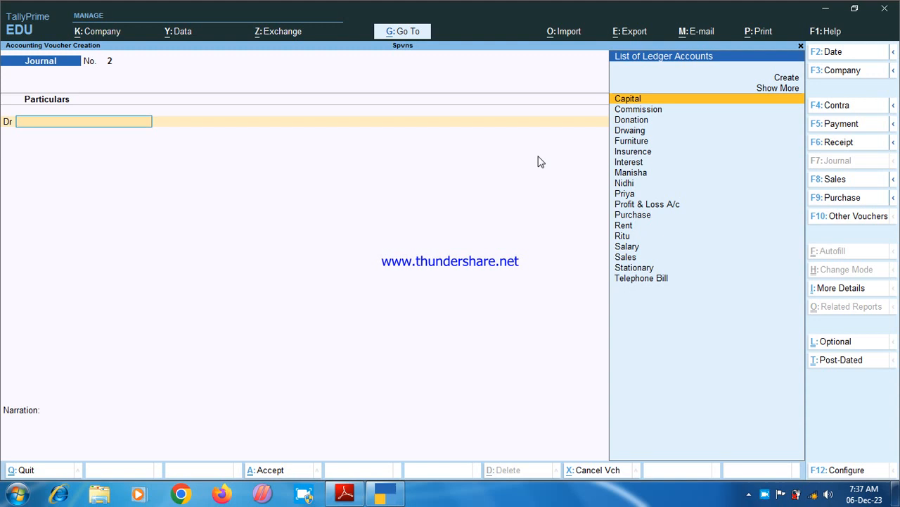
# Start a Payment voucher and debit the Furniture ledger with 11200
pyautogui.press('F6')
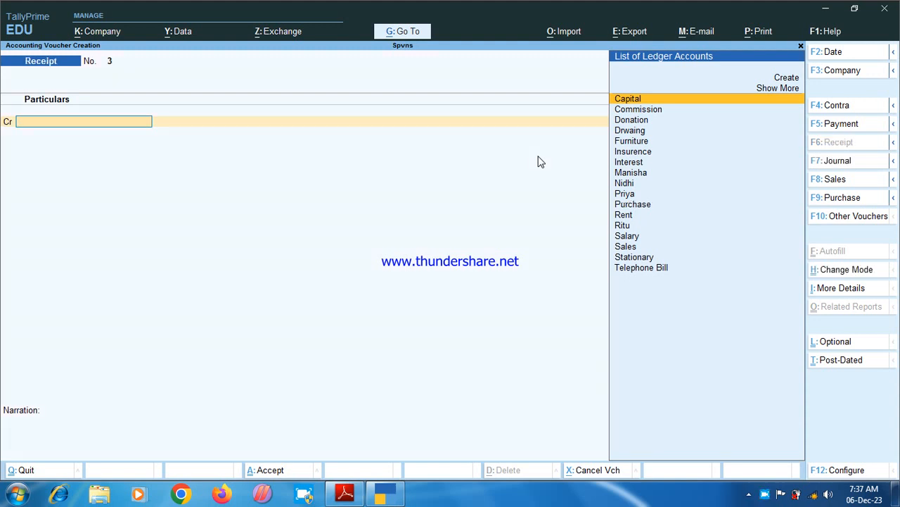
pyautogui.press('F5')
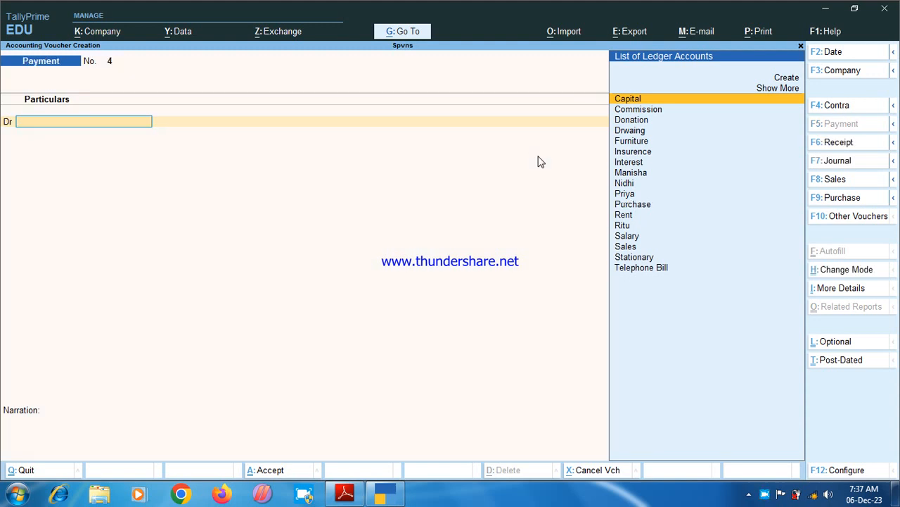
pyautogui.write('f')
pyautogui.press('Return')
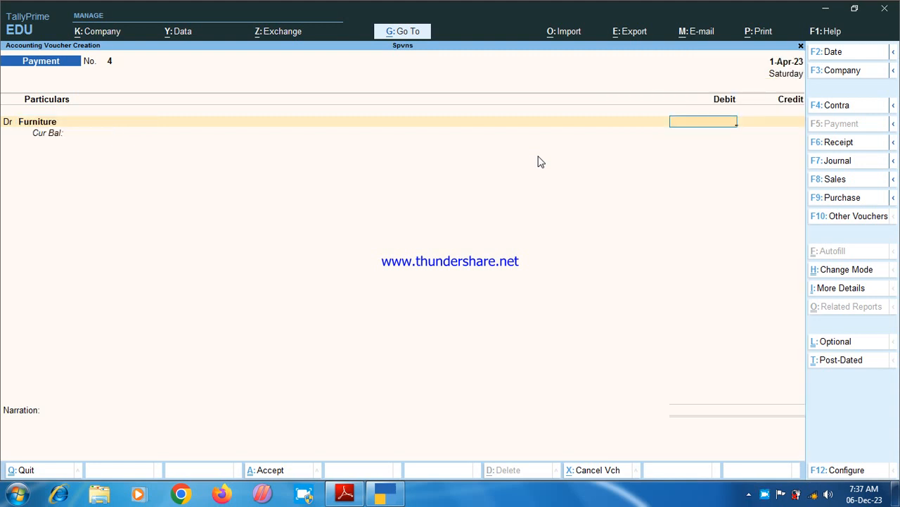
pyautogui.write('11200')
pyautogui.press('Return')
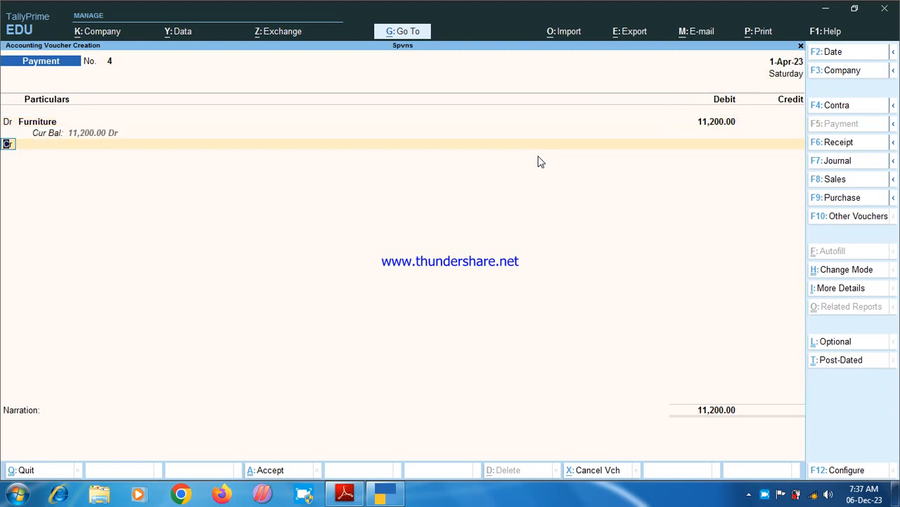
# Credit Cash with 11,200.00 for the furniture and save the payment voucher
pyautogui.press('Return')
pyautogui.press('Down')
pyautogui.press('Return')
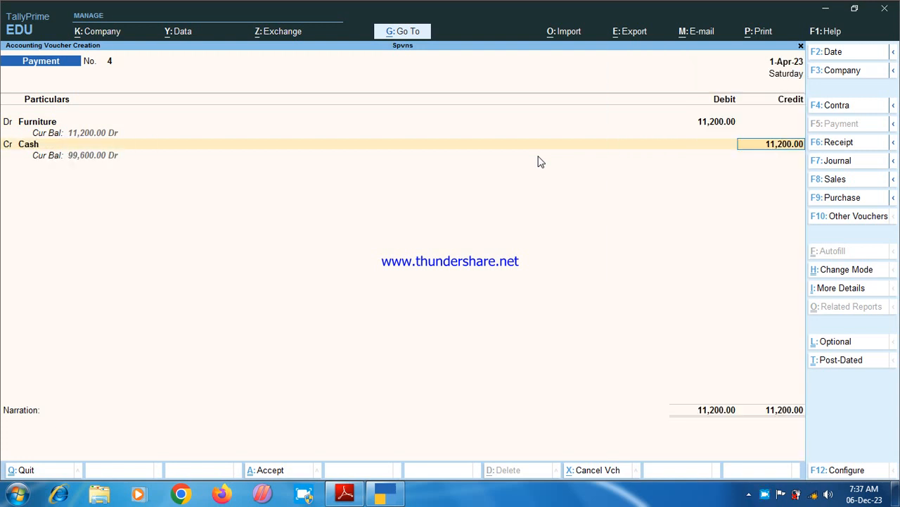
pyautogui.hotkey('ctrl', 'a')
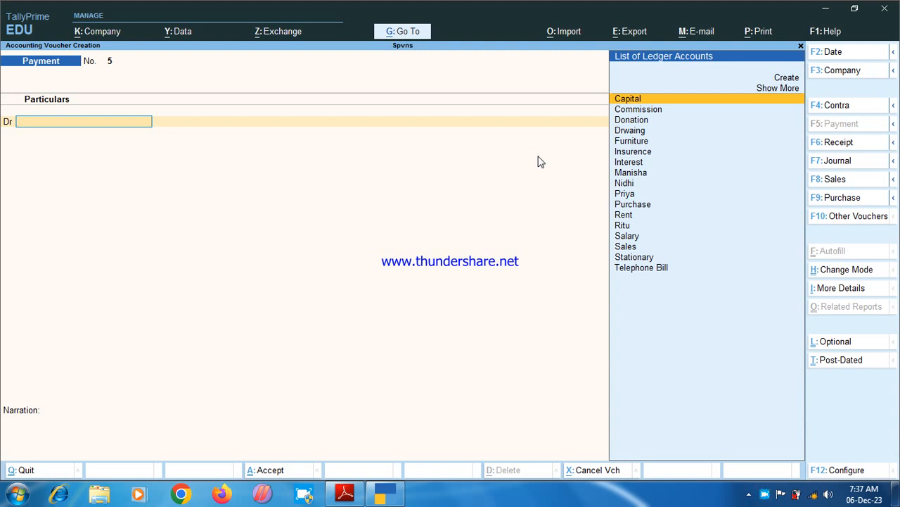
# Debit the Drwaing ledger with 2,000 in the new payment voucher
pyautogui.write('D')
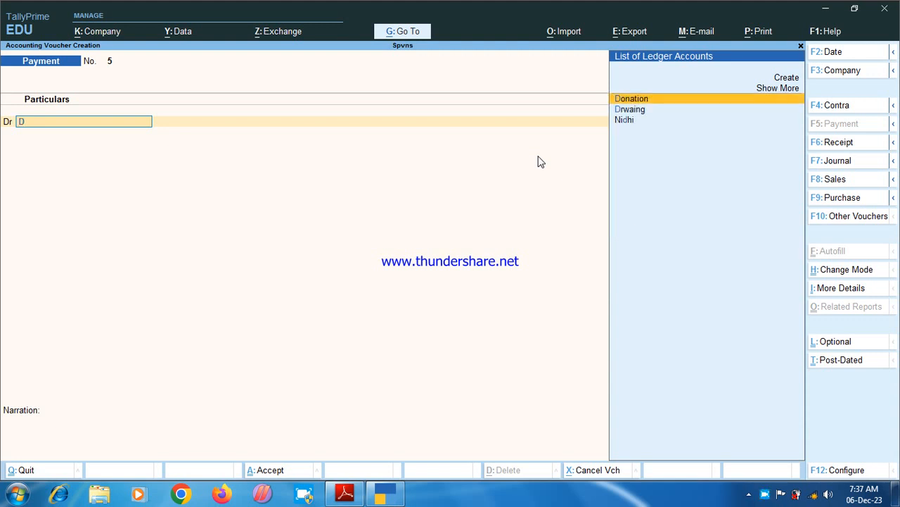
pyautogui.press('Down')
pyautogui.press('Return')
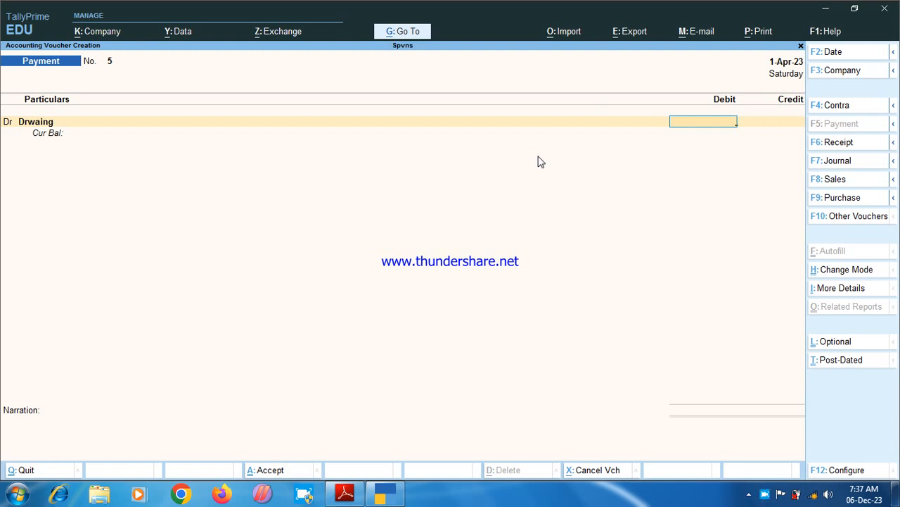
pyautogui.write('2,000')
pyautogui.press('Return')
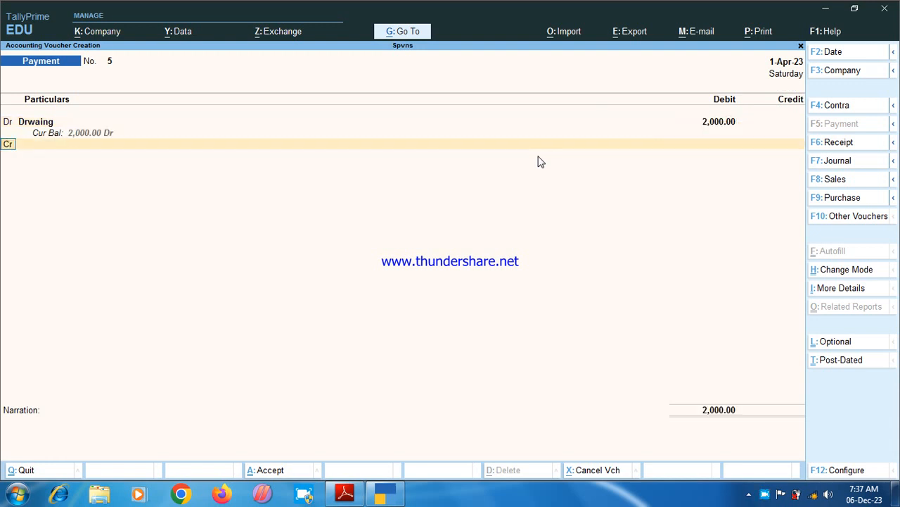
# Credit Cash with 2,000.00 for the Drwaing entry and save the payment voucher
pyautogui.press('Return')
pyautogui.press('Down')
pyautogui.press('Return')
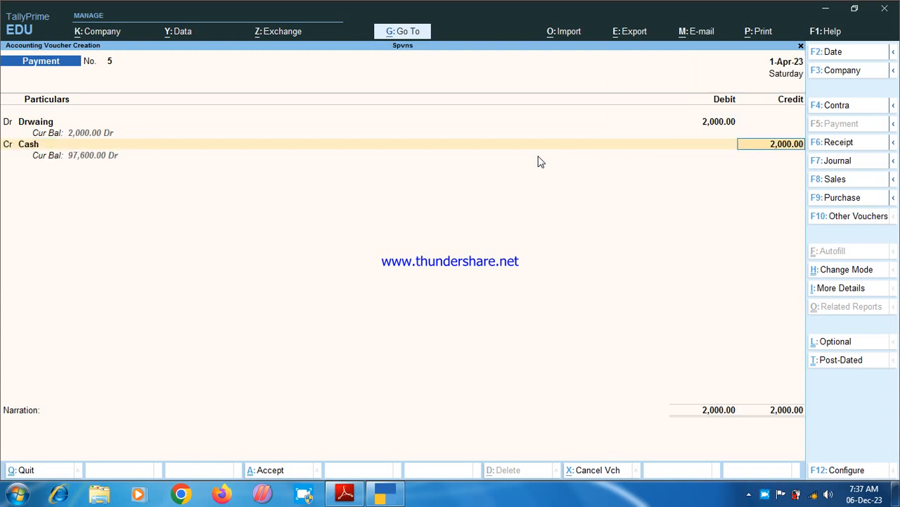
pyautogui.hotkey('ctrl', 'a')
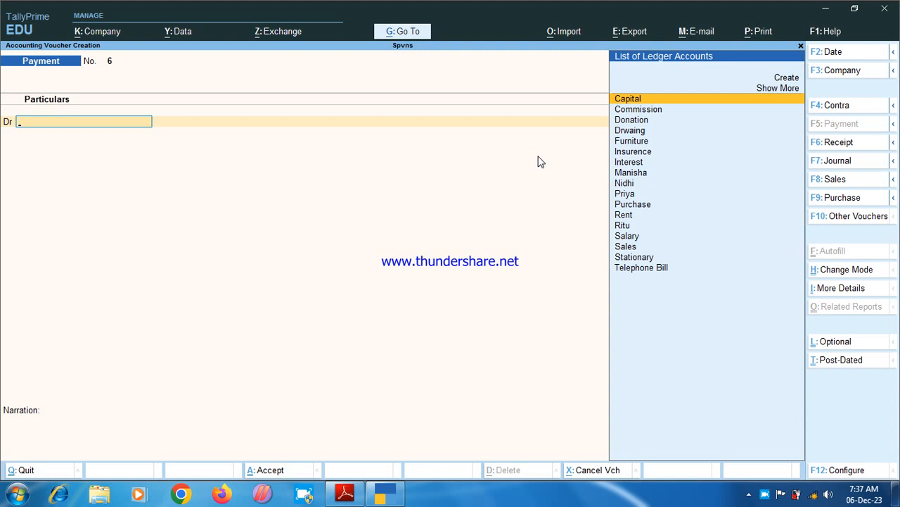
# Start a Receipt voucher and choose Interest as the credited ledger
pyautogui.click(854, 145)
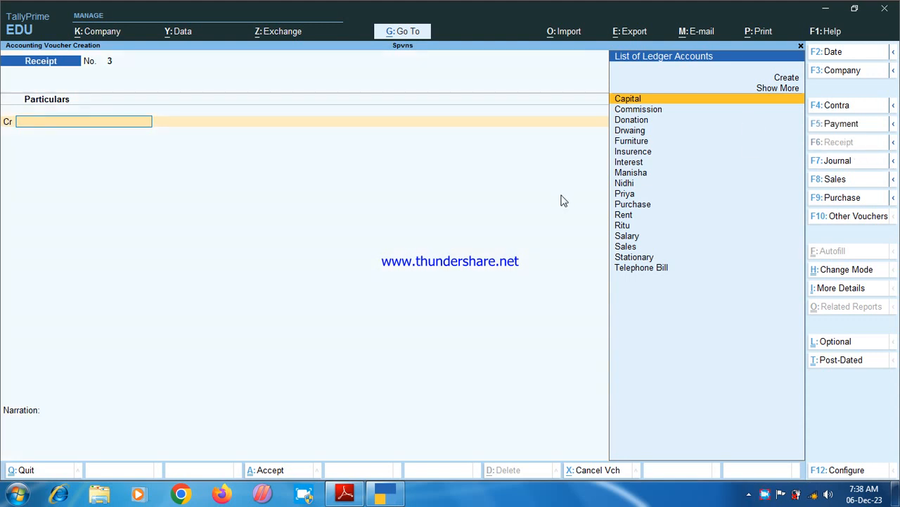
pyautogui.press('Down')
pyautogui.press('Down')
pyautogui.press('Down')
pyautogui.press('Down')
pyautogui.press('Down')
pyautogui.press('Down')
pyautogui.press('Return')
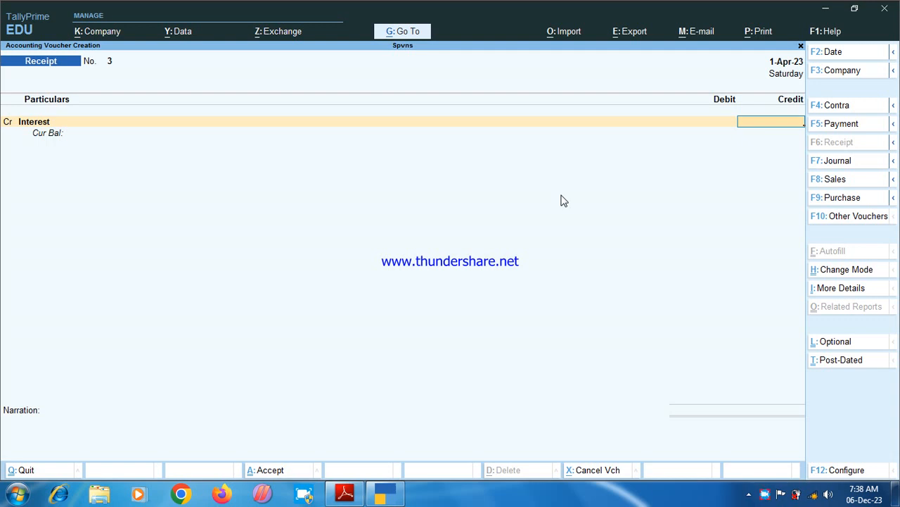
# Set the Interest credit amount to 1200 in the receipt voucher
pyautogui.write('230')
pyautogui.press('BackSpace')
pyautogui.press('BackSpace')
pyautogui.press('BackSpace')
pyautogui.write('1200')
pyautogui.press('Return')
pyautogui.press('Return')
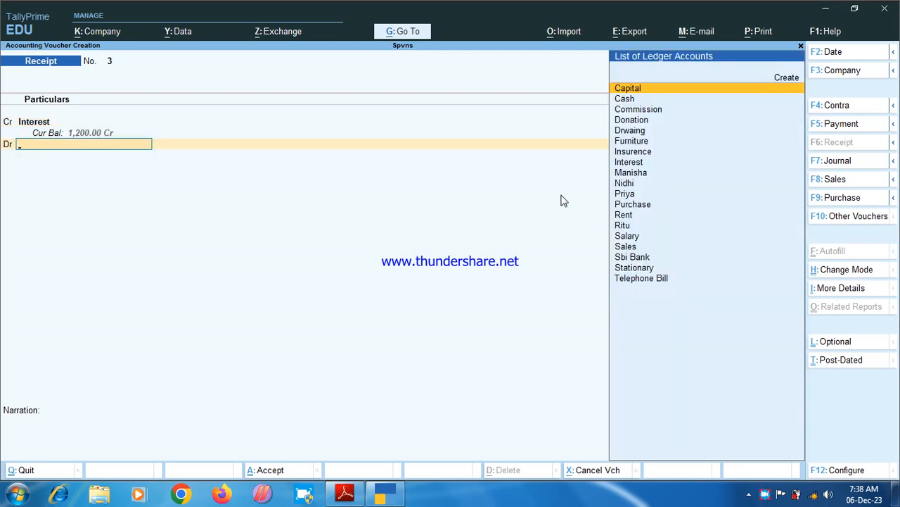
# Debit Cash with 1,200.00 for the interest and save the receipt voucher
pyautogui.press('Down')
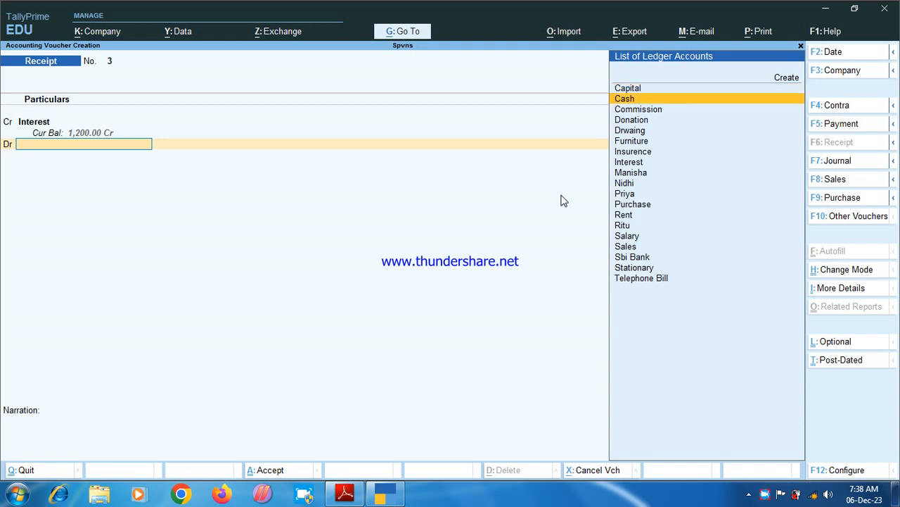
pyautogui.press('Return')
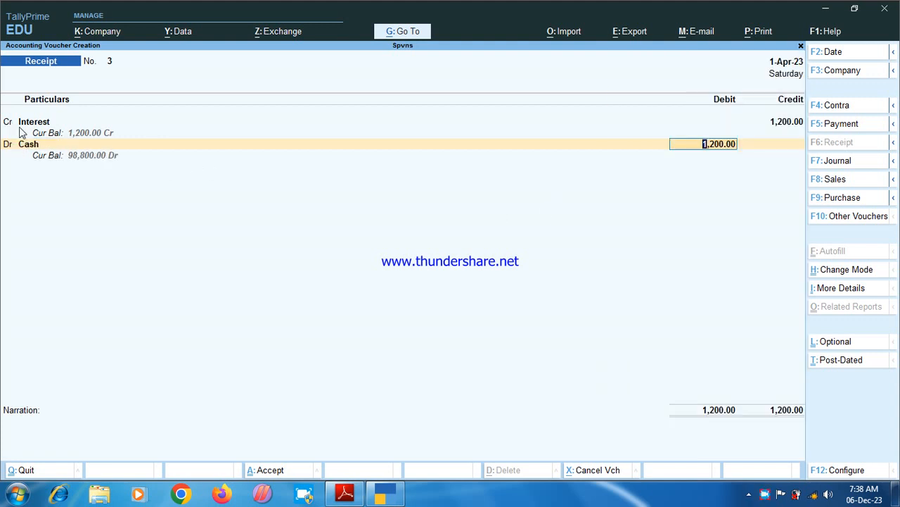
pyautogui.press('Return')
pyautogui.press('Return')
pyautogui.press('Return')
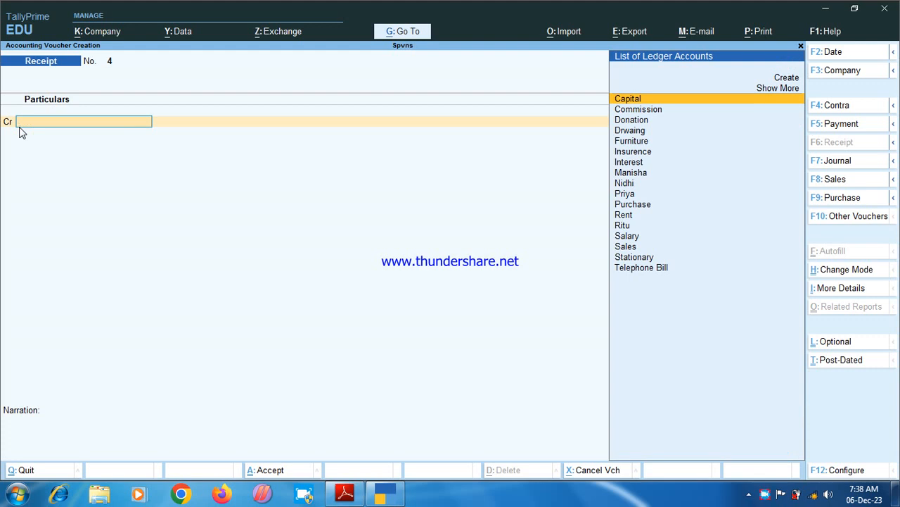
# Start a Sales voucher and change its entry mode to As Voucher
pyautogui.press('F8')
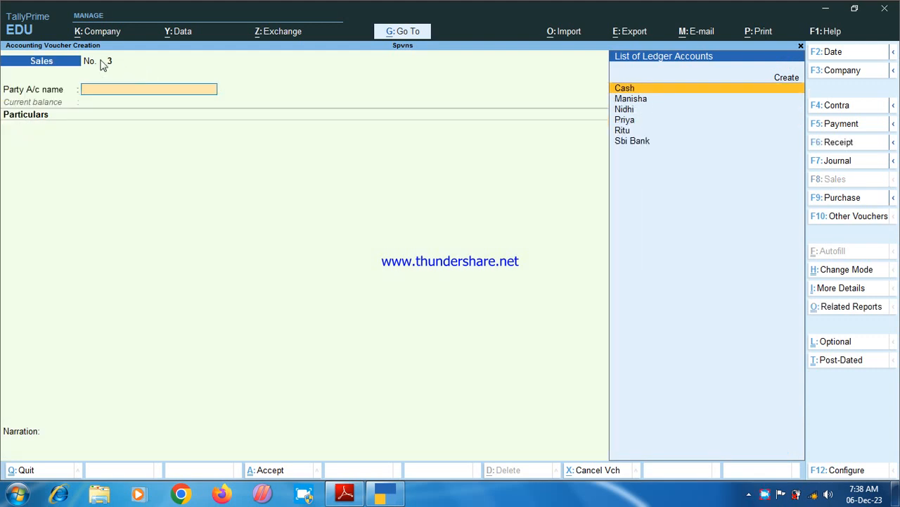
pyautogui.hotkey('ctrl', 'h')
pyautogui.press('Down')
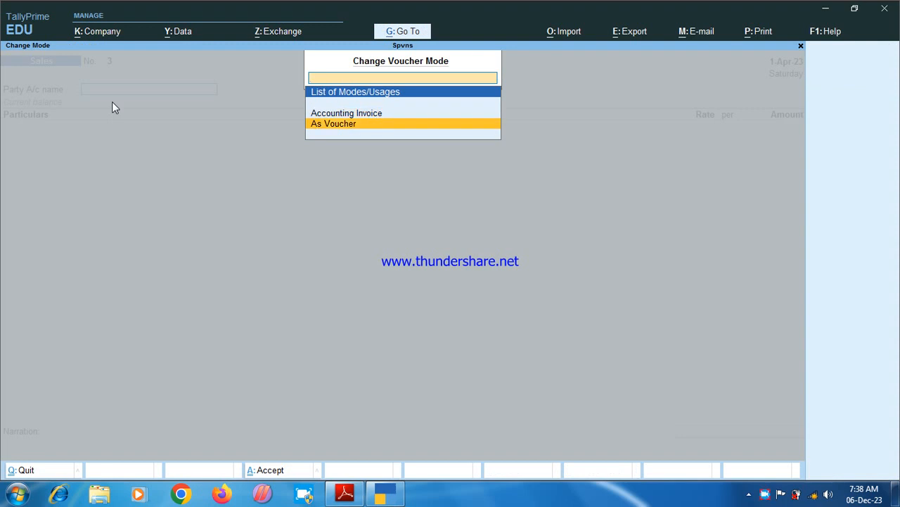
pyautogui.press('Return')
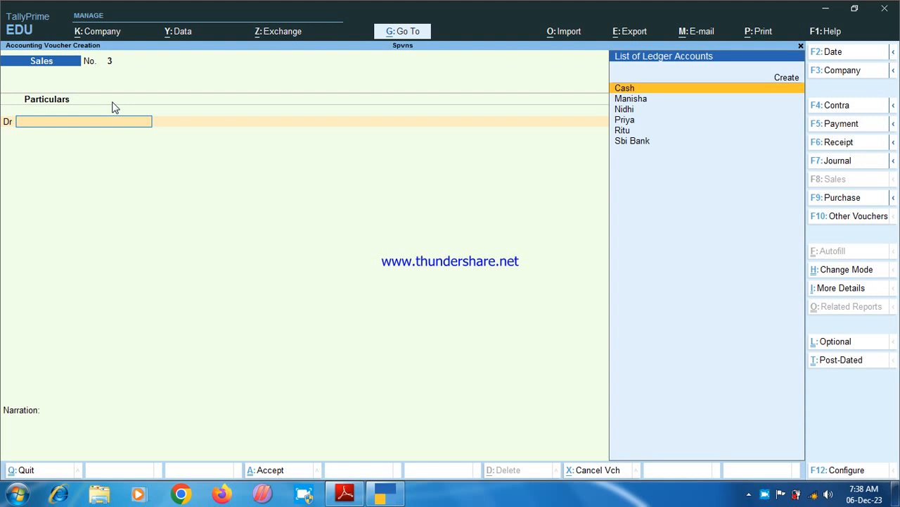
# Debit Cash with 2300 in the sales voucher, keeping Cash as the buyer in the party details
pyautogui.write('c')
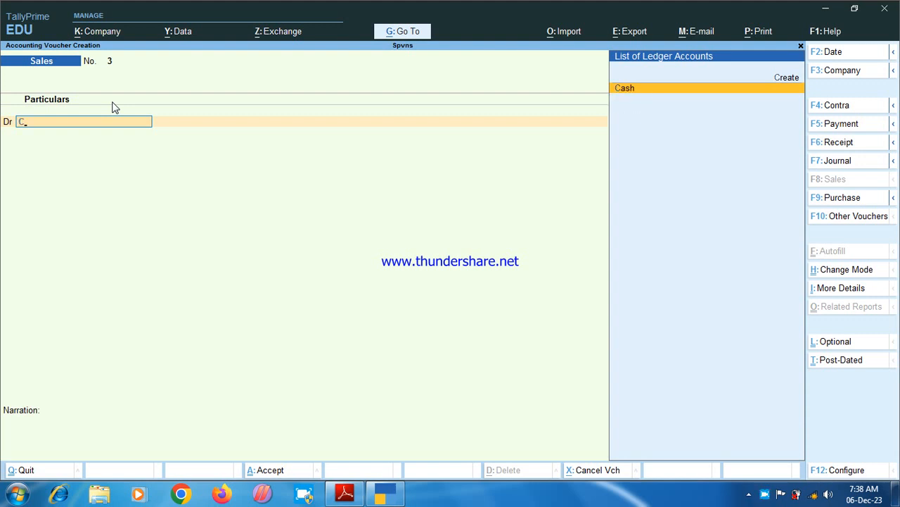
pyautogui.press('Return')
pyautogui.press('Return')
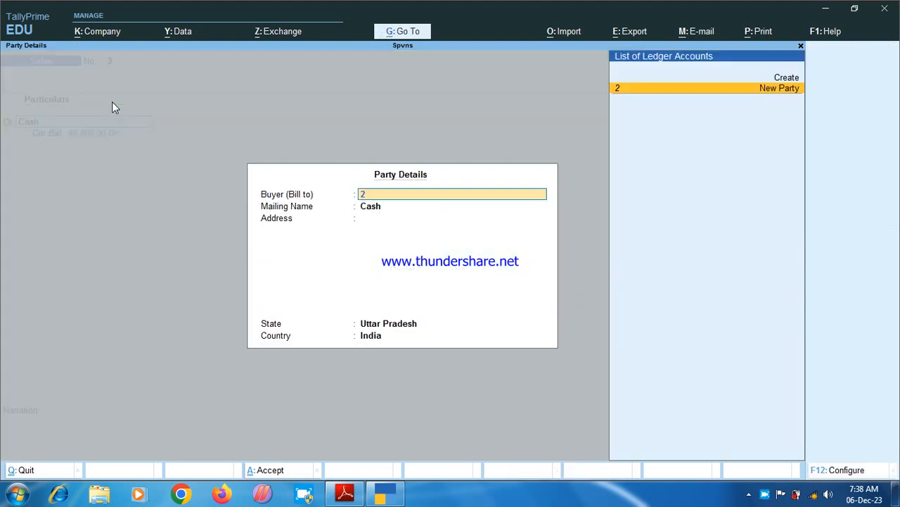
pyautogui.write('23')
pyautogui.press('BackSpace')
pyautogui.press('BackSpace')
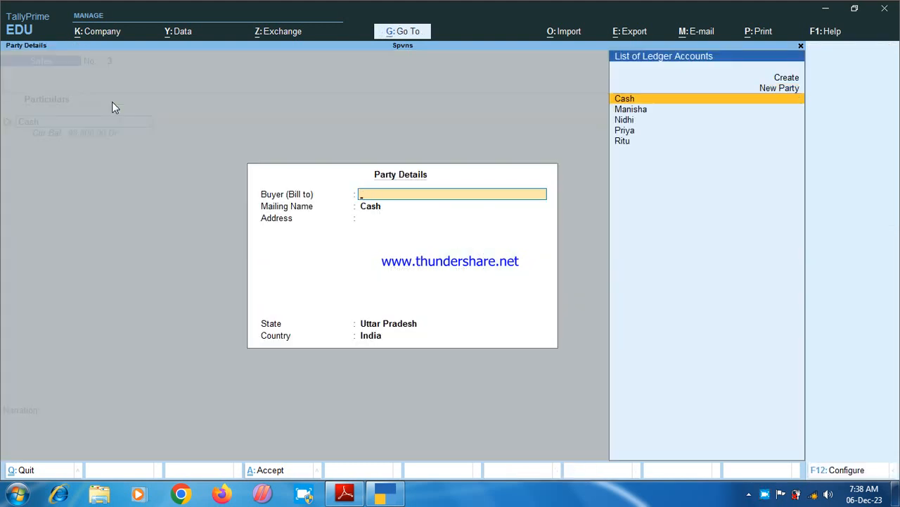
pyautogui.press('Return')
pyautogui.write('2,300')
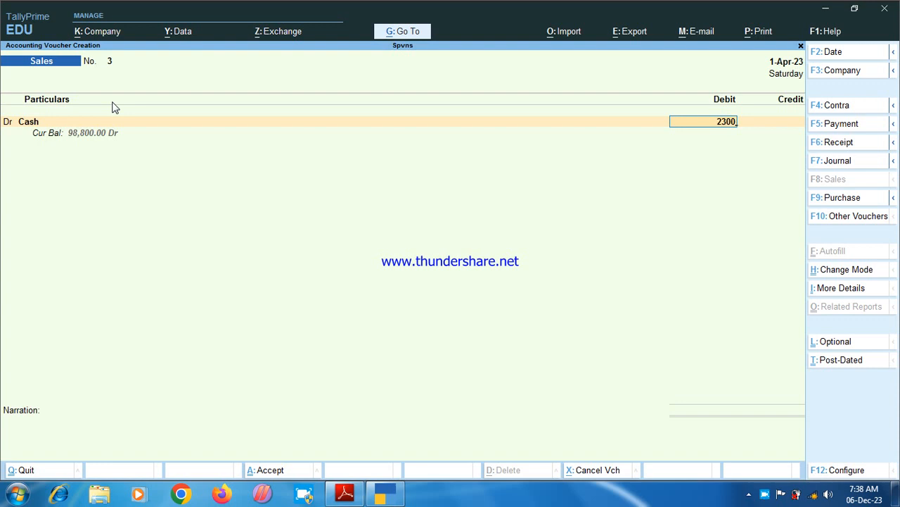
# Credit Sales with 2,300.00 and save the sales voucher without a narration
pyautogui.press('Return')
pyautogui.press('Return')
pyautogui.press('Return')
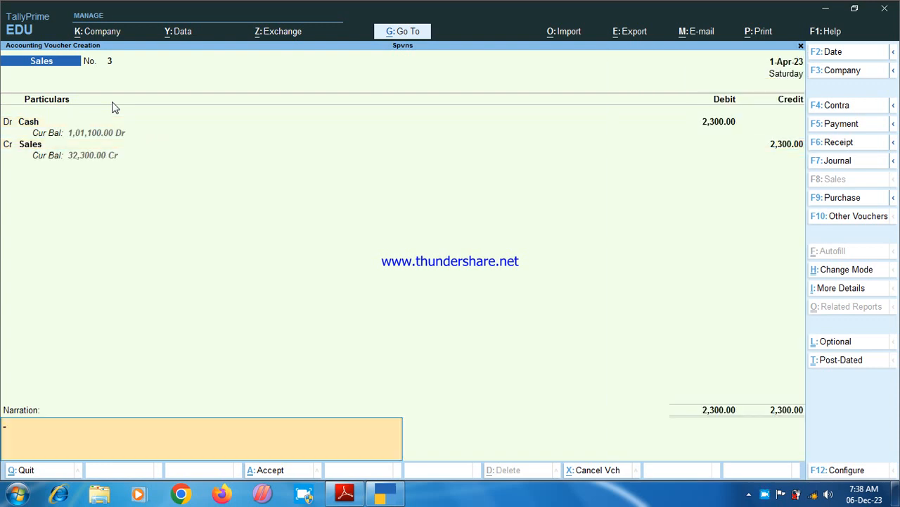
pyautogui.press('Return')
pyautogui.press('Return')
pyautogui.press('Return')
pyautogui.press('Escape')
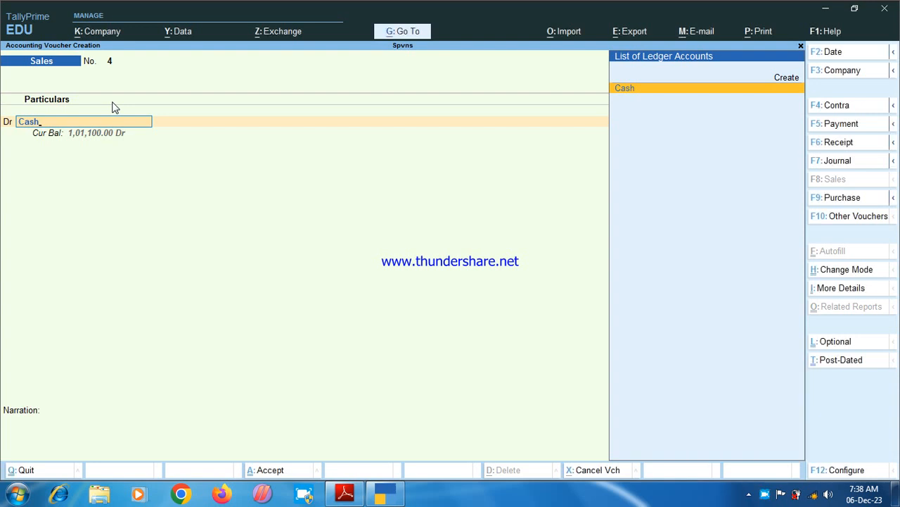
pyautogui.press('BackSpace')
pyautogui.press('BackSpace')
pyautogui.press('BackSpace')
pyautogui.press('BackSpace')
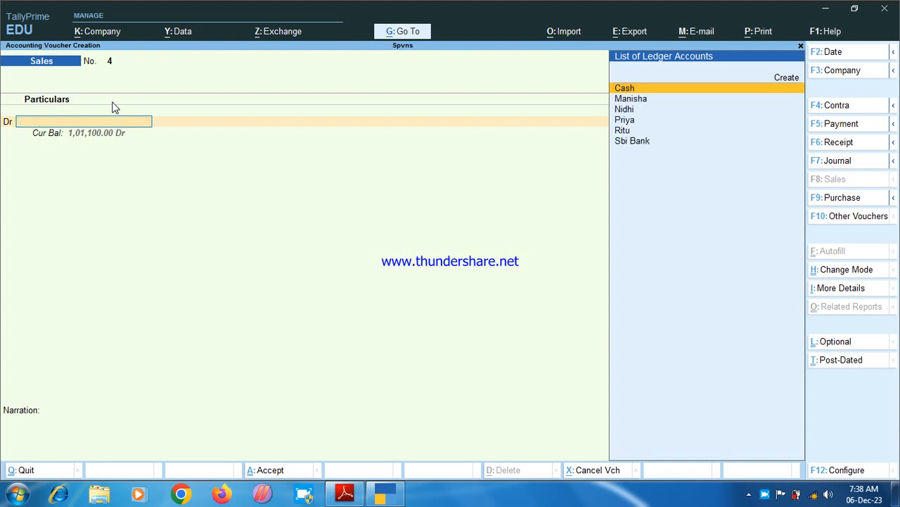
# Start a Payment voucher and debit the Commission ledger with 3000
pyautogui.press('F5')
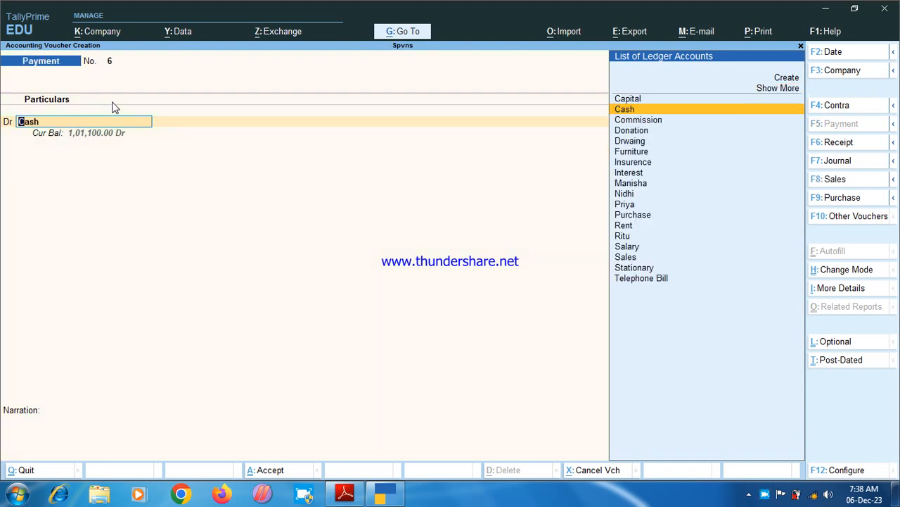
pyautogui.write('C')
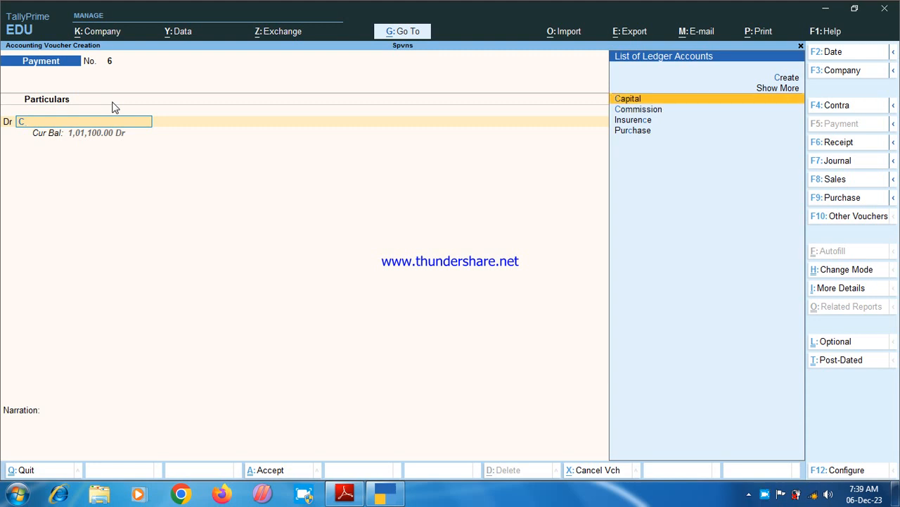
pyautogui.press('Down')
pyautogui.press('Return')
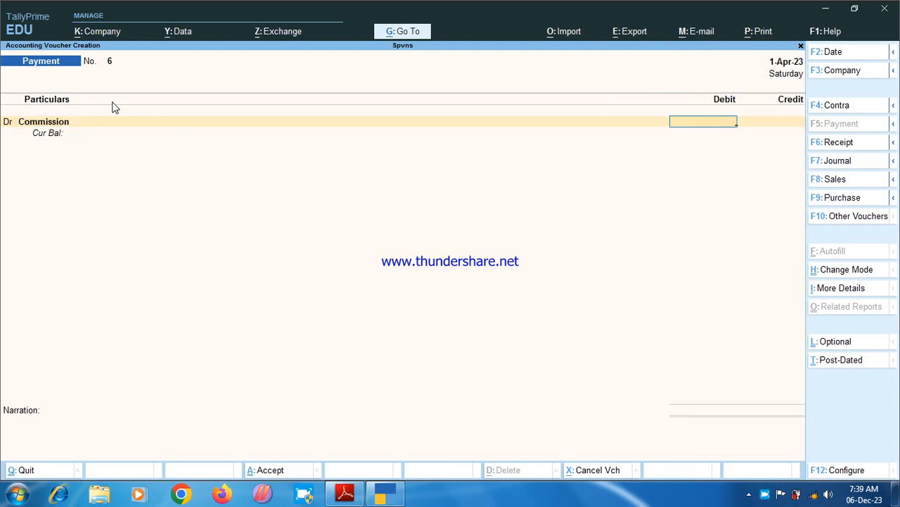
pyautogui.write('3000')
pyautogui.press('Return')
# Credit Sbi Bank with 3,000.00 for the commission
pyautogui.press('Down')
pyautogui.press('Down')
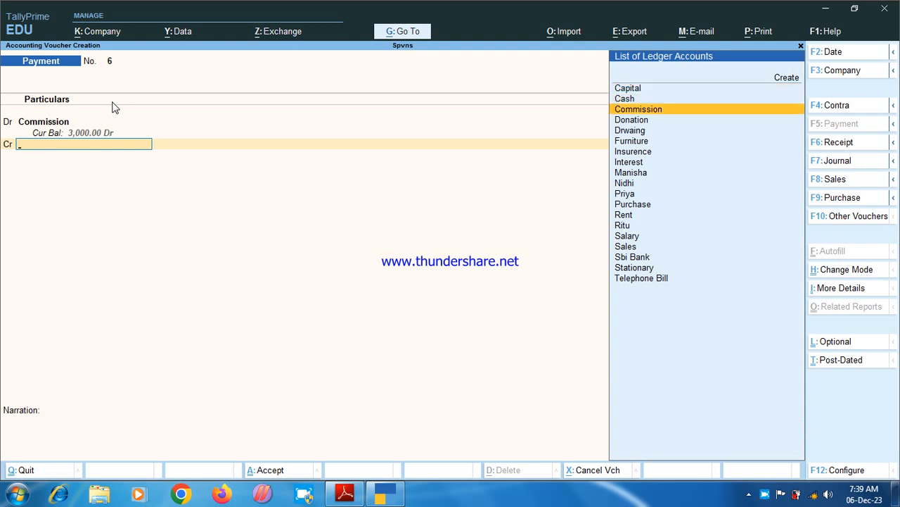
pyautogui.write('S')
pyautogui.press('Down')
pyautogui.press('Down')
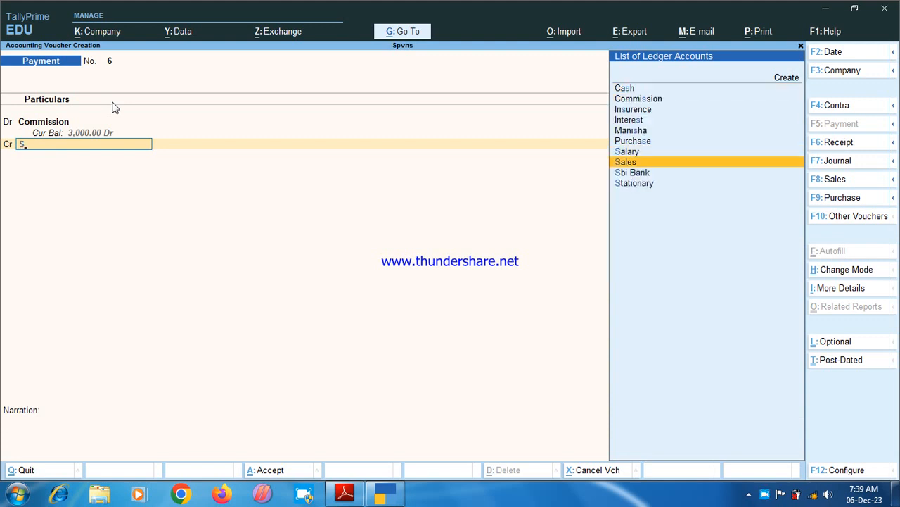
pyautogui.press('Return')
pyautogui.press('Return')
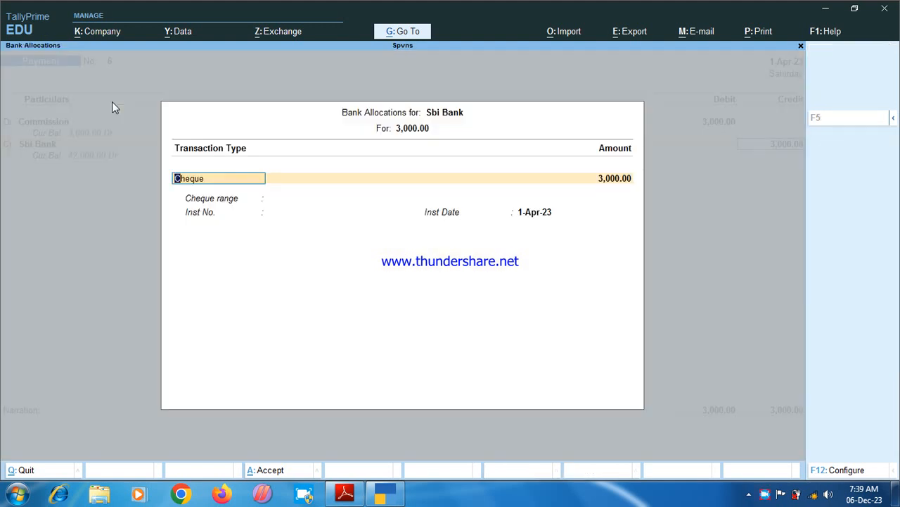
# Accept the Cheque bank allocation dated 1-Apr-23 and save the commission payment voucher
pyautogui.press('Return')
pyautogui.press('Return')
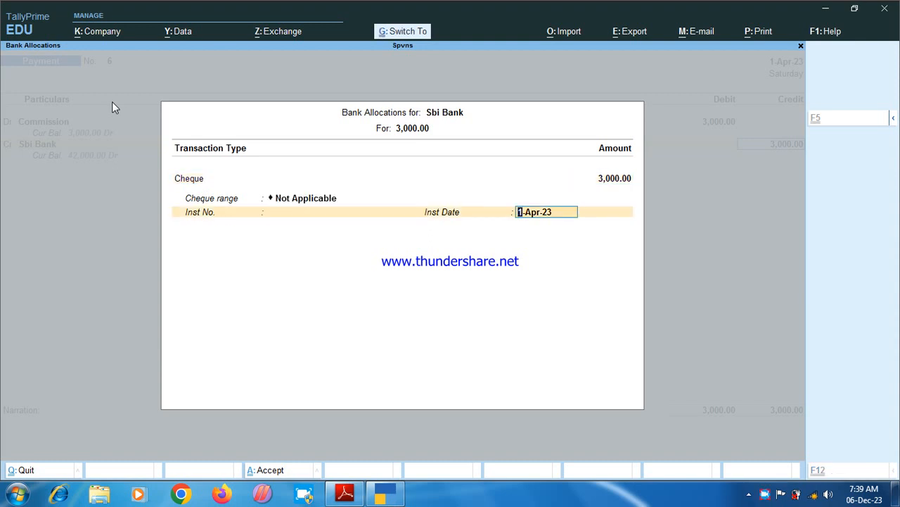
pyautogui.hotkey('ctrl', 'a')
pyautogui.press('Return')
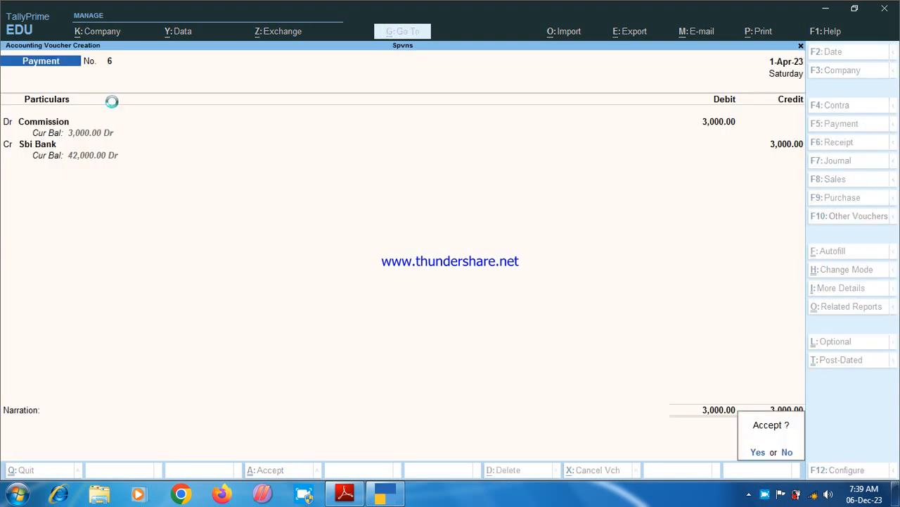
pyautogui.press('Return')
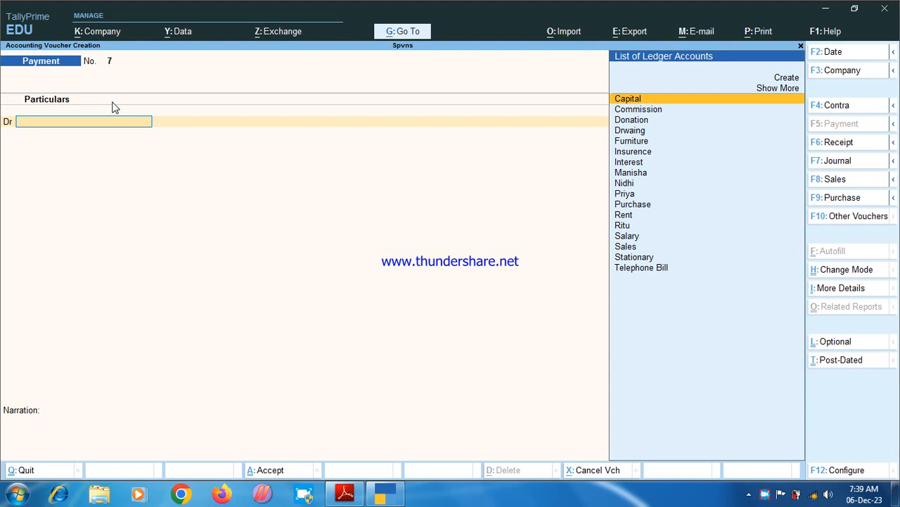
# Debit the Telephone Bill ledger with 2000 in the new payment voucher
pyautogui.write('t')
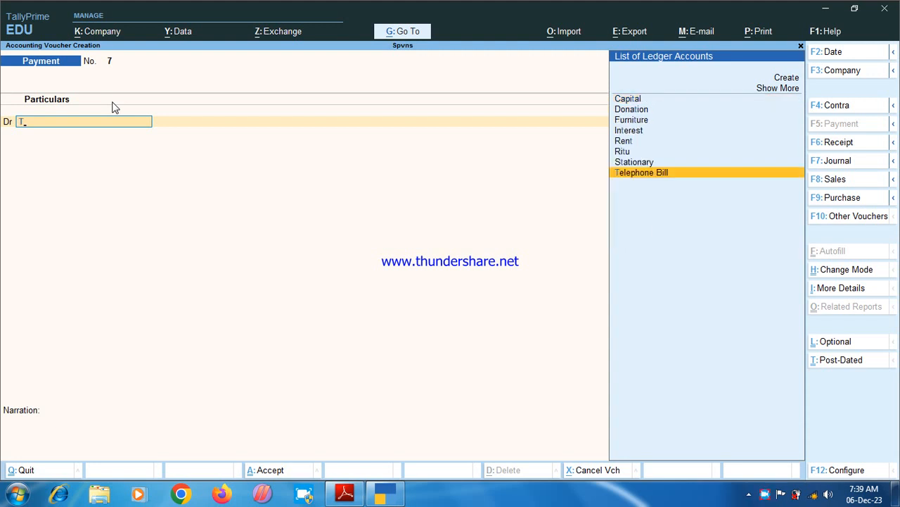
pyautogui.press('Return')
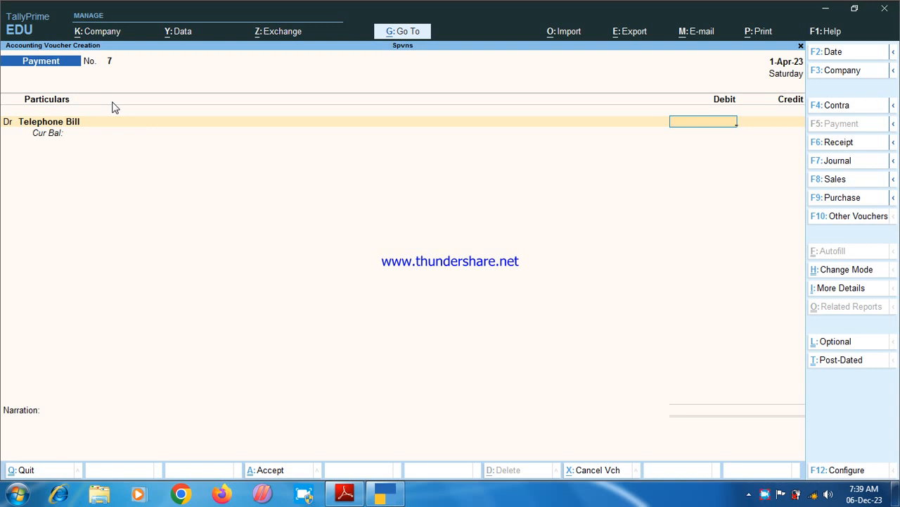
pyautogui.write('2000')
pyautogui.press('Return')
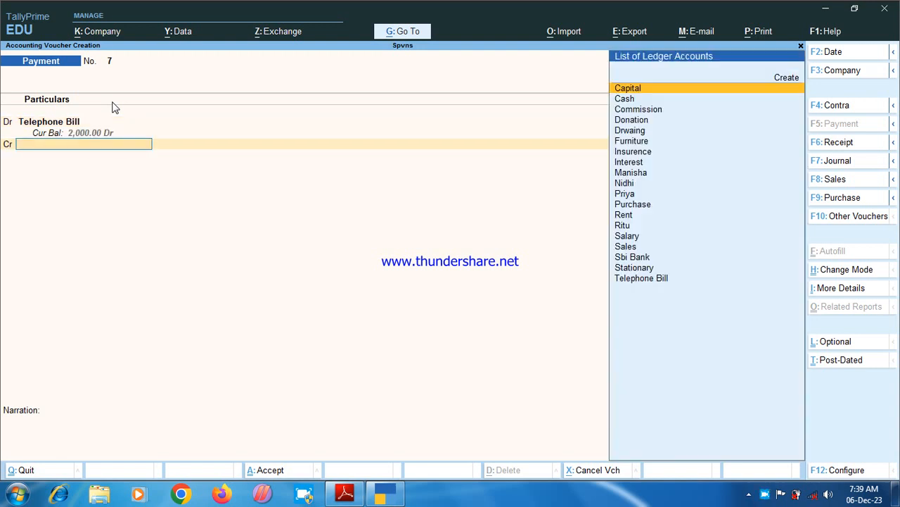
# Credit Sbi Bank with 2,000.00 for the telephone bill, accept the default bank allocation and save the payment voucher
pyautogui.write('s')
pyautogui.press('Down')
pyautogui.press('Down')
pyautogui.press('Return')
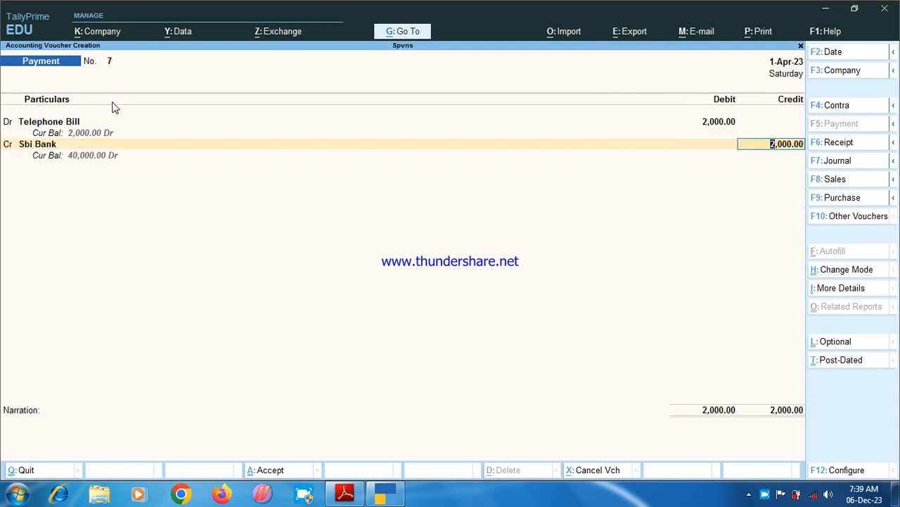
pyautogui.press('Return')
pyautogui.press('Return')
pyautogui.press('Return')
pyautogui.press('Return')
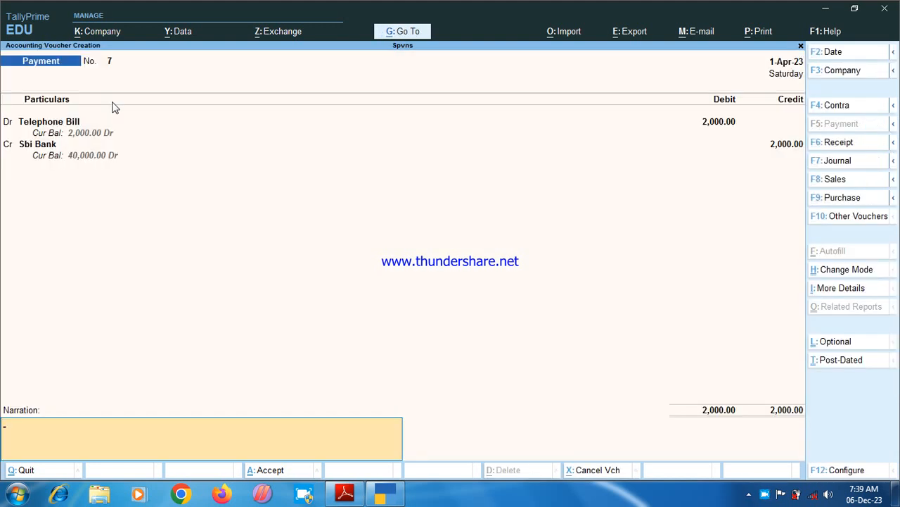
pyautogui.press('Return')
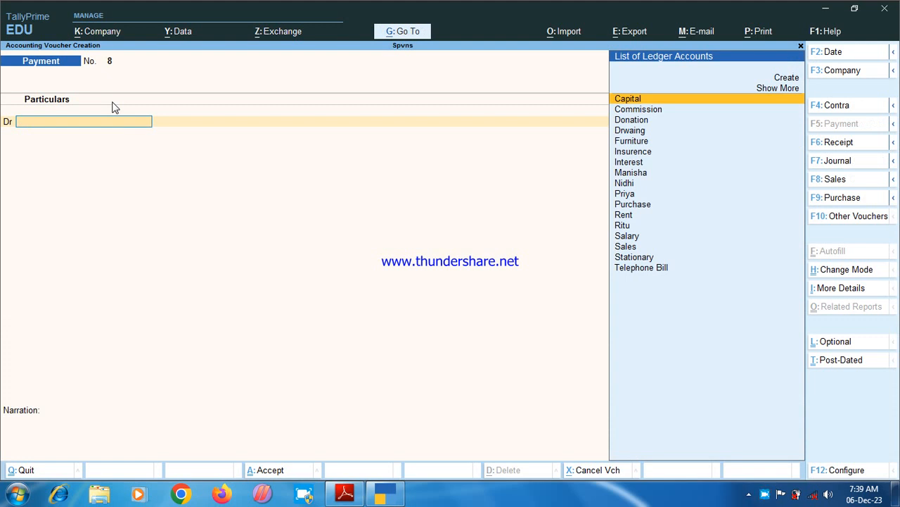
# Debit the Salary ledger with 12000 in the new payment voucher
pyautogui.write('S')
pyautogui.press('Down')
pyautogui.press('Up')
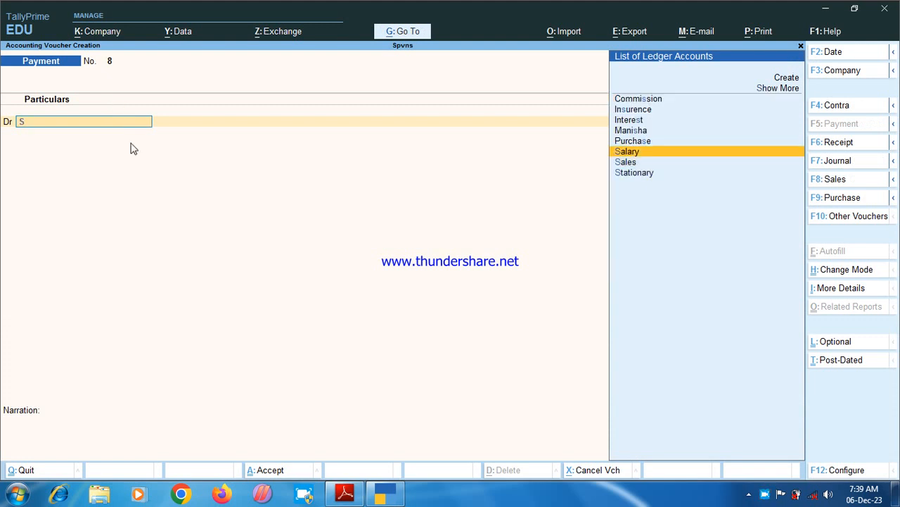
pyautogui.press('Return')
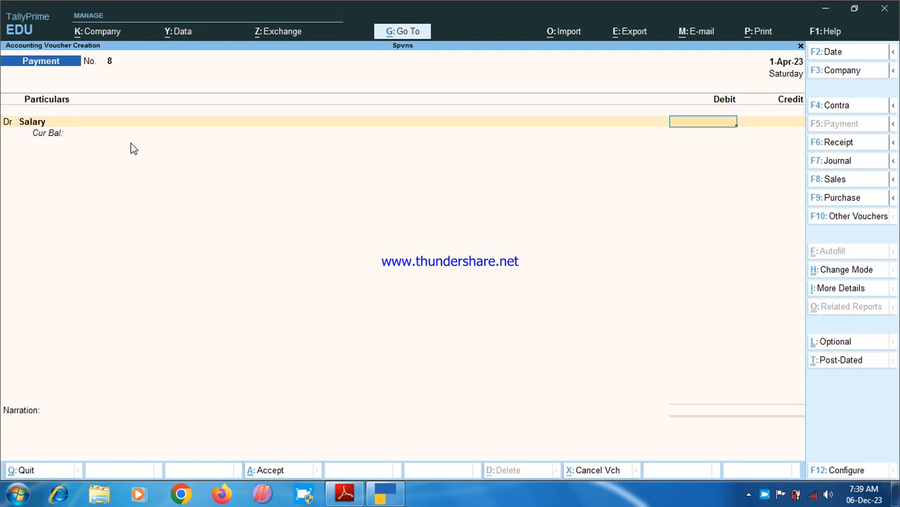
pyautogui.write('12000')
pyautogui.press('Return')
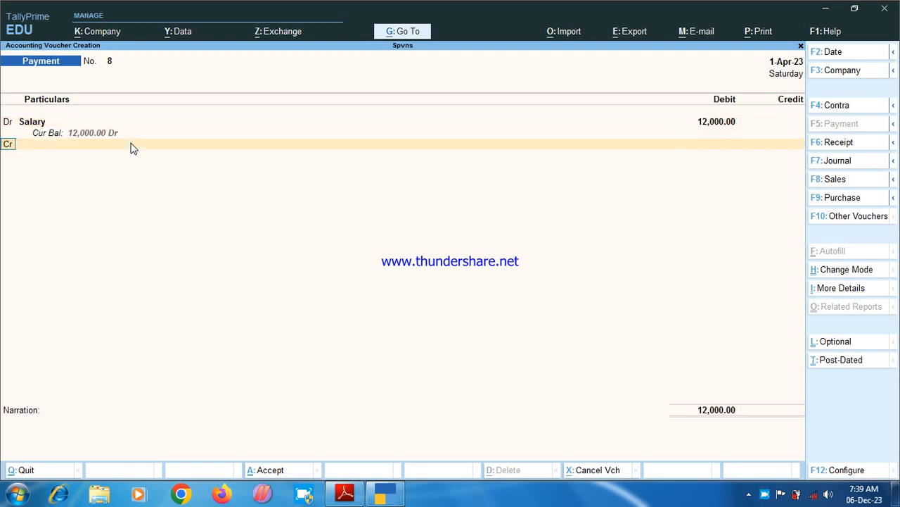
# Credit Cash with 12,000.00 for the salary and save the payment voucher
pyautogui.press('Down')
pyautogui.press('Return')
pyautogui.press('Return')
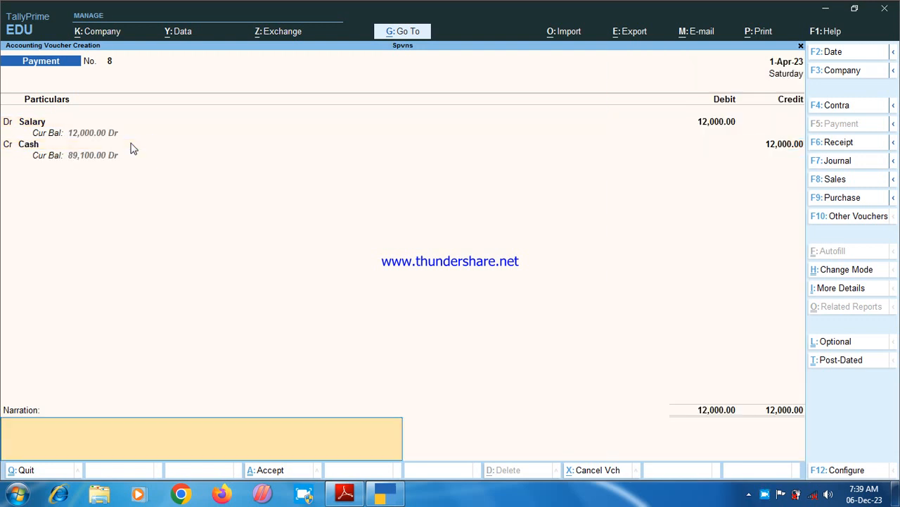
pyautogui.press('Return')
pyautogui.press('Return')
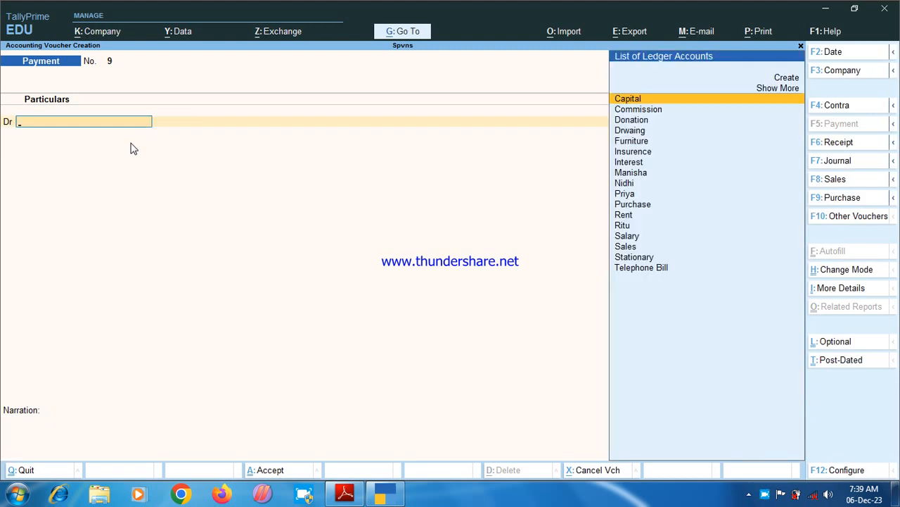
# Review the saved vouchers one by one, going back from the salary payment to the first entries and forward again
pyautogui.press('pageup')
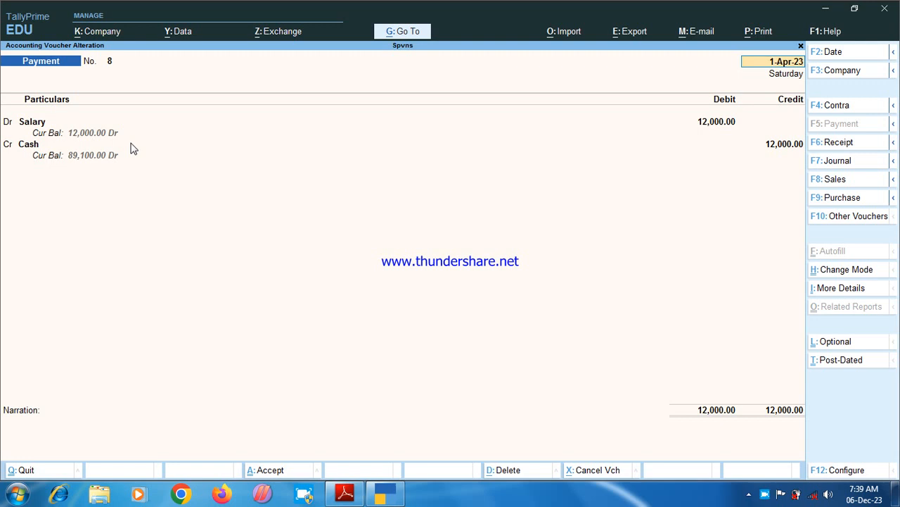
pyautogui.press('pageup')
pyautogui.press('pageup')
pyautogui.press('pageup')
pyautogui.press('pageup')
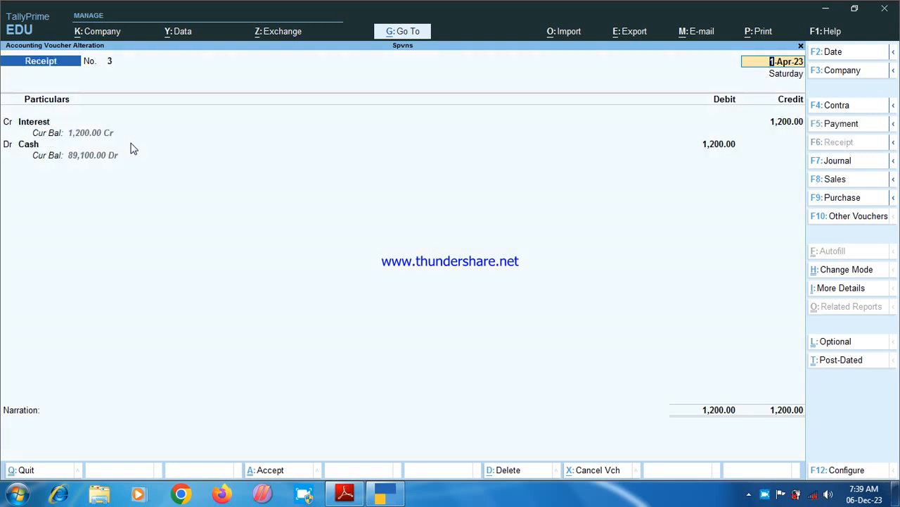
pyautogui.press('pageup')
pyautogui.press('pageup')
pyautogui.press('pageup')
pyautogui.press('pageup')
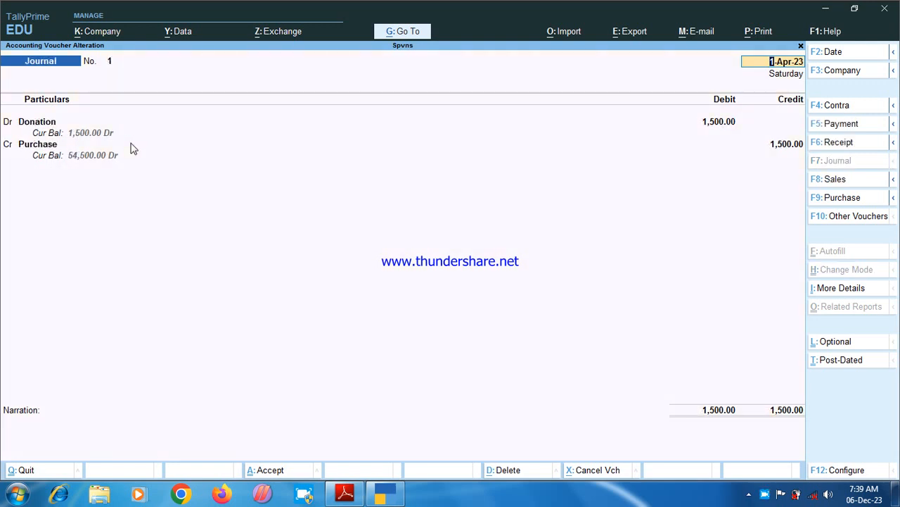
pyautogui.press('pageup')
pyautogui.press('pageup')
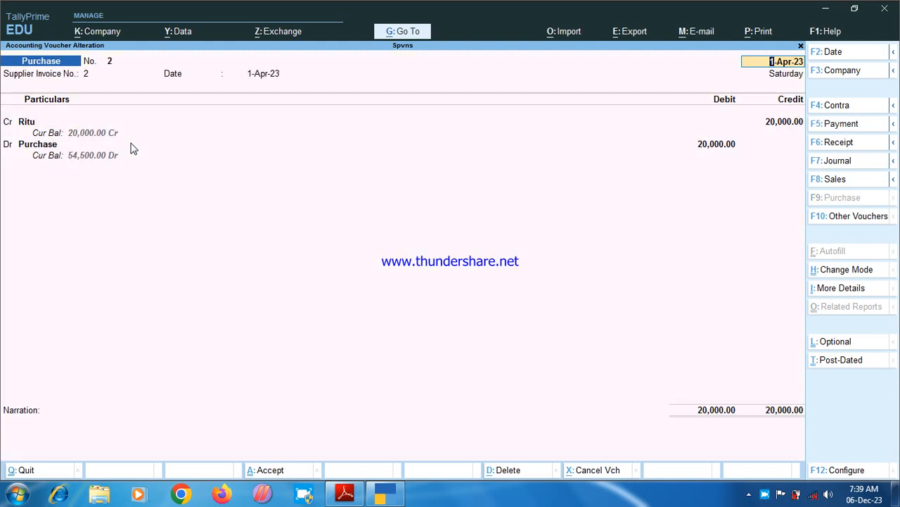
pyautogui.press('pageup')
pyautogui.press('pageup')
pyautogui.press('pageup')
pyautogui.press('pageup')
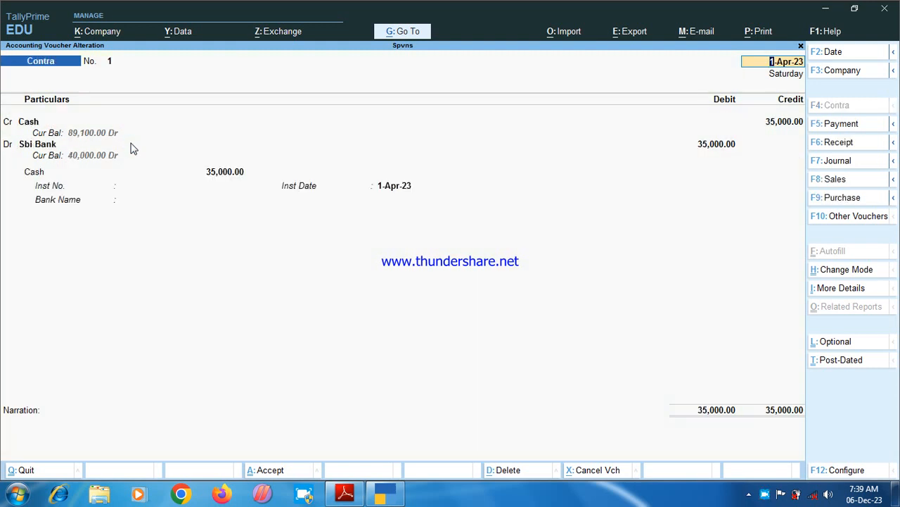
pyautogui.press('pageup')
pyautogui.press('pageup')
pyautogui.press('pageup')
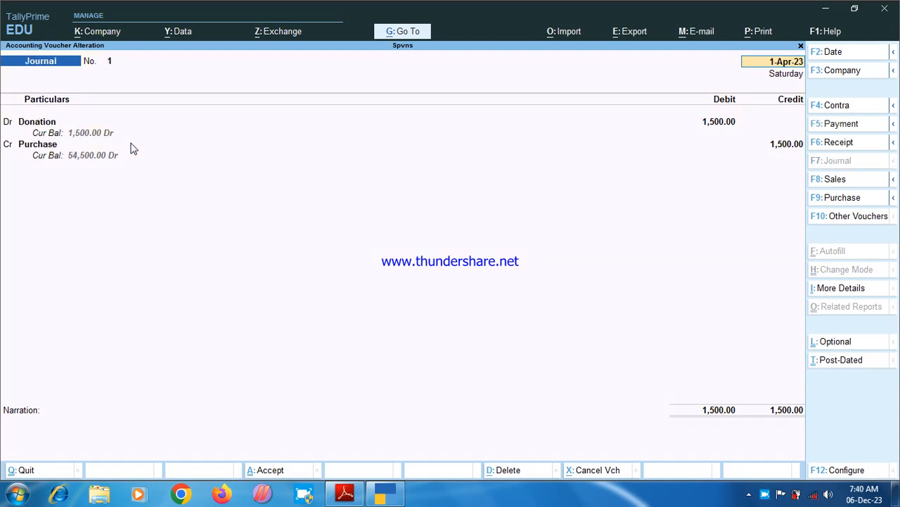
pyautogui.press('pagedown')
pyautogui.press('pagedown')
pyautogui.press('pagedown')
pyautogui.press('pagedown')
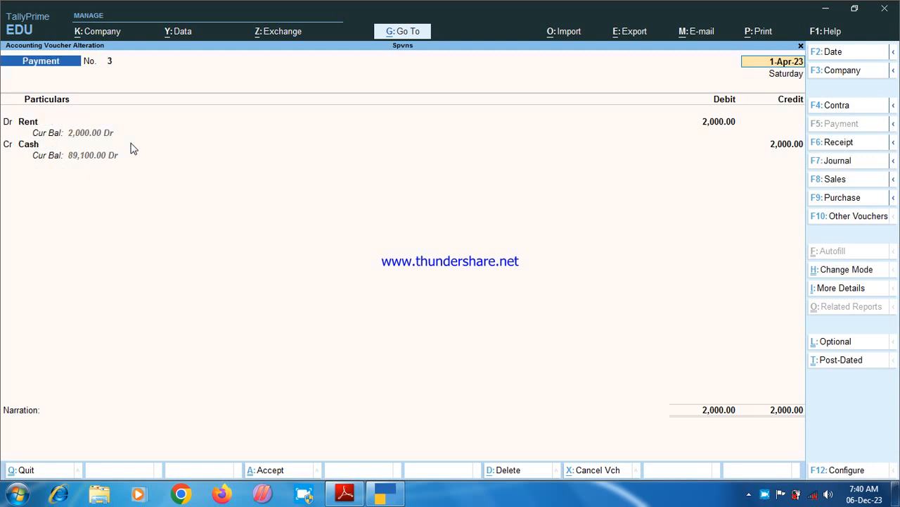
pyautogui.press('Return')
pyautogui.press('Return')
pyautogui.press('Return')
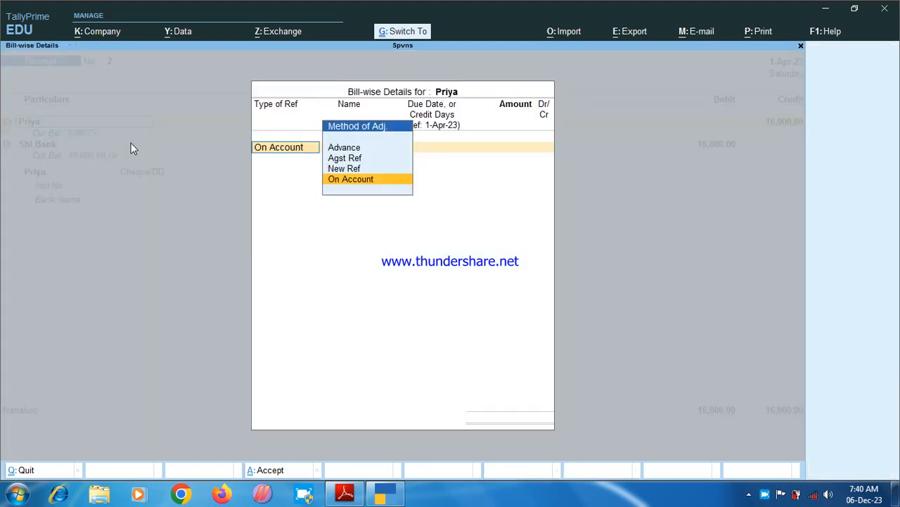
pyautogui.press('BackSpace')
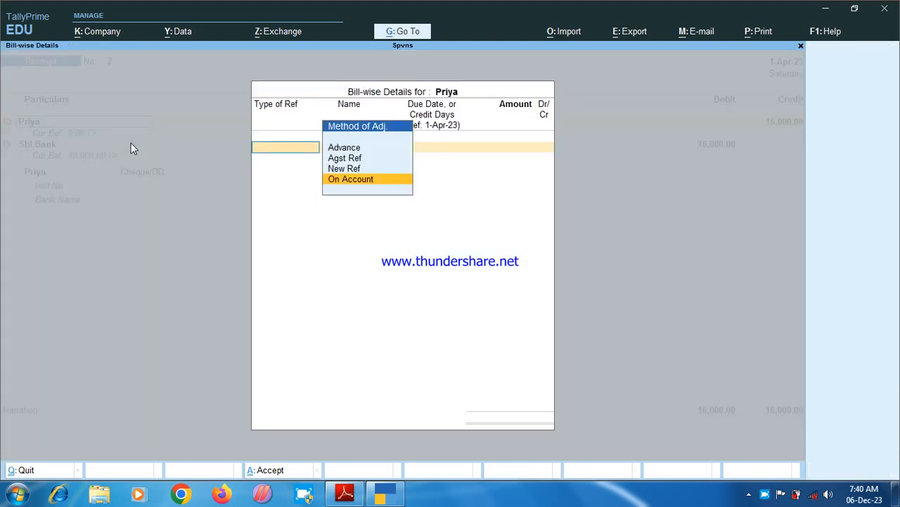
pyautogui.press('Escape')
pyautogui.press('y')
pyautogui.press('BackSpace')
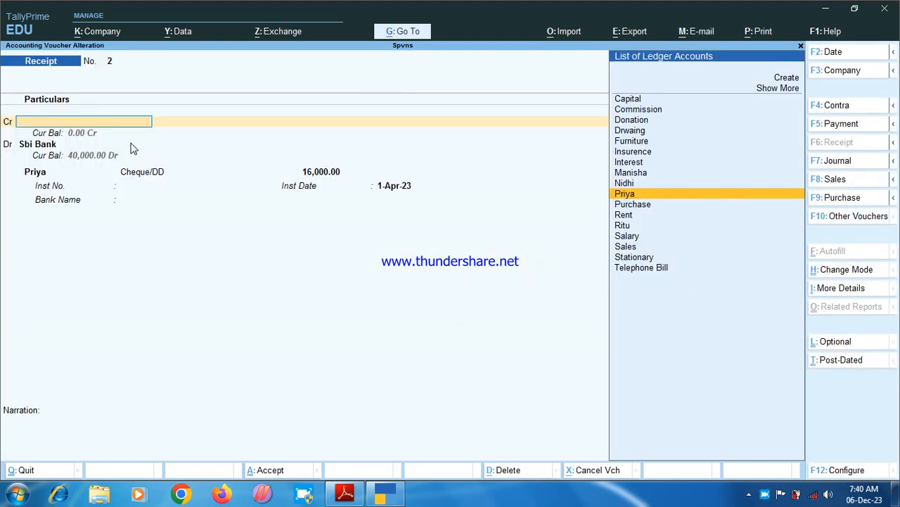
pyautogui.press('Escape')
pyautogui.press('y')
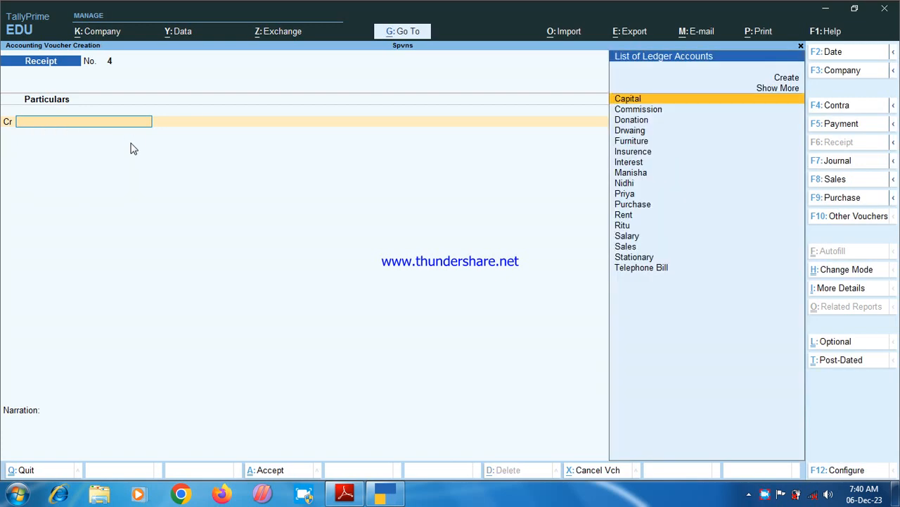
# Leave voucher entry and view the Day Book for 1-Apr-23 in detailed format
pyautogui.press('Escape')
pyautogui.press('y')
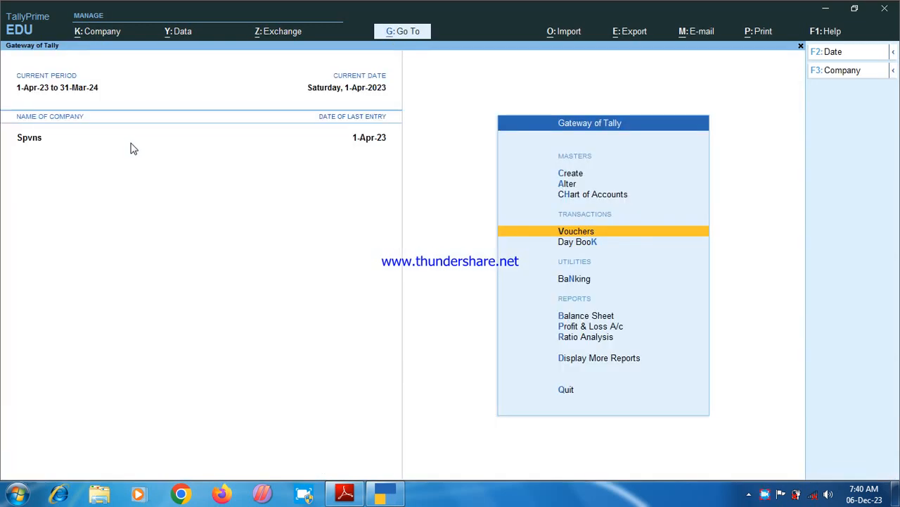
pyautogui.press('Down')
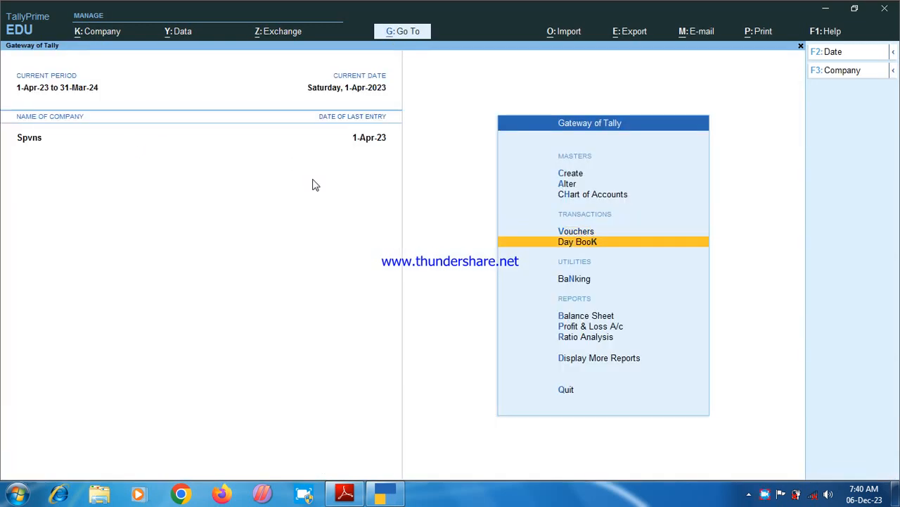
pyautogui.press('Return')
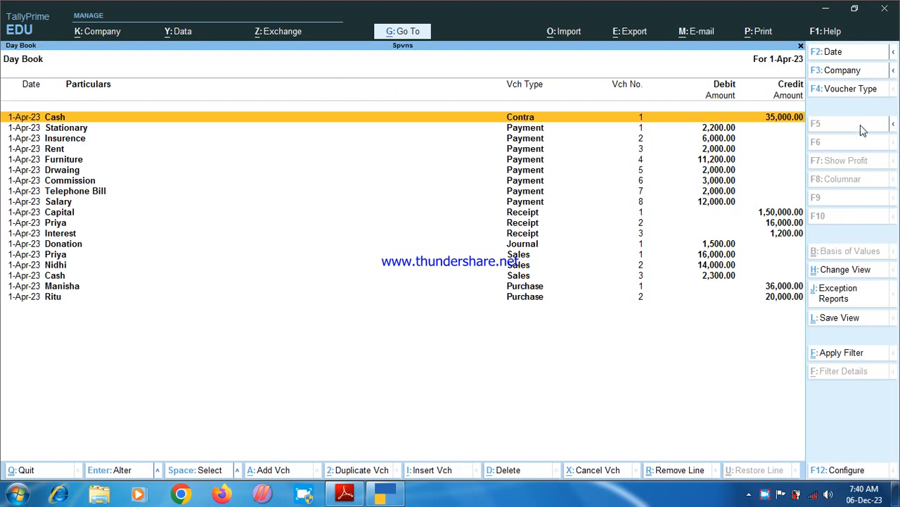
pyautogui.press('ctrl')
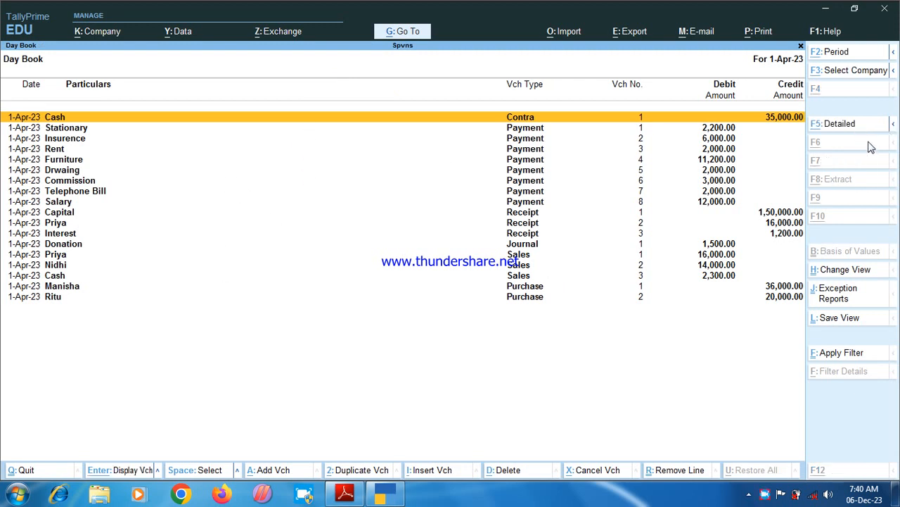
pyautogui.hotkey('alt', 'F5')
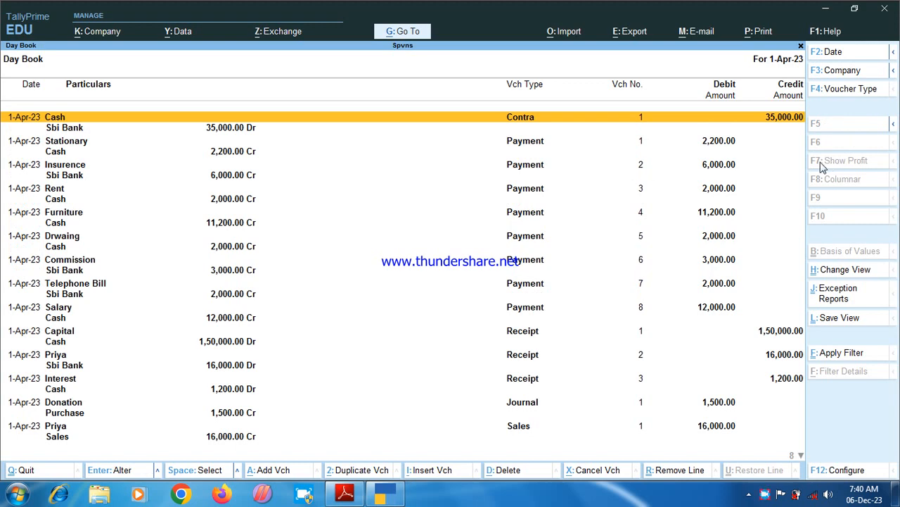
pyautogui.press('Escape')
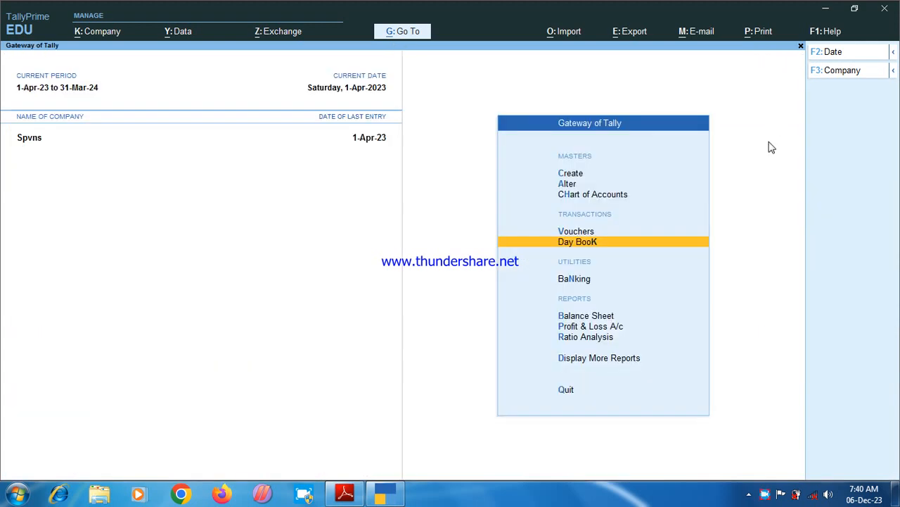
# View the Balance Sheet in detailed format with the ledgers and groups under each heading
pyautogui.press('Down')
pyautogui.press('Down')
pyautogui.press('Return')
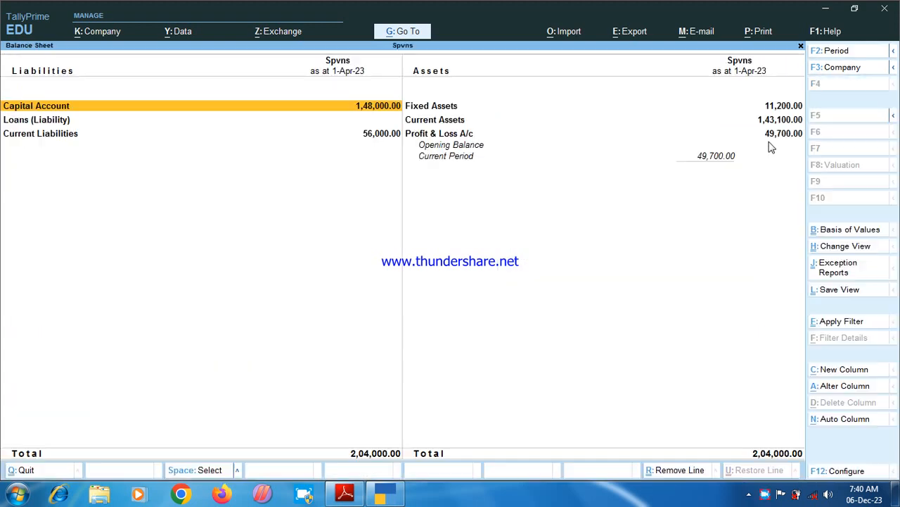
pyautogui.hotkey('alt', 'F5')
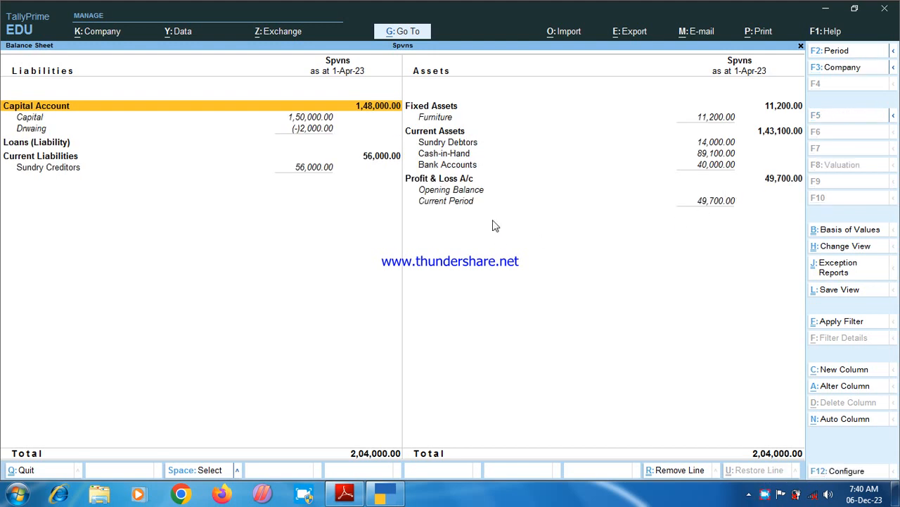
pyautogui.press('Escape')
# View the Profit & Loss A/c in detailed format with the individual income and expense ledgers
pyautogui.press('Down')
pyautogui.press('Return')
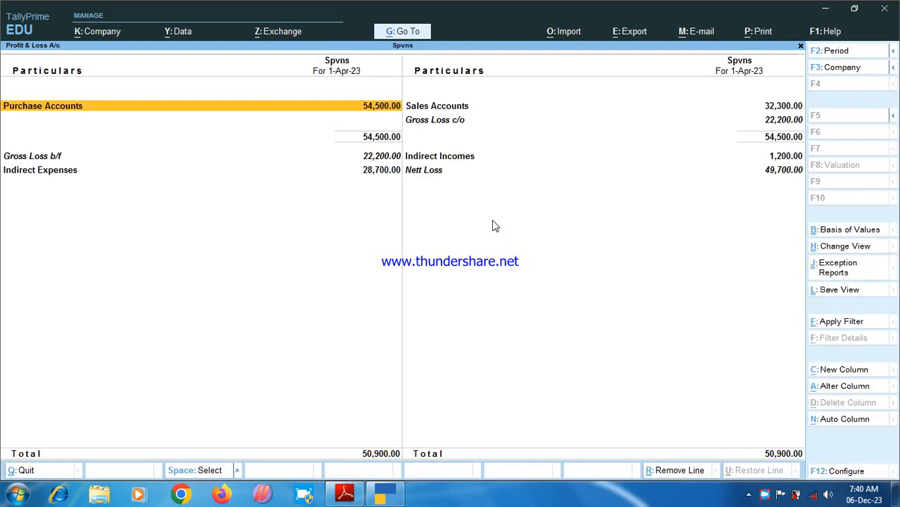
pyautogui.hotkey('alt', 'F5')
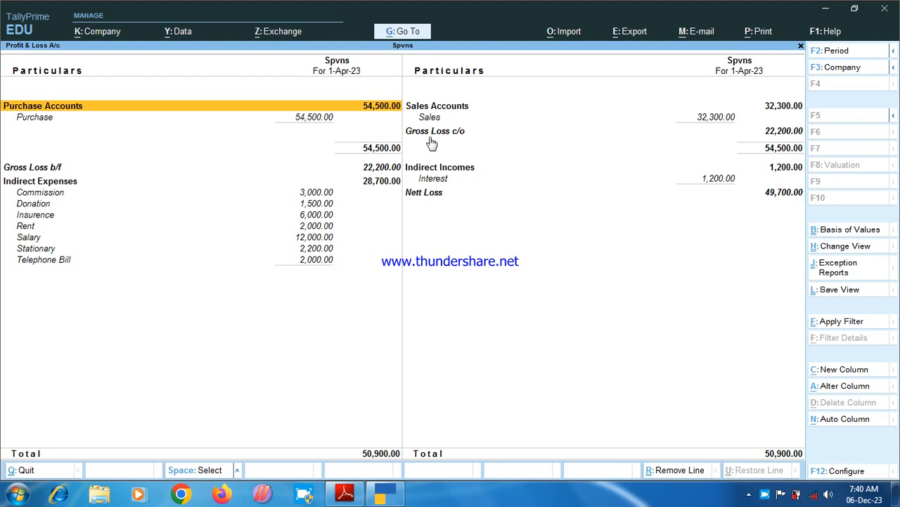
# Close the Profit & Loss report and quit TallyPrime
pyautogui.press('Escape')
pyautogui.press('Escape')
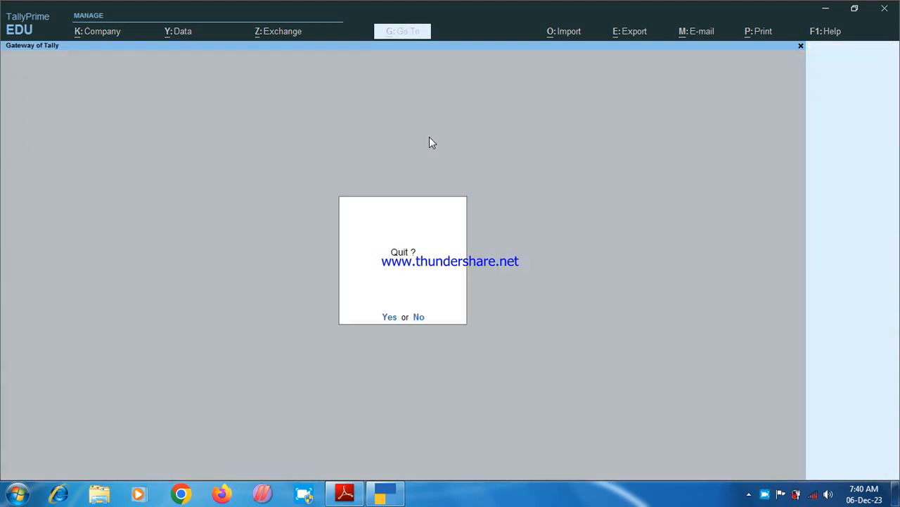
pyautogui.press('Return')
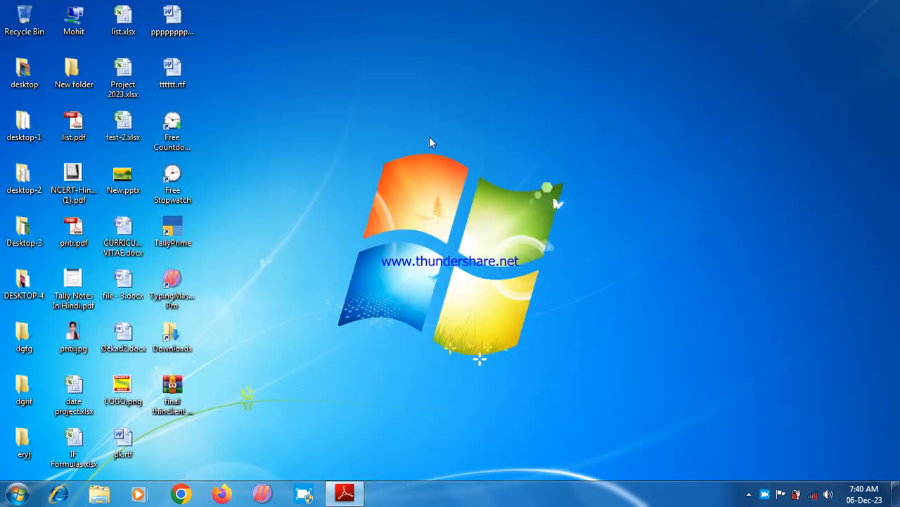
# Open the NCERT Hindi Class 11 Accountancy PDF in Adobe Reader and view the April transaction list on page 75
pyautogui.doubleClick(78, 170)
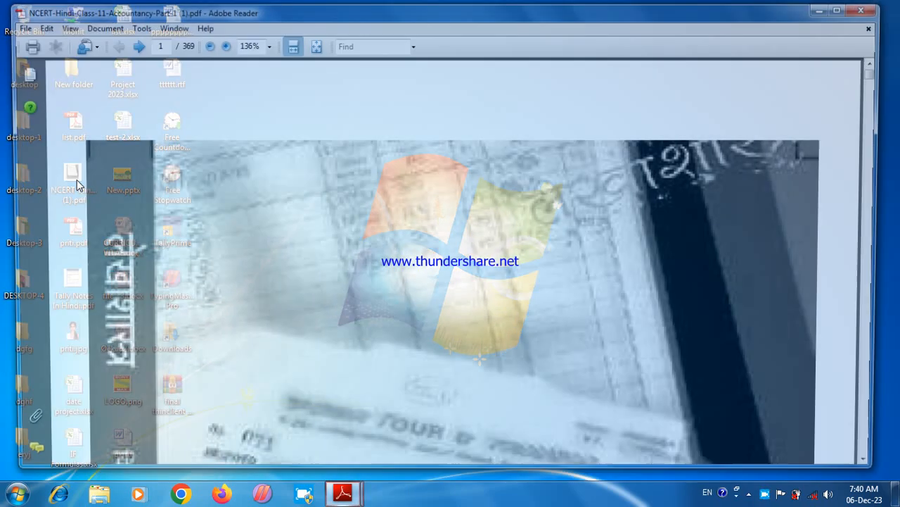
pyautogui.click(143, 44)
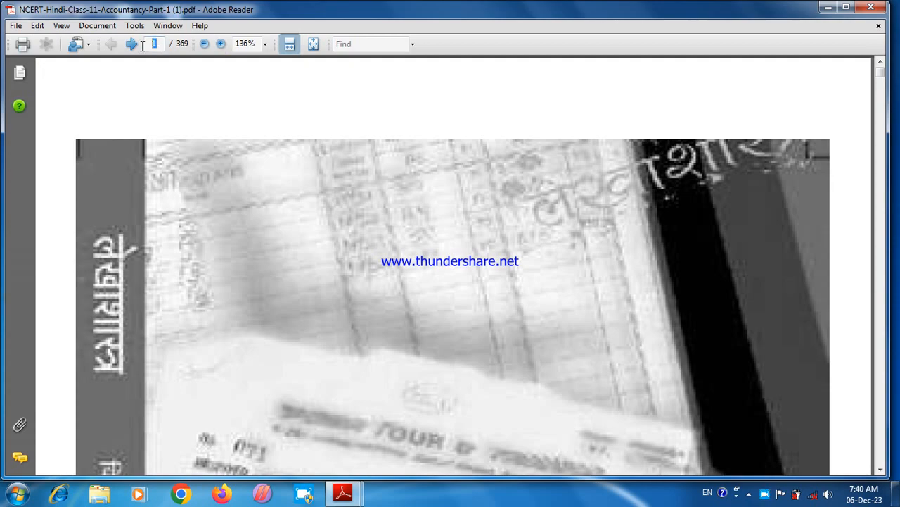
pyautogui.write('75')
pyautogui.press('Return')
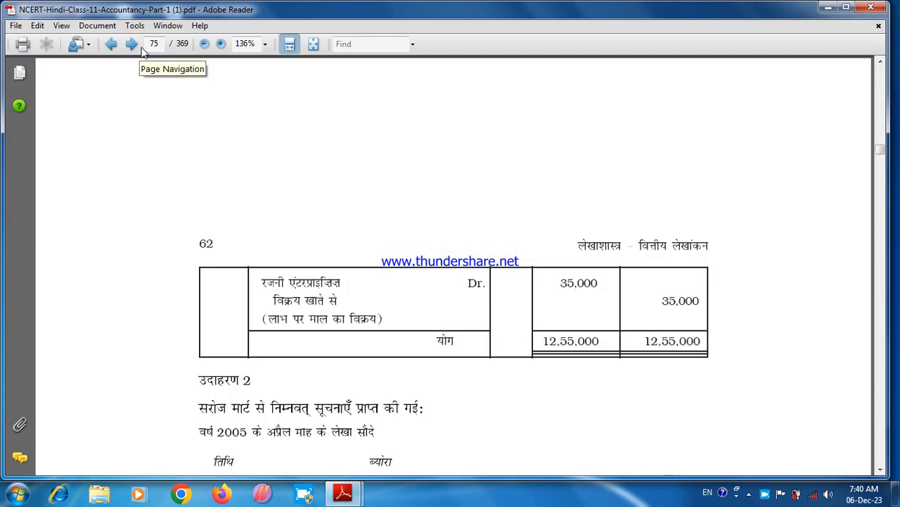
pyautogui.scroll(-5, 143, 50)
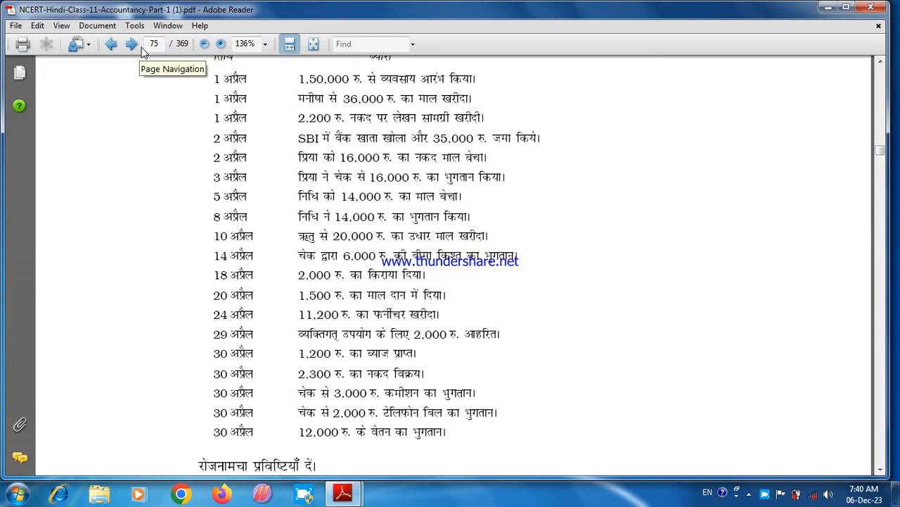
pyautogui.scroll(1, 143, 50)
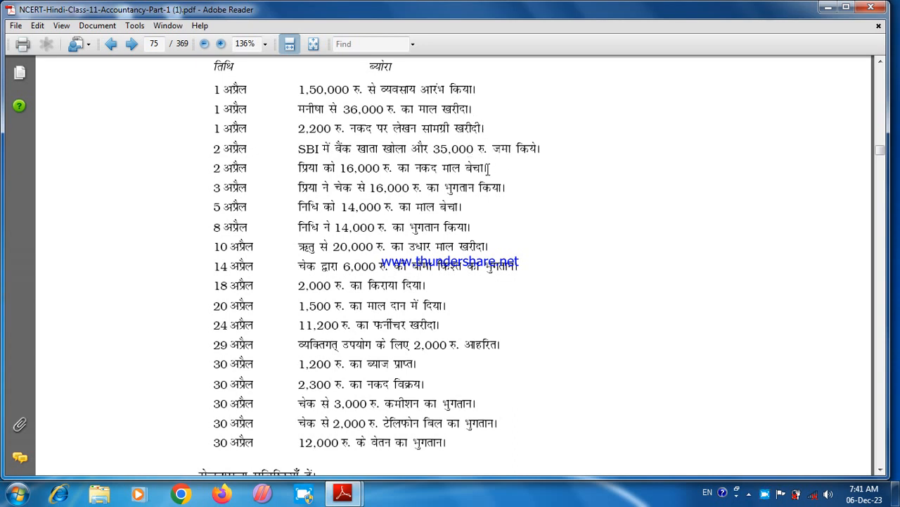
pyautogui.moveTo(441, 173); pyautogui.dragTo(420, 185)
pyautogui.click(442, 177)
pyautogui.press('Escape')
pyautogui.rightClick(766, 497)
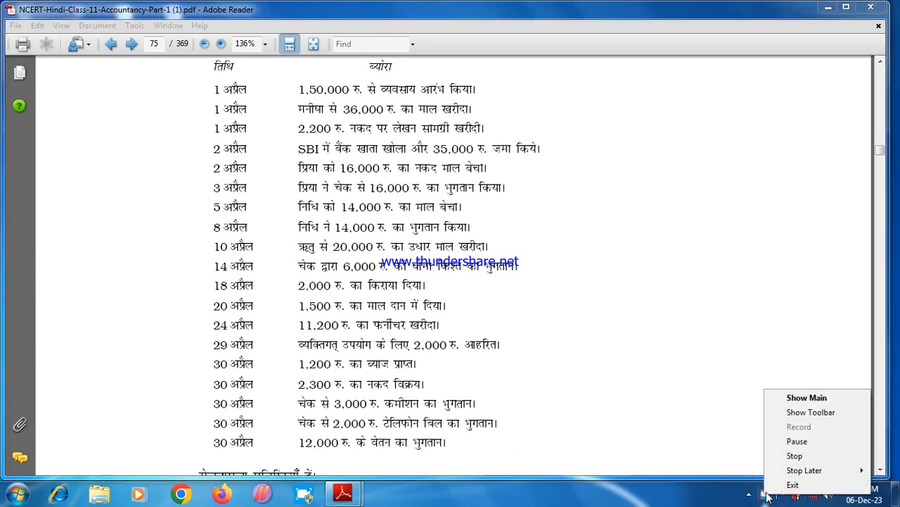